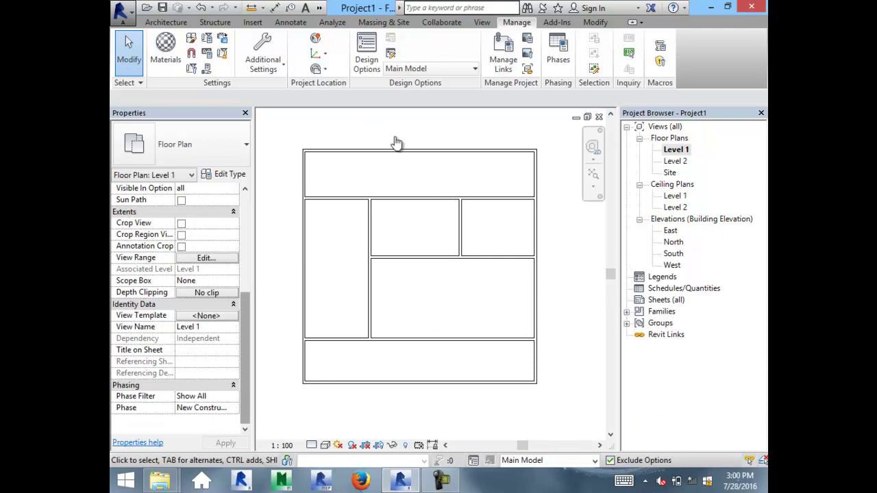
Step: Review the phase filters list, leaving Show Complete's New setting at By Category
click(549, 66)
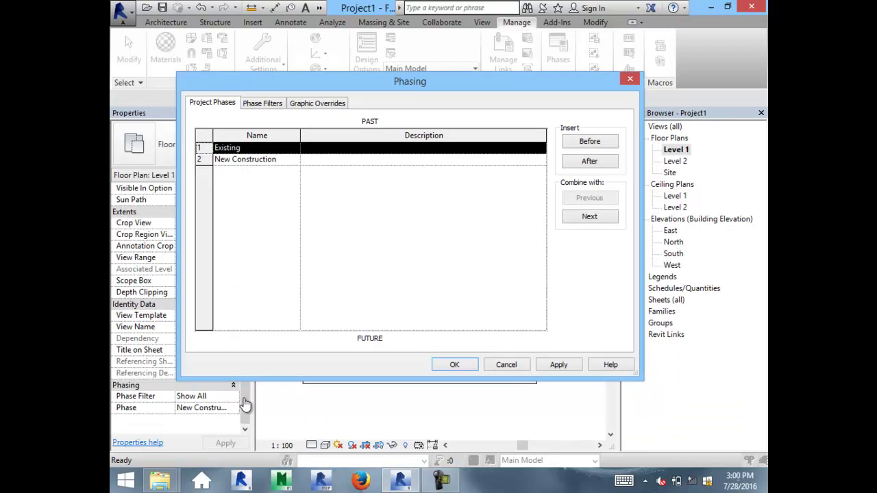
key(ctrl+Tab)
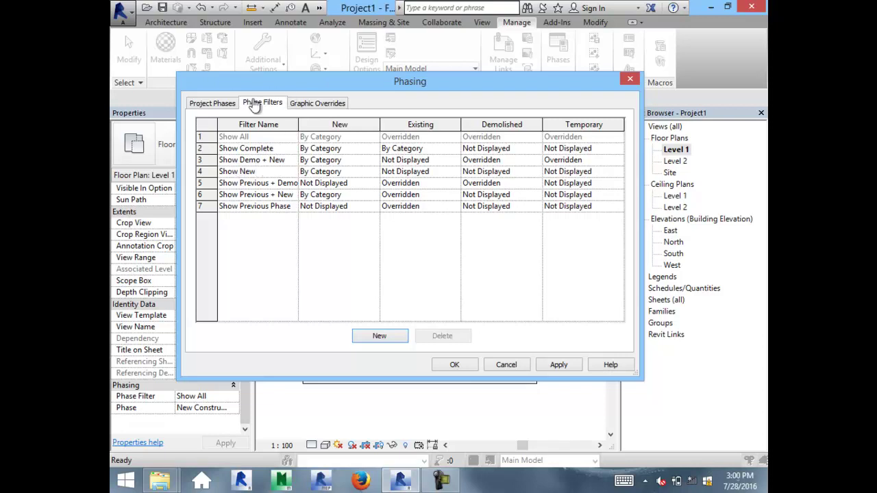
click(323, 243)
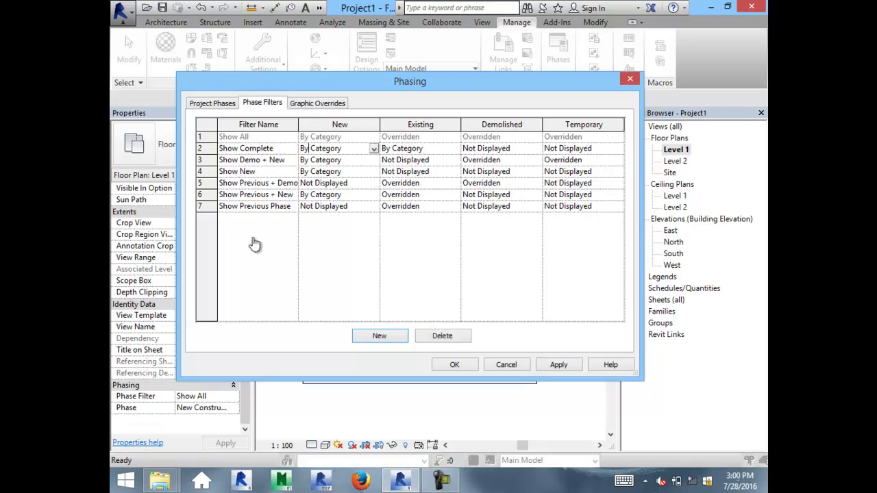
key(alt+Down)
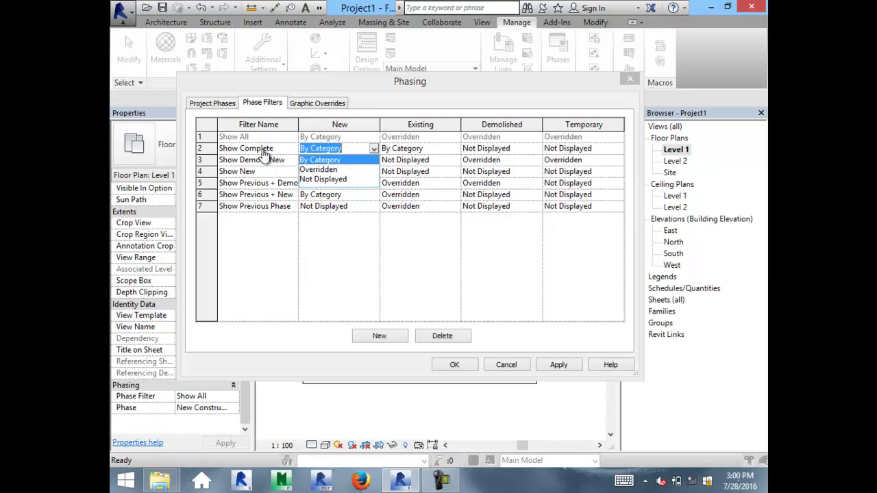
click(377, 155)
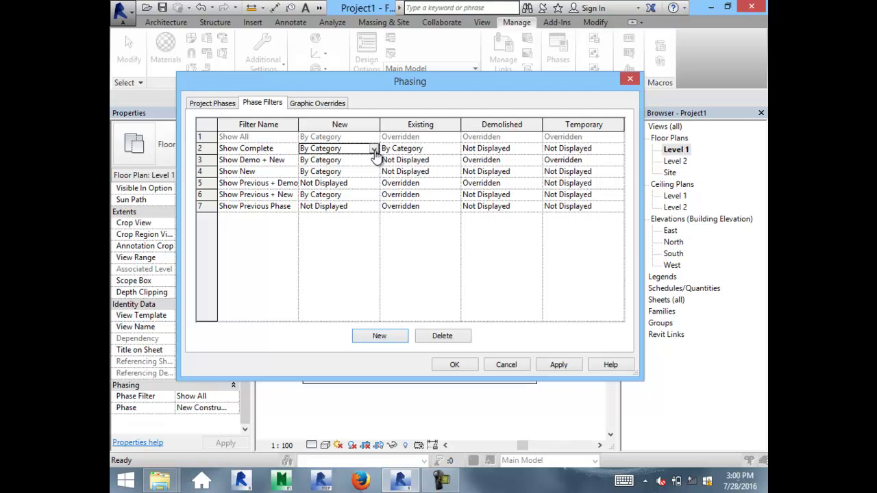
Step: Close the Phasing dialog unchanged and keep Show All as the view's phase filter
key(Escape)
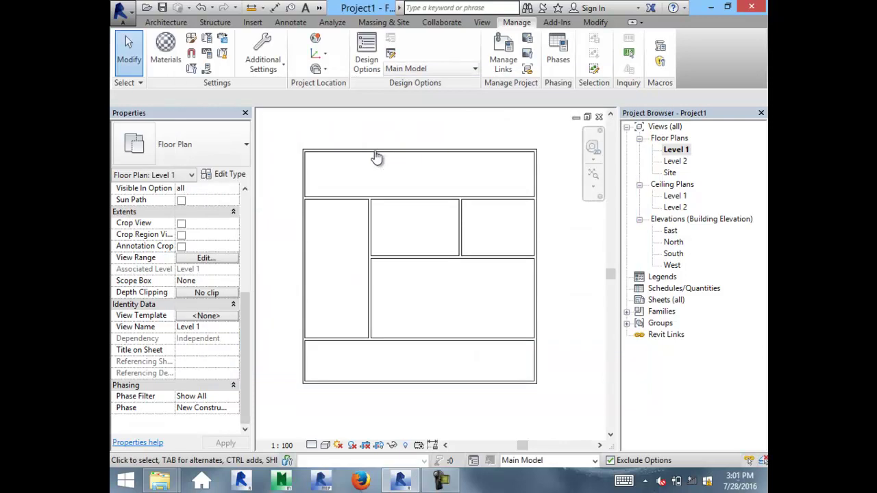
key(alt+Down)
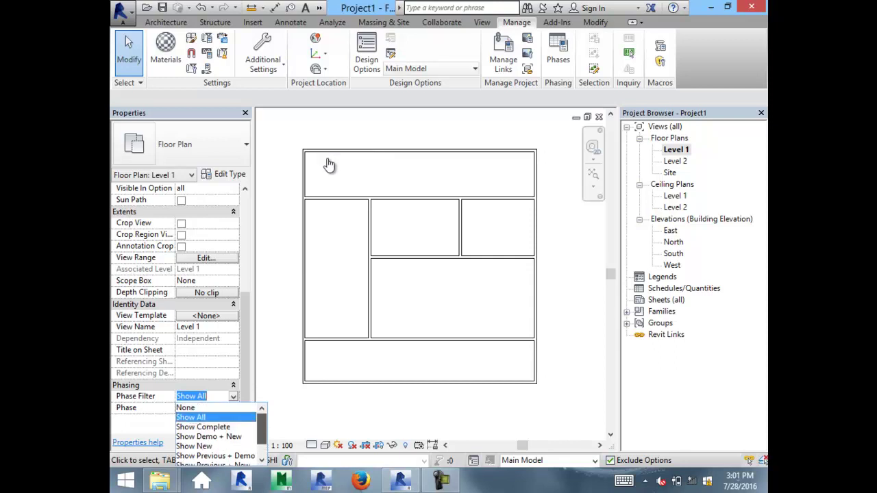
click(265, 164)
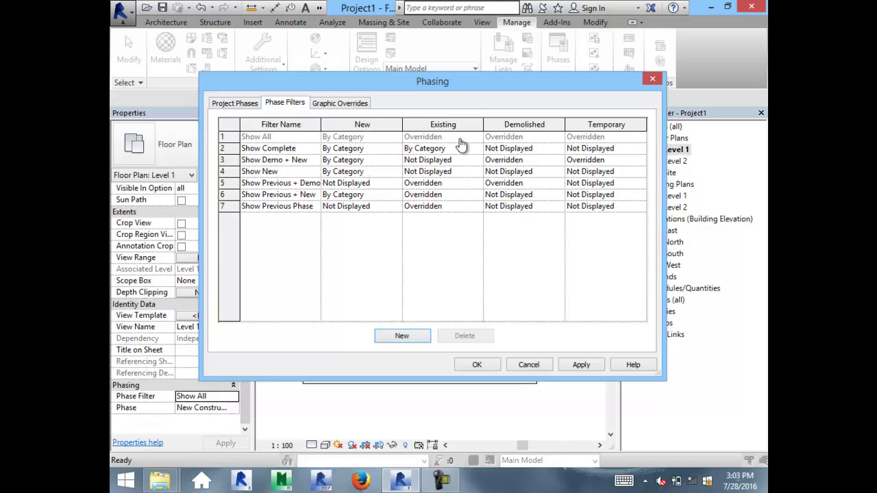
Step: Add a new phase filter named Show New Construction
key(Return)
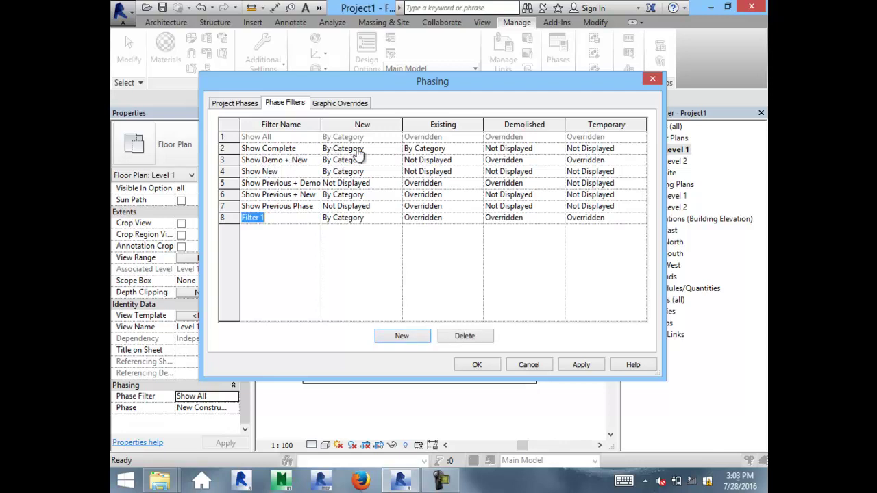
text(Show )
text(New)
key(Return)
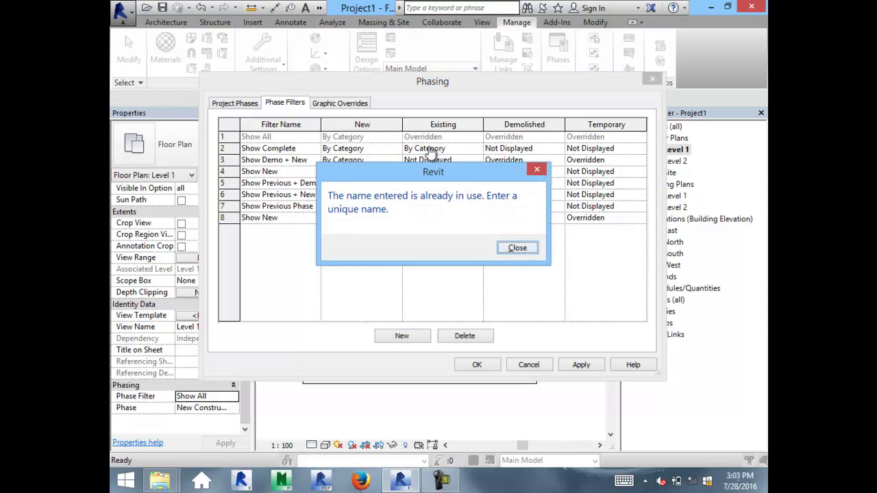
key(Return)
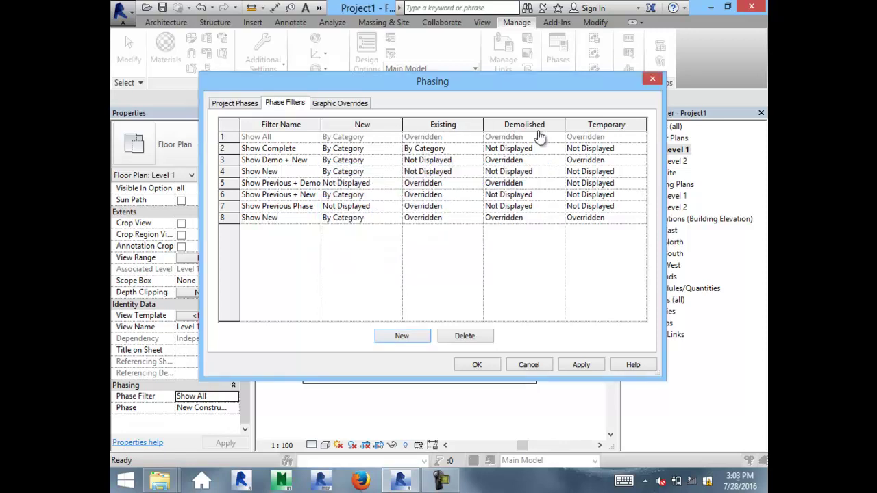
text(Construction)
key(Tab)
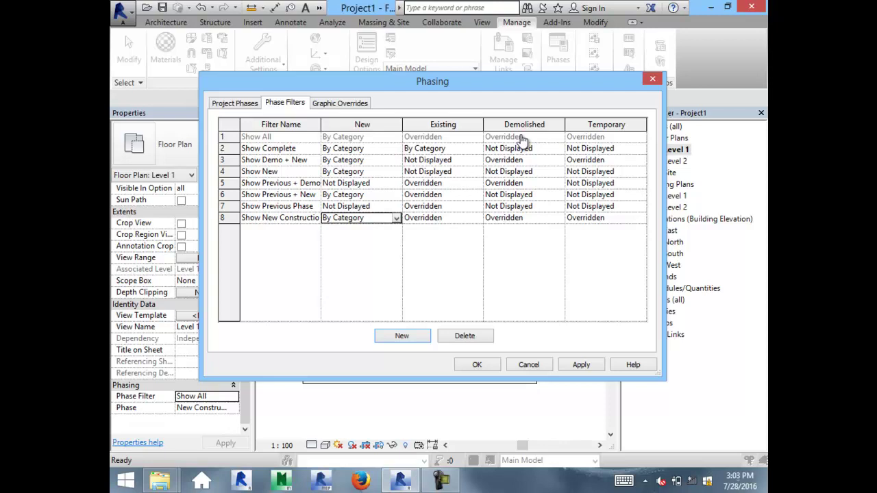
Step: Keep new elements shown By Category and set Existing to Not Displayed
key(alt+Down)
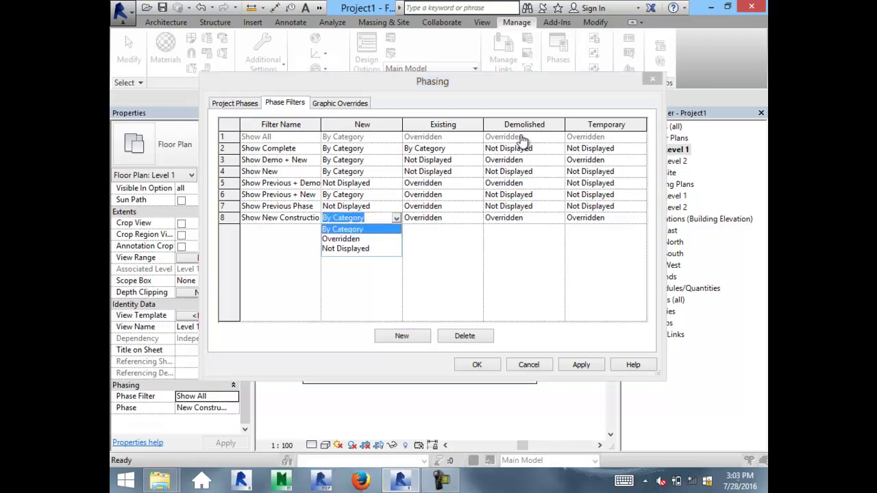
key(Return)
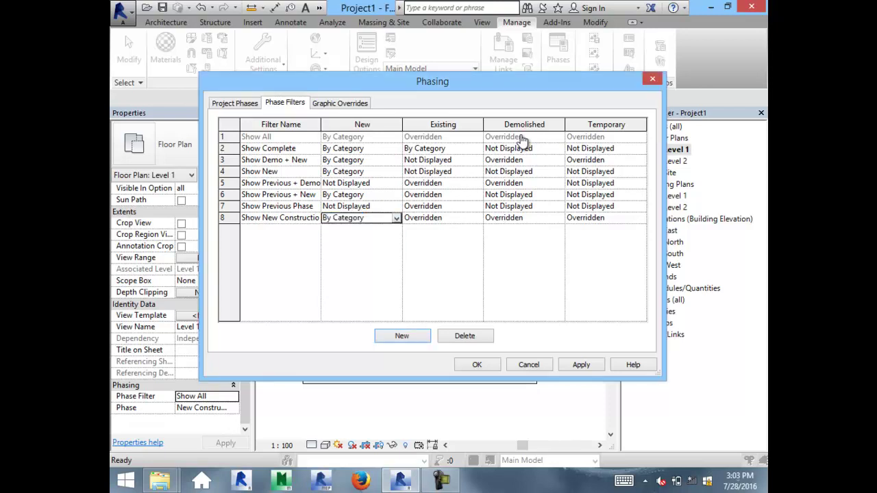
key(Tab)
key(alt+Down)
key(Down)
key(Return)
Step: Set Demolished and Temporary to Not Displayed, then apply and close the Phasing dialog
key(Tab)
key(alt+Down)
key(Down)
key(Return)
key(Tab)
key(alt+Down)
key(Down)
key(Return)
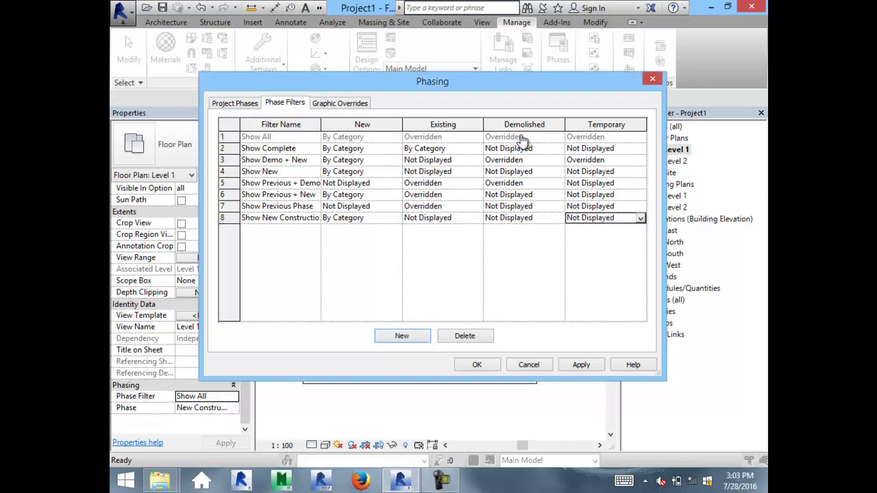
key(alt+a)
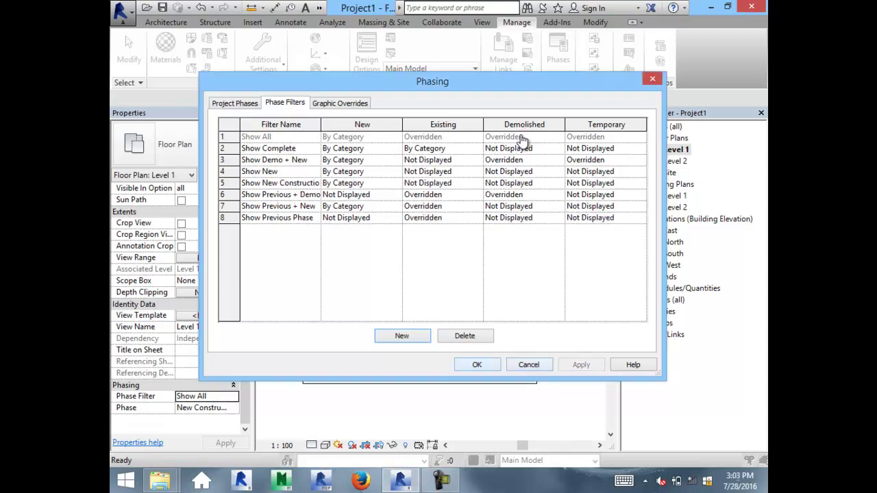
key(Return)
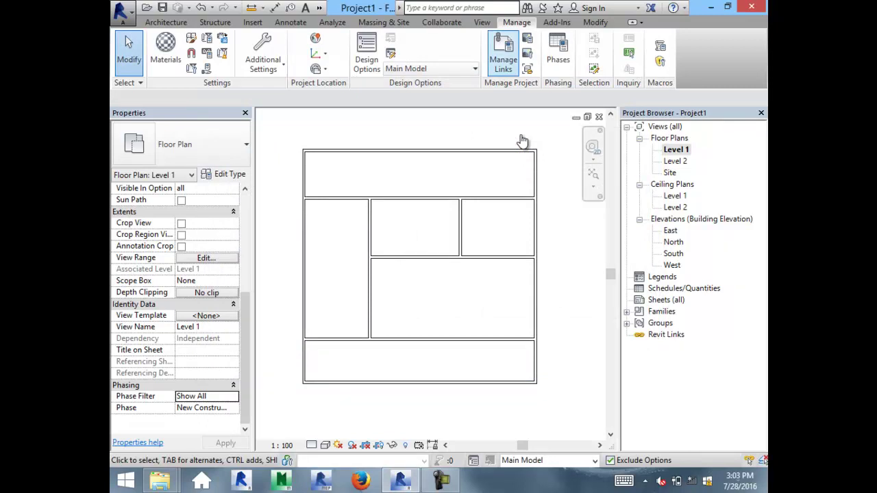
key(Right)
key(Return)
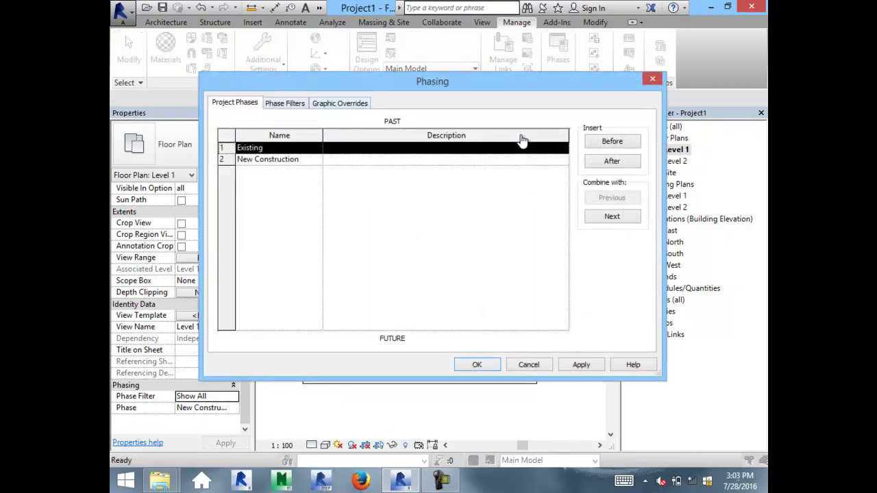
key(ctrl+Tab)
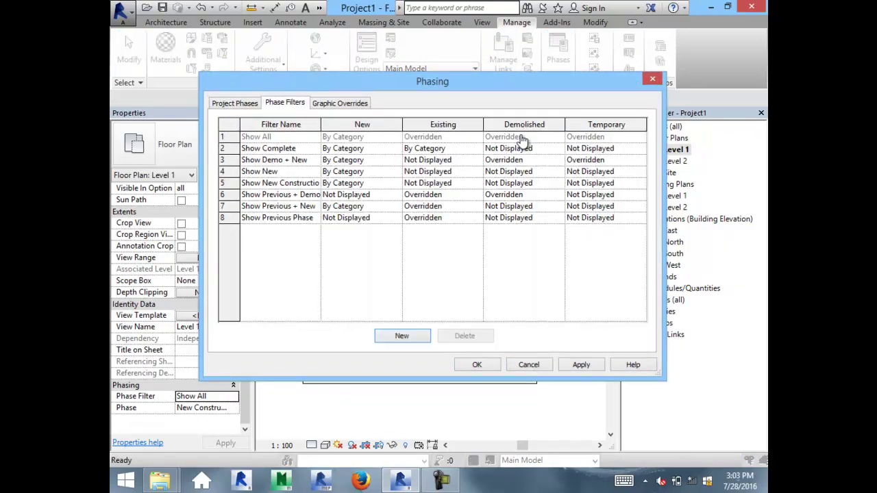
key(Tab)
key(alt+Down)
key(Up)
key(Return)
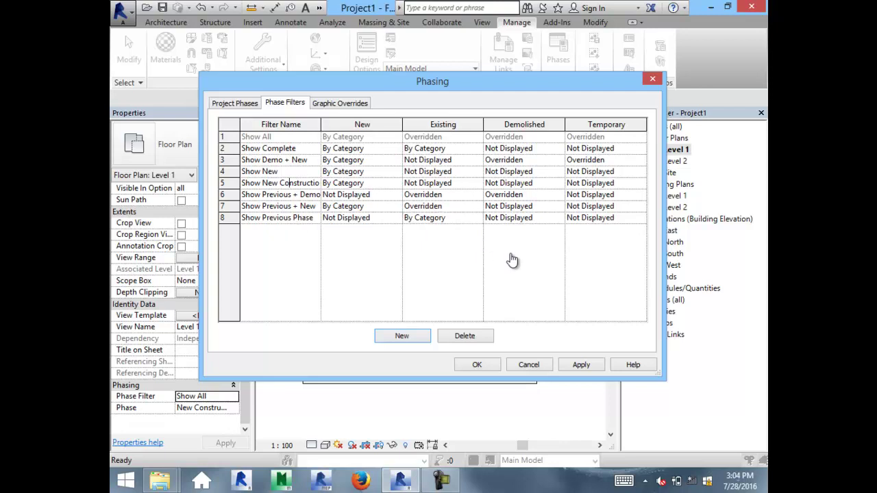
click(404, 219)
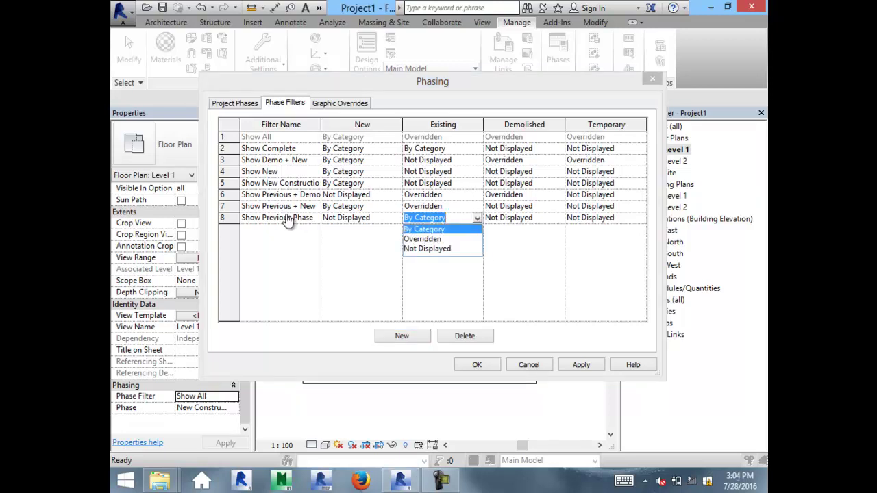
key(Down)
key(Return)
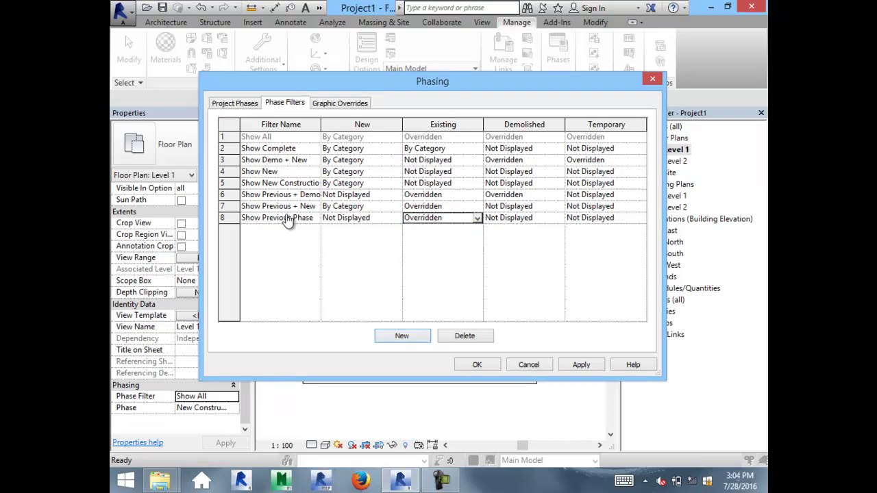
click(348, 236)
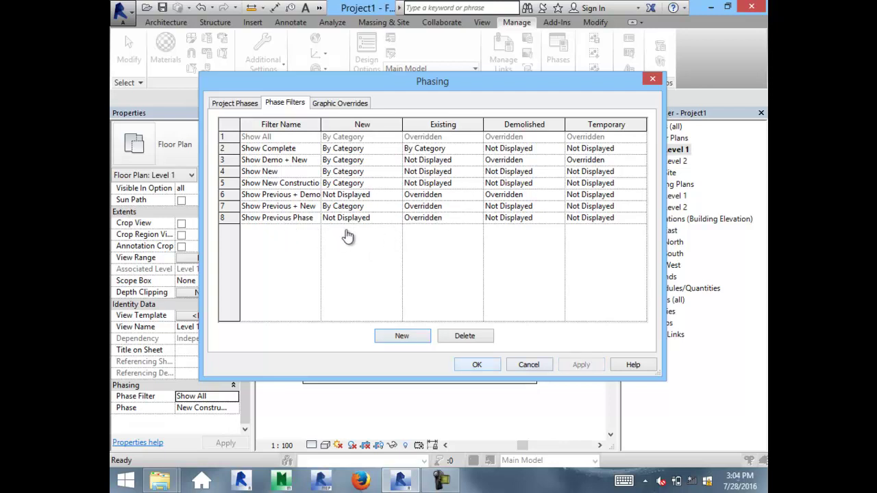
key(Return)
scroll(347, 235, down, 2)
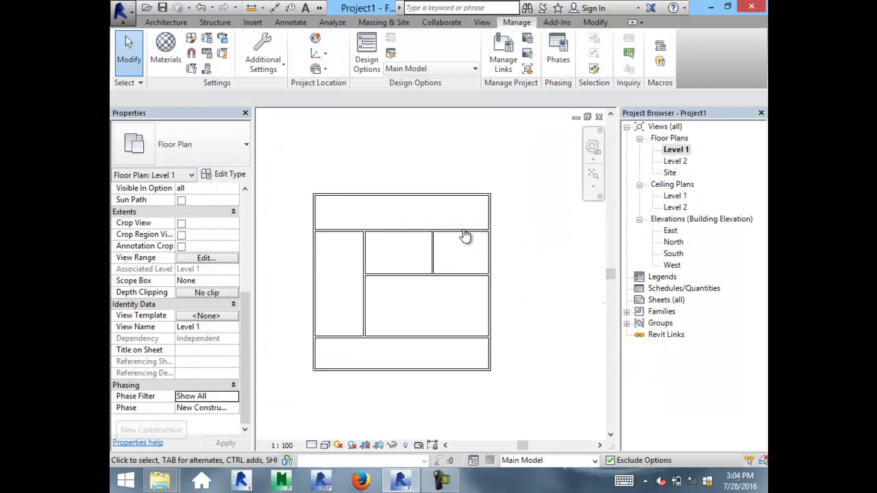
Step: Switch the Level 1 plan's Phase Filter from Show All to Show New Construction and zoom to fit
key(Tab)
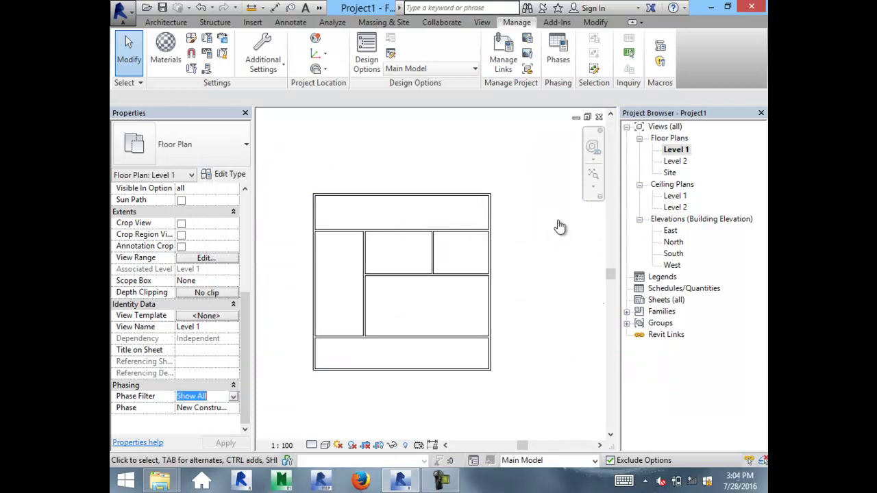
key(alt+Down)
key(Down)
key(Down)
key(Down)
key(Down)
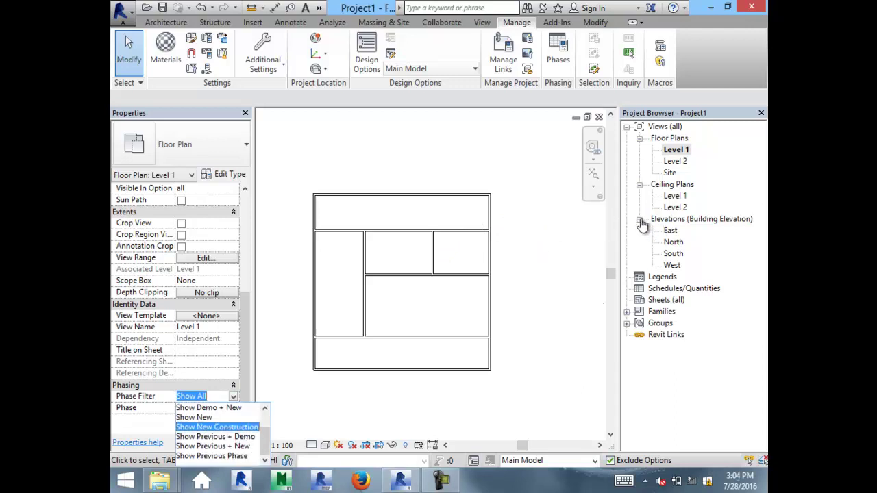
key(Return)
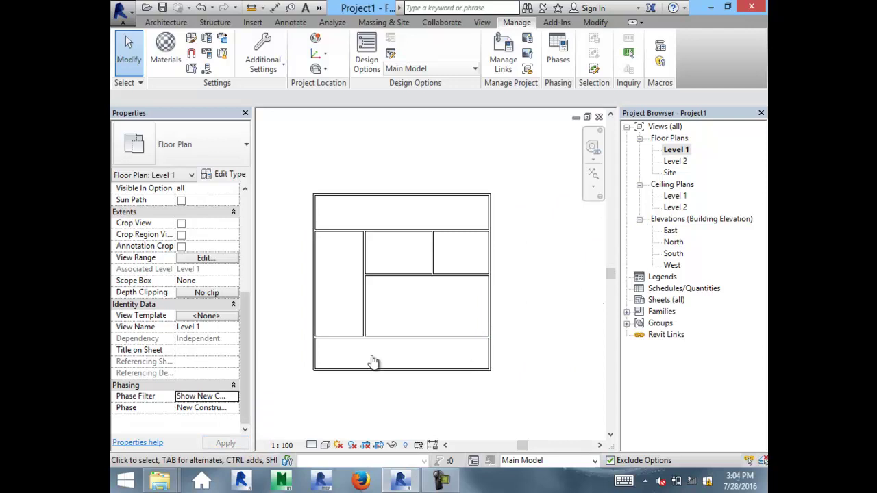
key(z)
key(f)
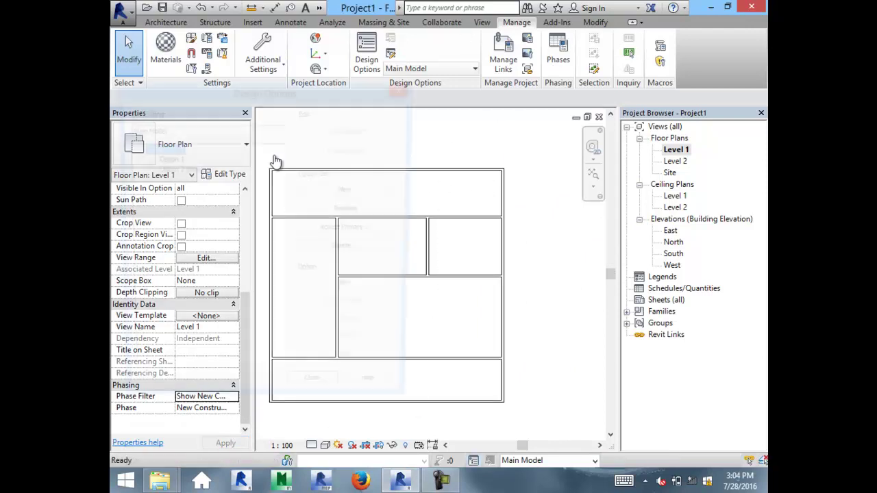
Step: Delete Option Set 1 and its options in the Design Options manager
key(d)
key(o)
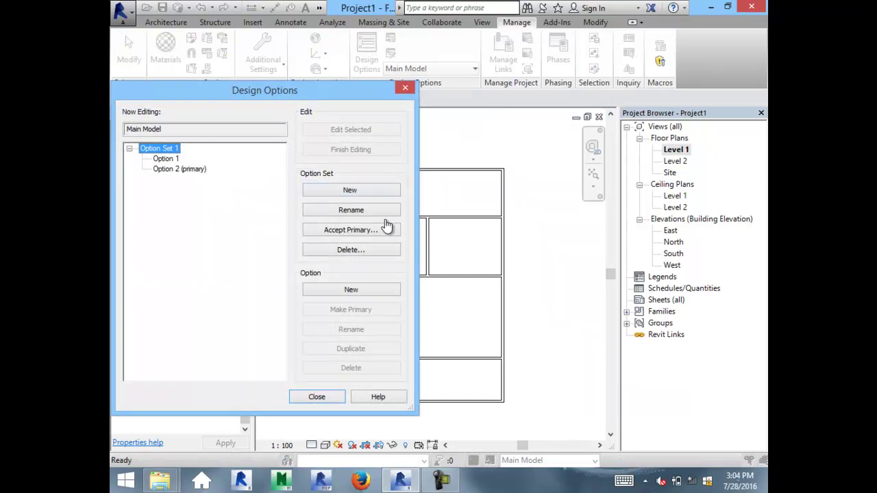
key(Delete)
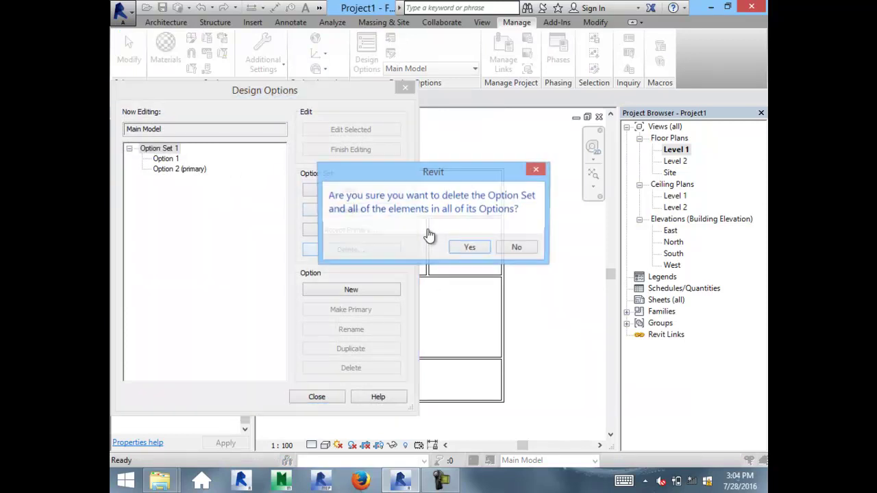
key(Return)
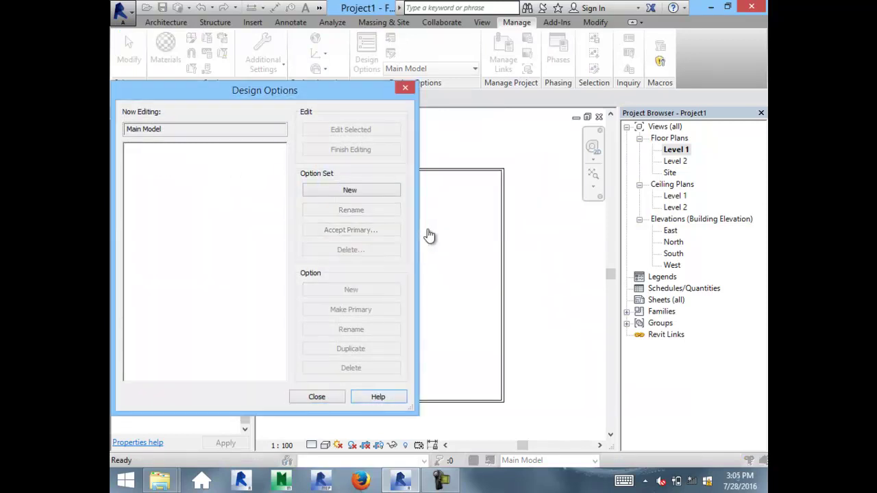
click(317, 396)
Step: Set the view's Phase to Existing and its Phase Filter to None
click(233, 408)
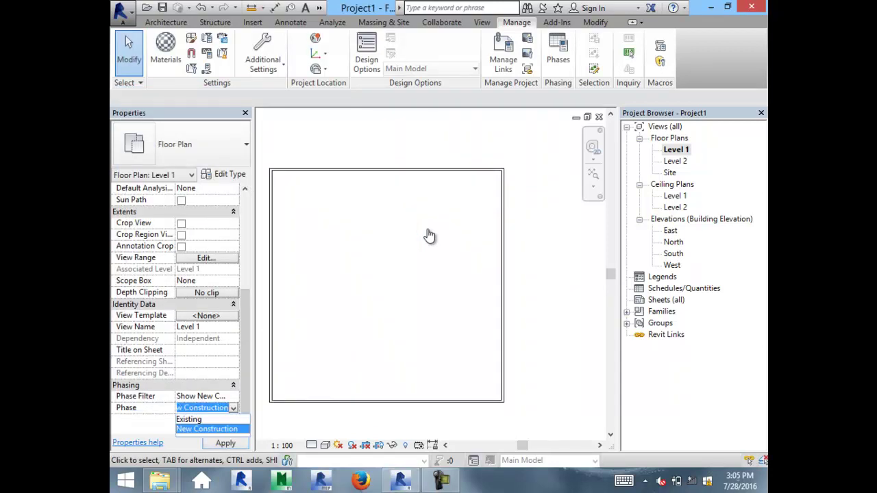
key(Up)
key(Return)
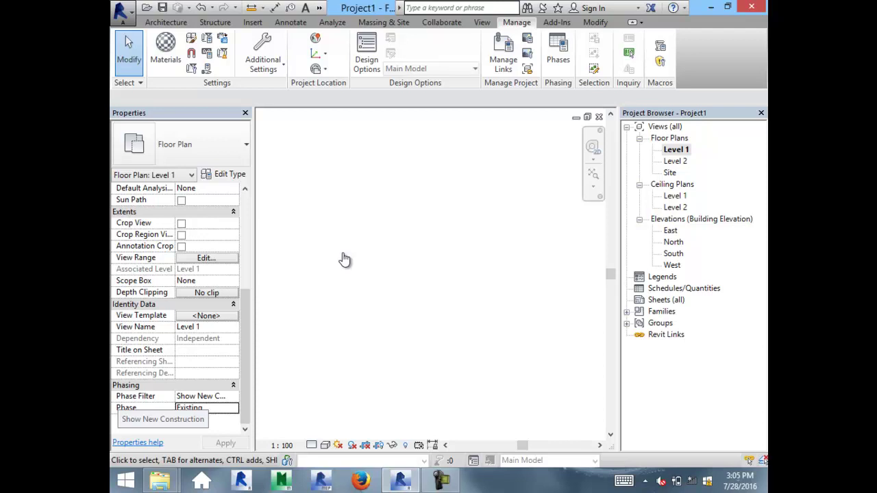
key(alt+Down)
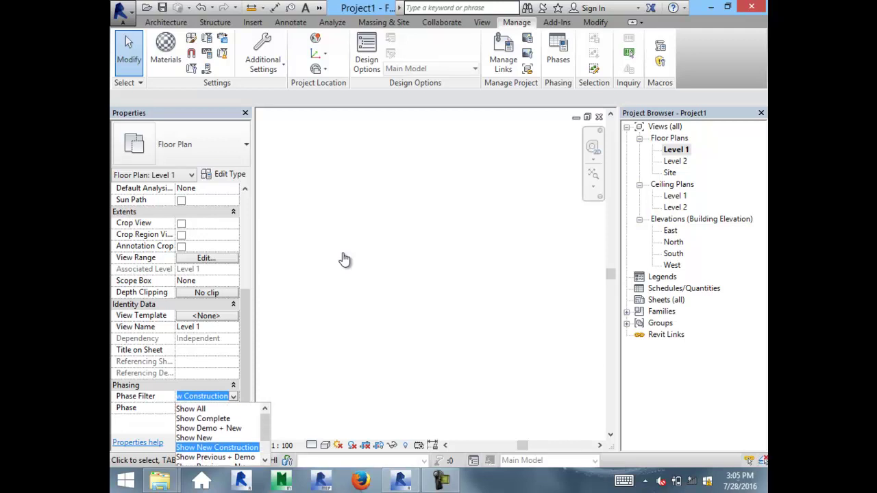
key(Up)
key(Up)
key(Up)
key(Return)
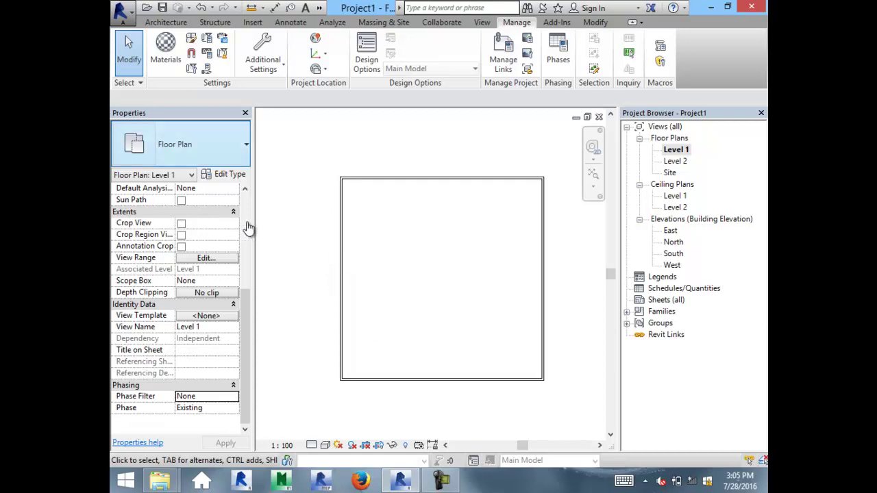
Step: Draw Generic - 200mm walls: one horizontal across the rectangle, one vertical down to the bottom wall
key(w)
key(a)
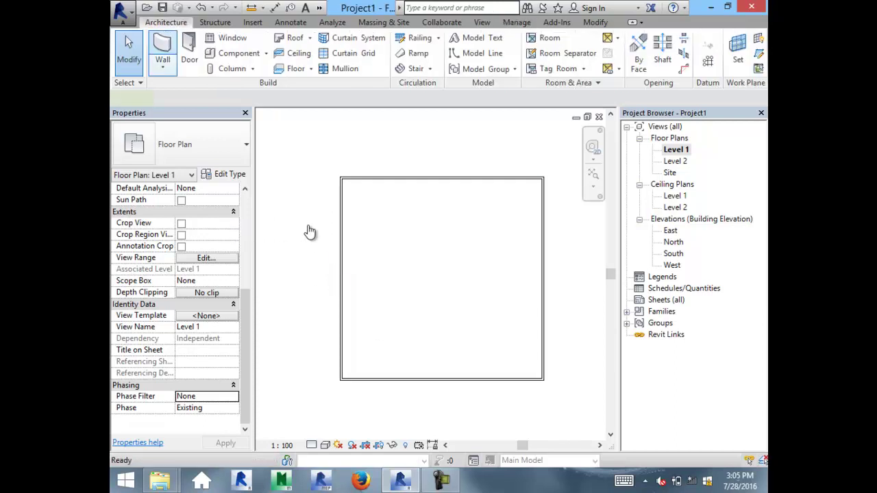
click(340, 249)
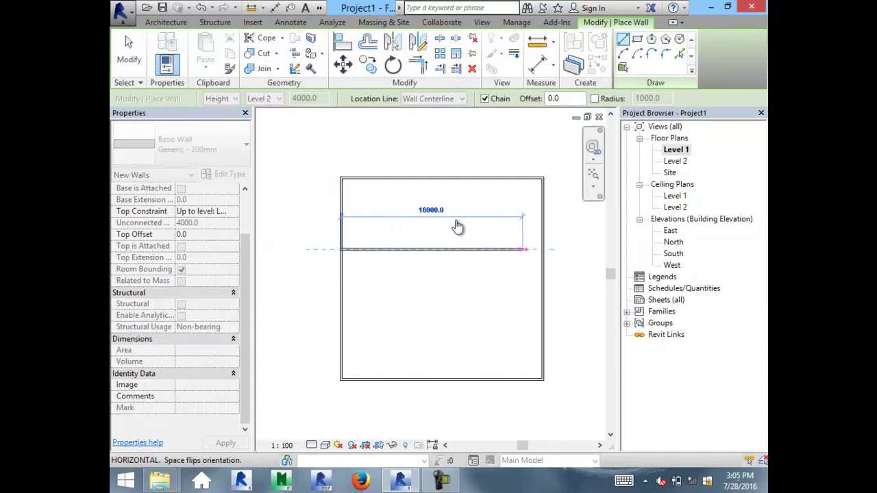
click(436, 249)
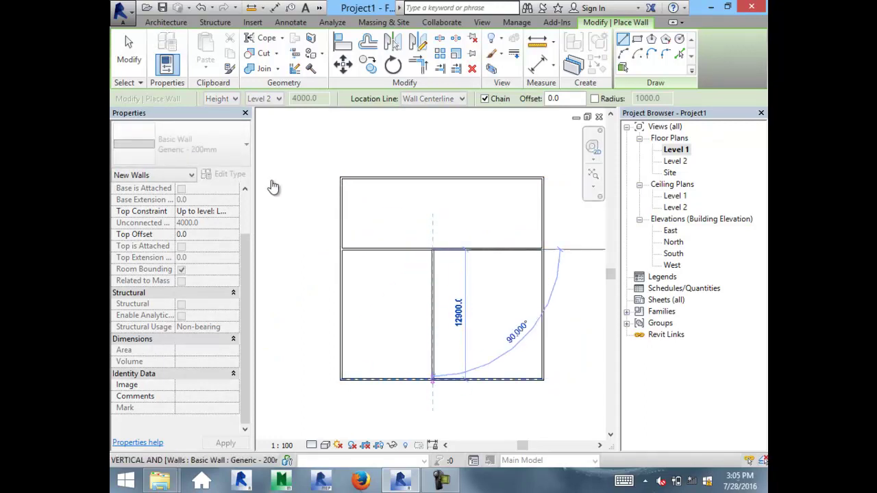
key(Return)
key(Escape)
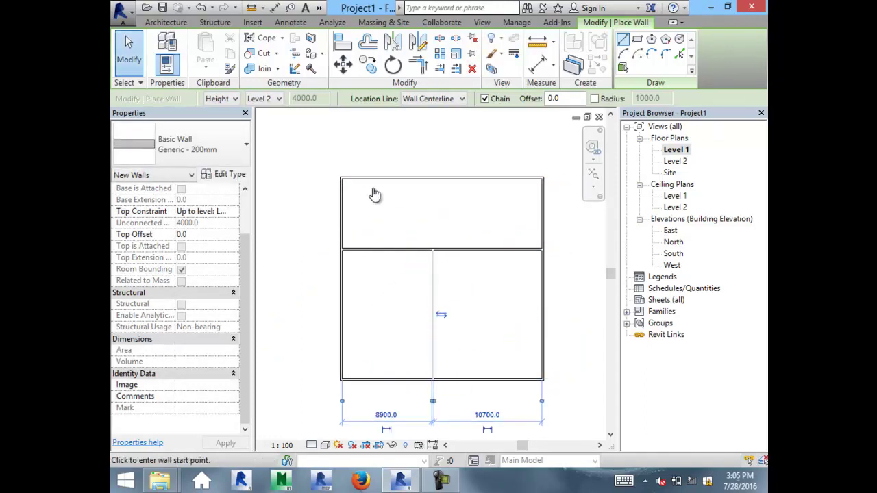
key(Escape)
key(ctrl+Left)
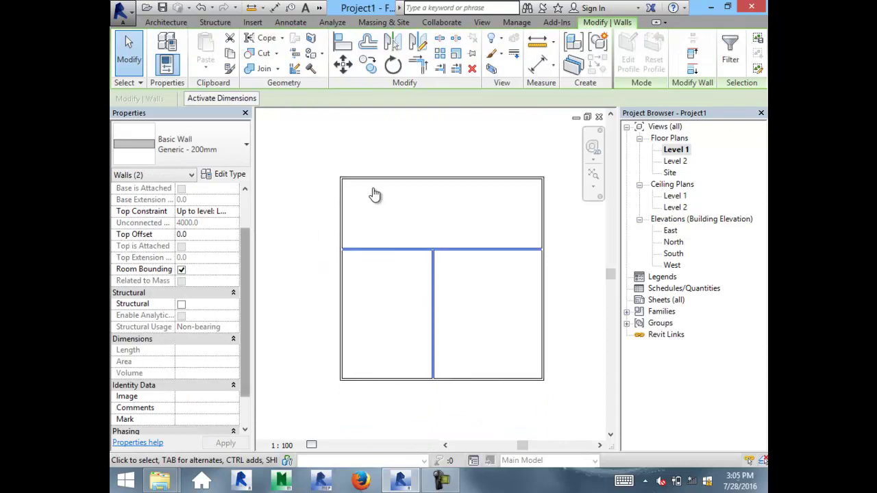
scroll(375, 196, down, 2)
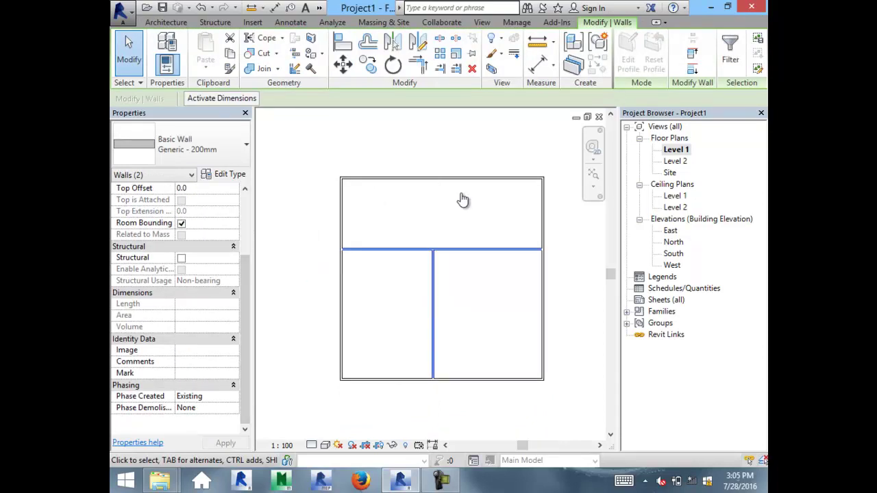
Step: Use Demolish on the middle vertical interior wall so it reads demolished in the Existing phase
key(alt+Down)
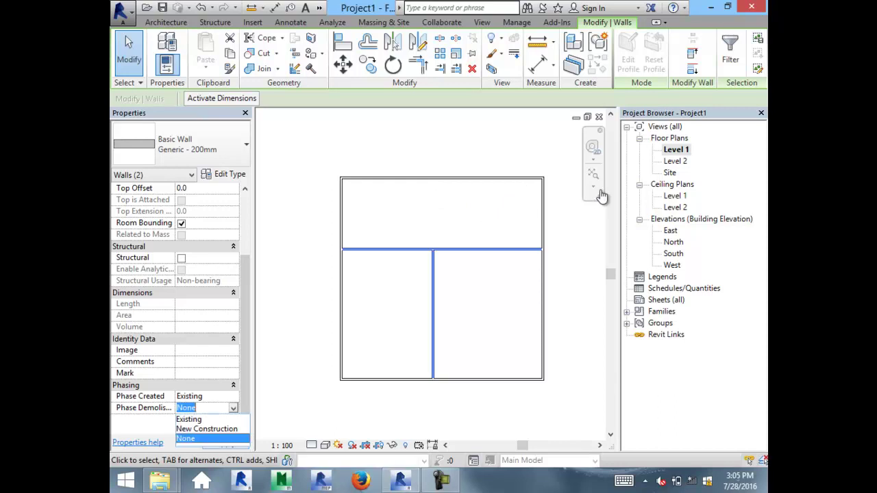
key(Return)
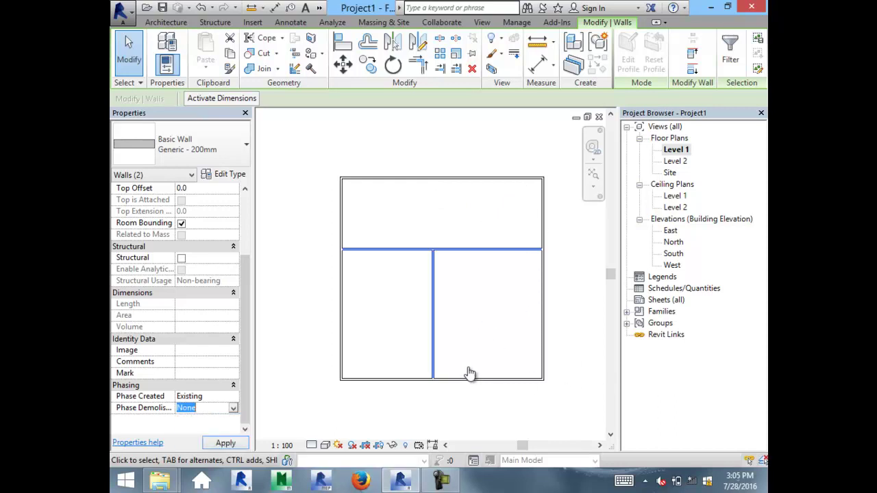
click(343, 300)
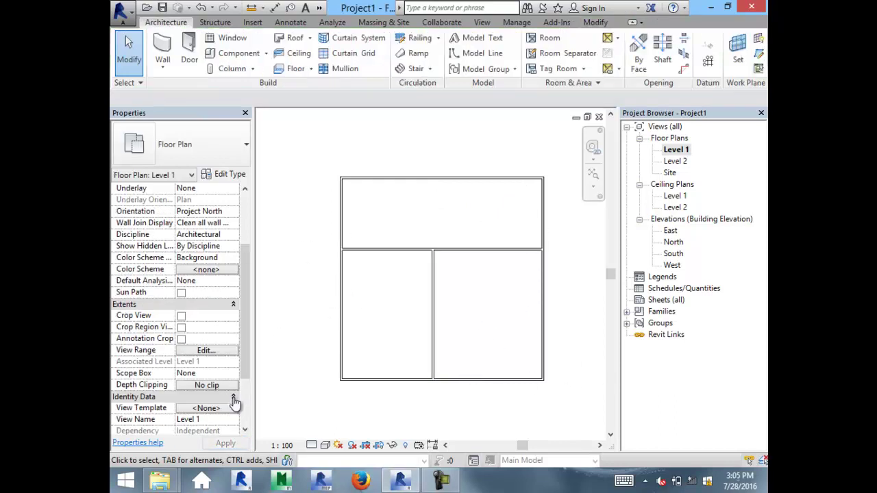
key(d)
key(m)
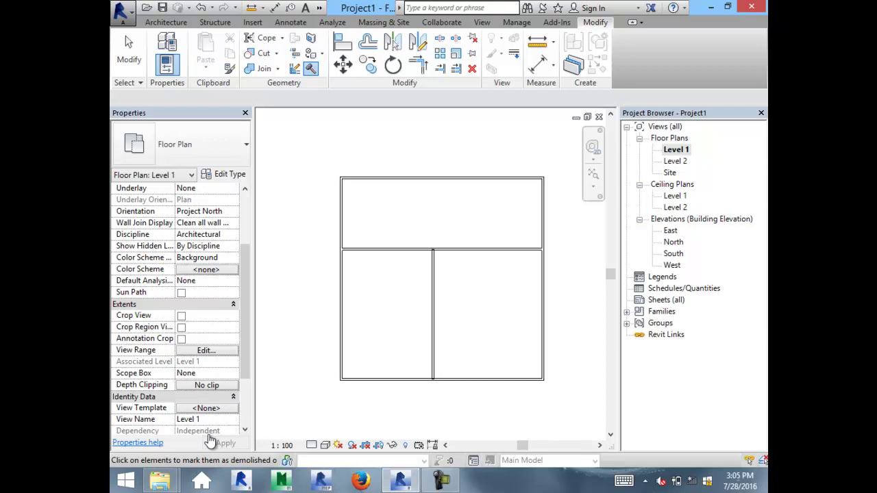
scroll(439, 295, up, 3)
scroll(438, 302, up, 2)
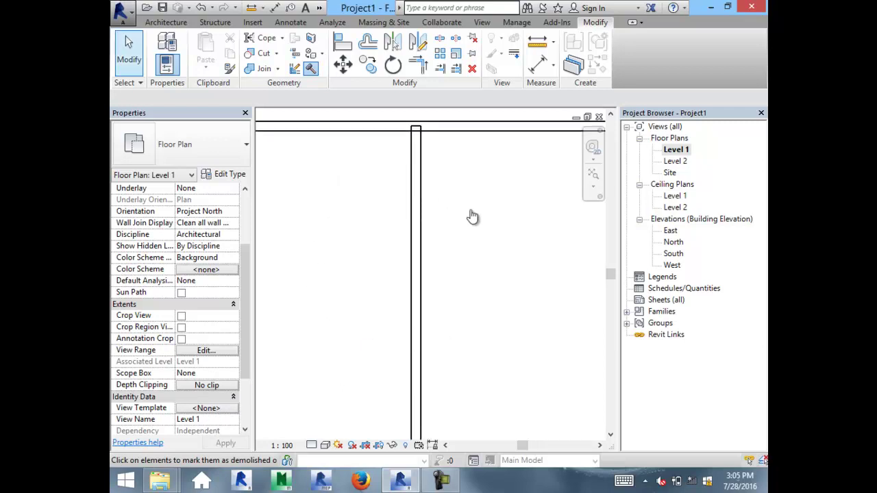
key(Escape)
click(431, 252)
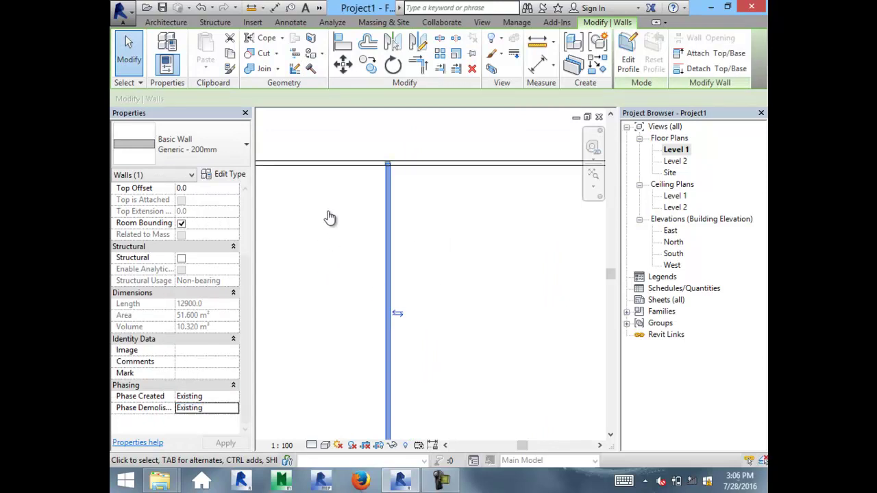
click(425, 397)
scroll(438, 411, down, 2)
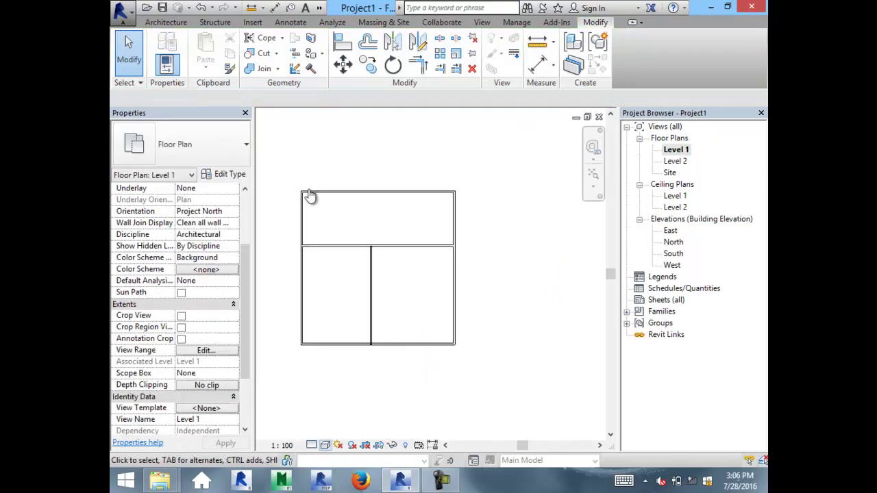
Step: Turn on Thin Lines for the Level 1 plan
scroll(261, 154, up, 3)
scroll(261, 154, up, 2)
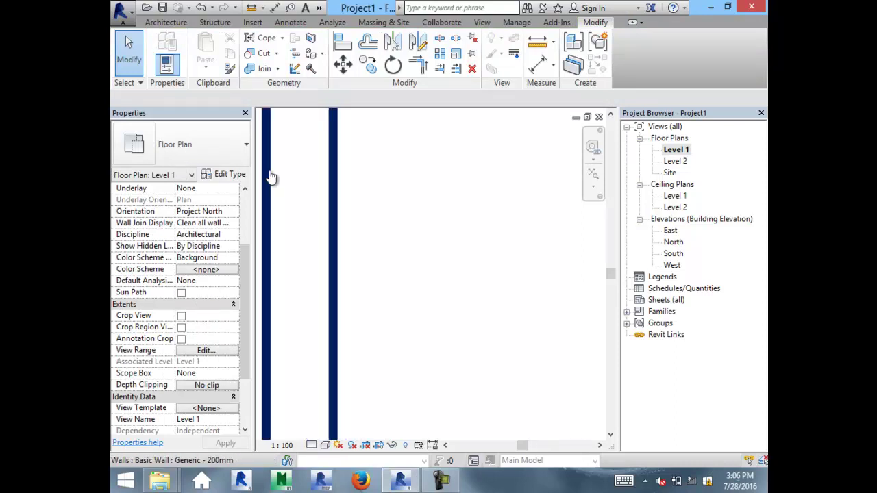
scroll(348, 231, down, 2)
scroll(344, 255, down, 3)
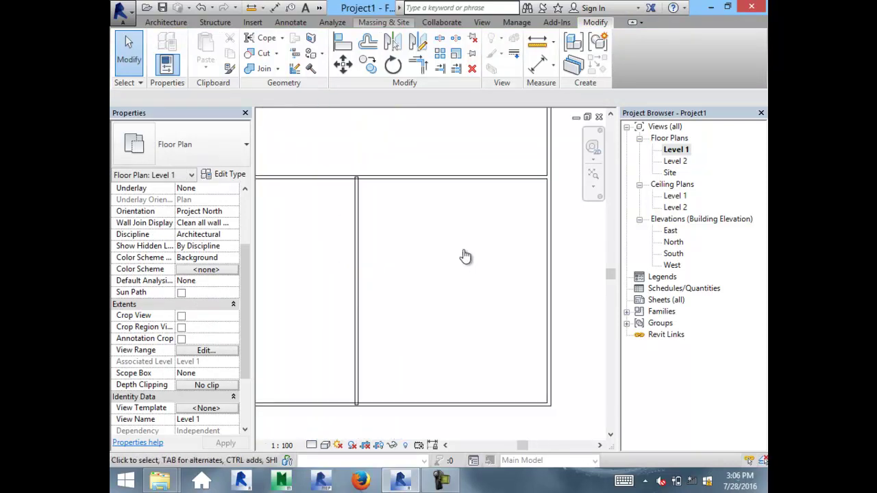
key(t)
key(l)
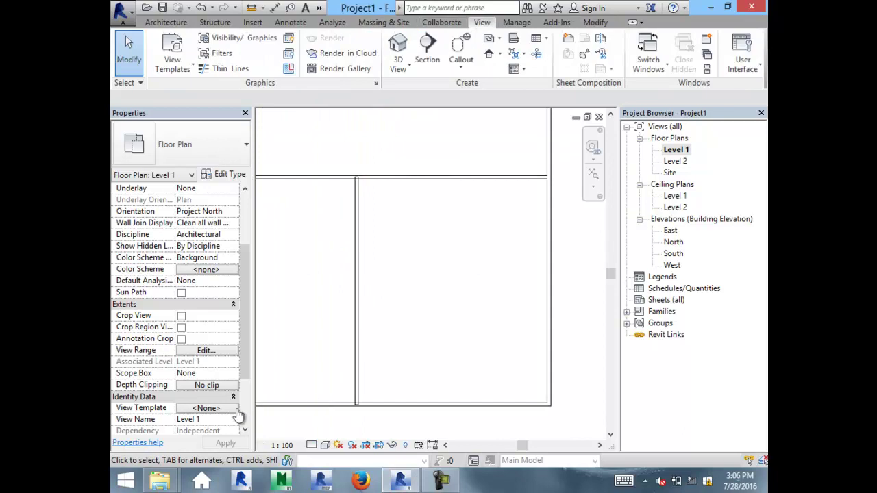
scroll(274, 229, up, 1)
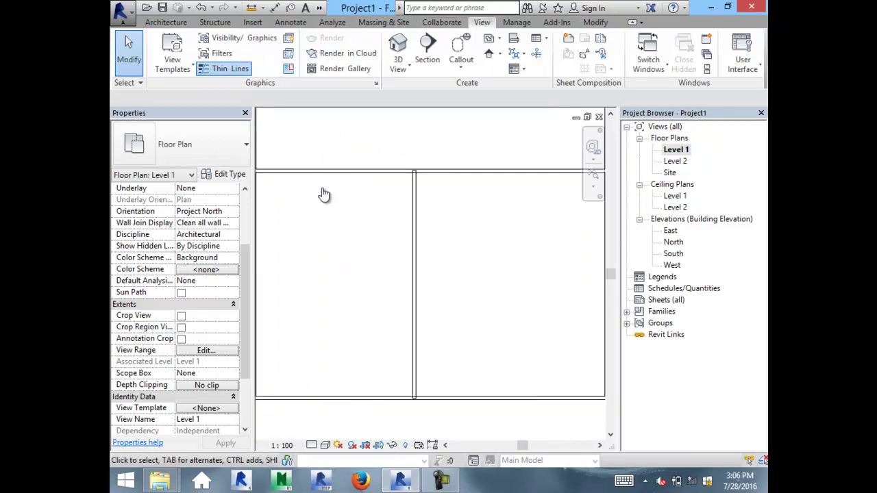
scroll(362, 203, up, 1)
Step: Select the interior and exterior walls in turn to check their Phase Created and Demolished values
click(405, 205)
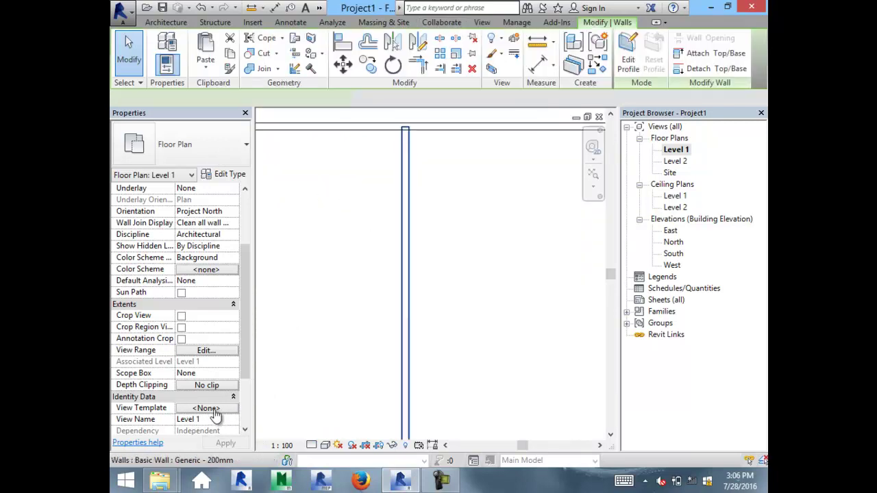
key(Tab)
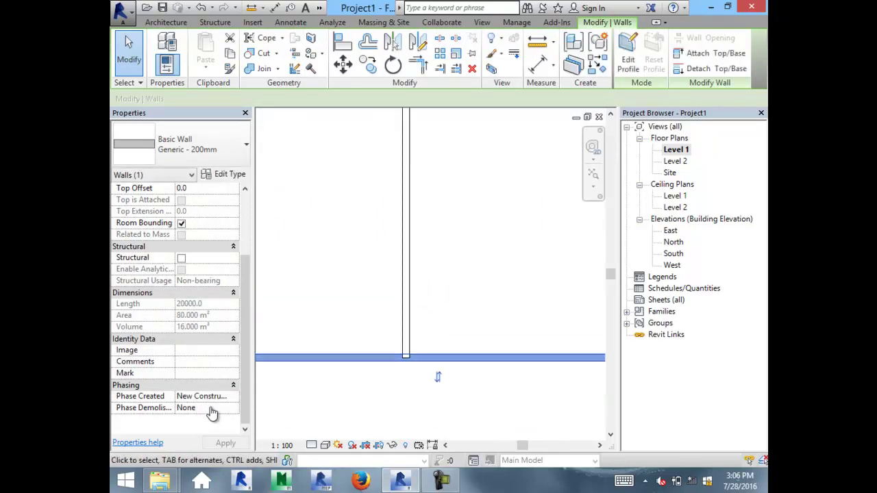
key(z)
key(f)
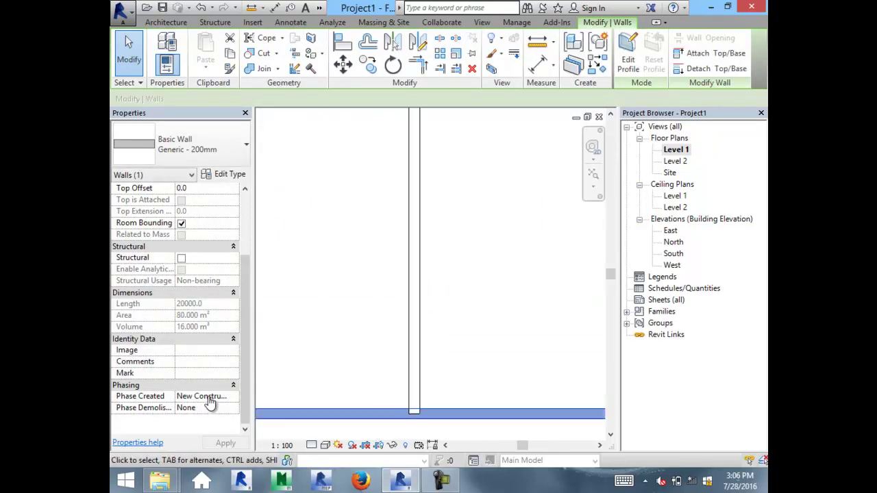
key(Tab)
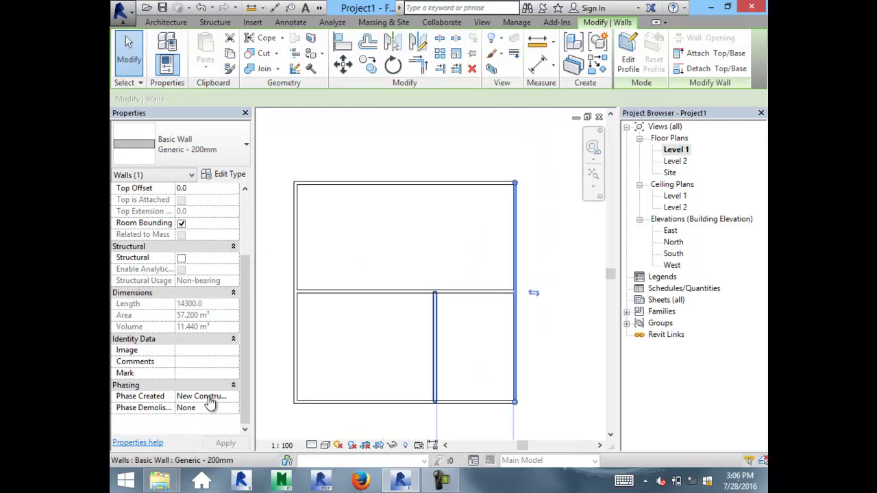
key(Escape)
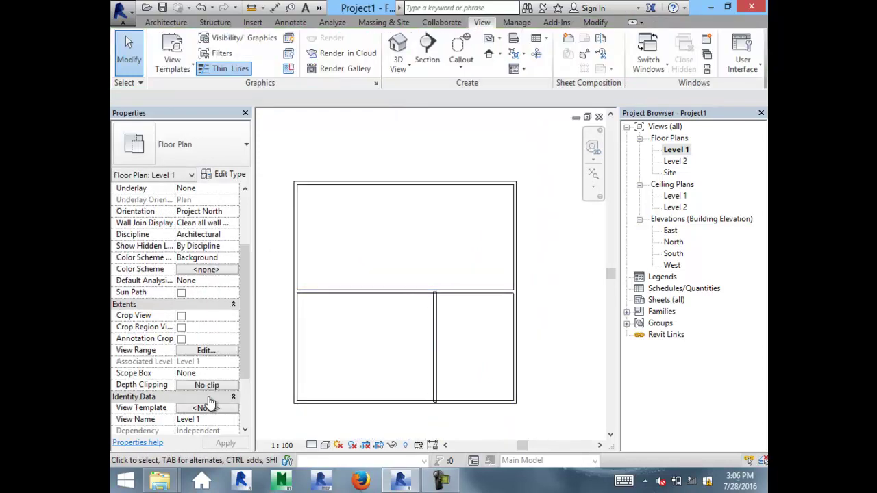
click(435, 346)
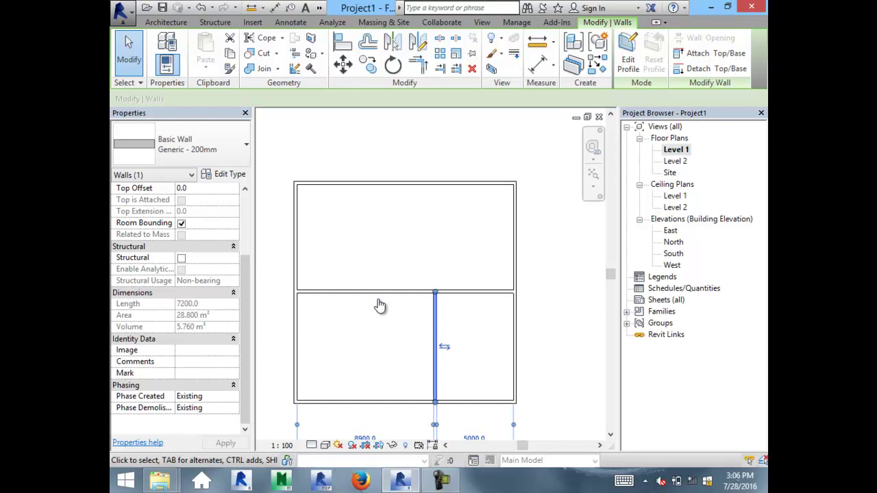
key(Escape)
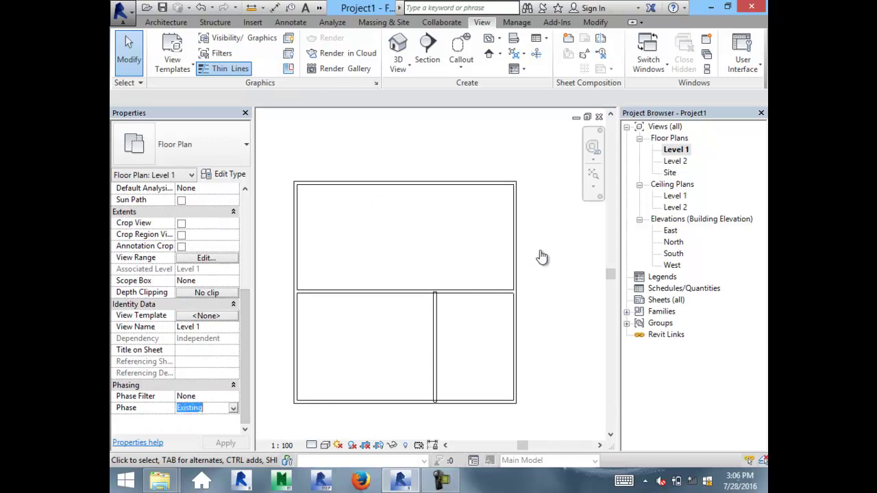
Step: Set the view's Phase to New Construction and Phase Filter to Show New Construction
key(alt+Down)
key(Down)
key(Return)
key(shift+Tab)
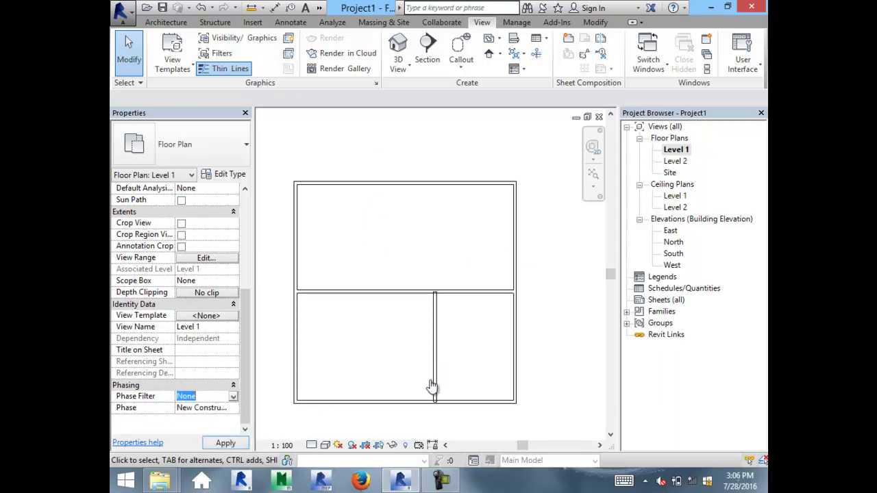
key(alt+Down)
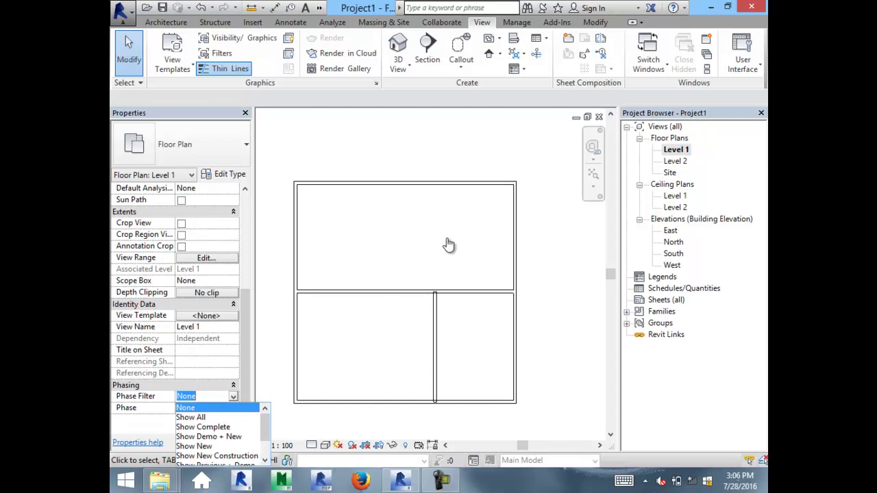
key(Down)
key(Down)
key(Down)
key(Return)
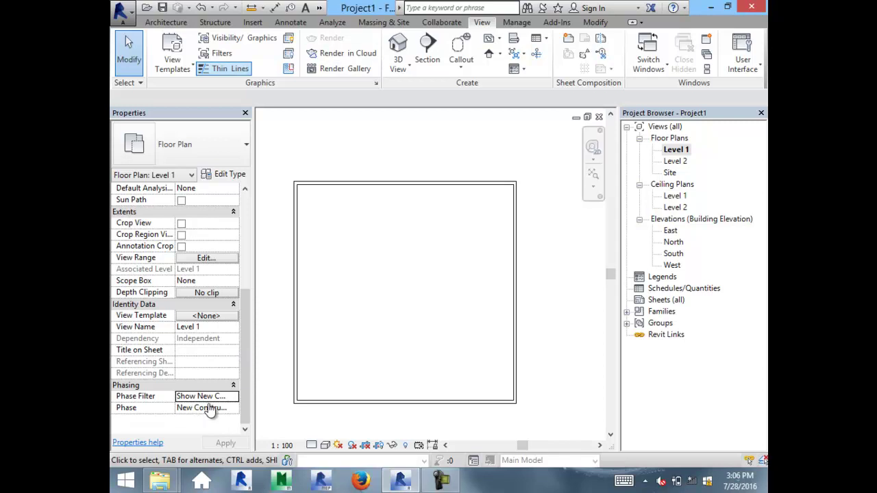
key(alt+m)
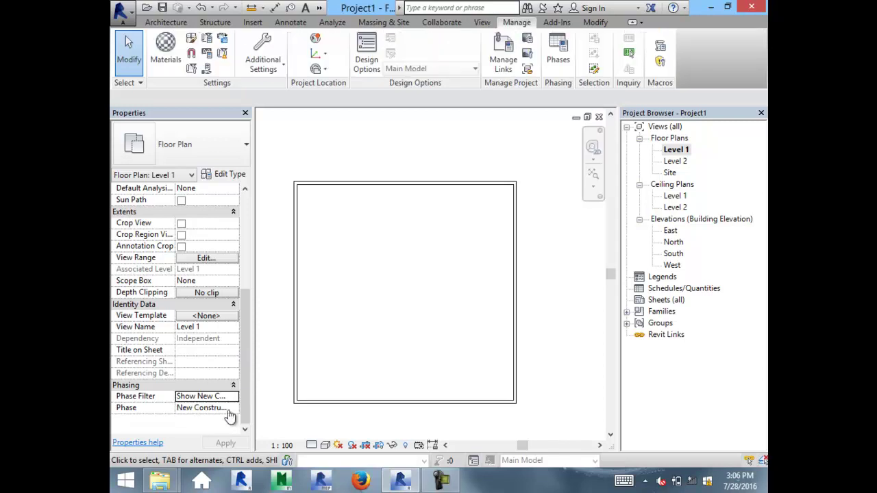
Step: Add a new phase filter named Show New and Demolished in the Phasing dialog
key(p)
key(h)
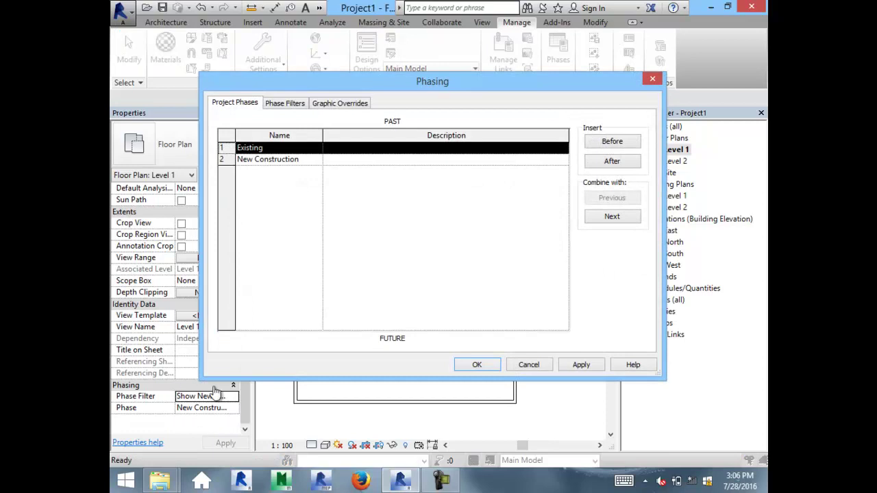
key(ctrl+Tab)
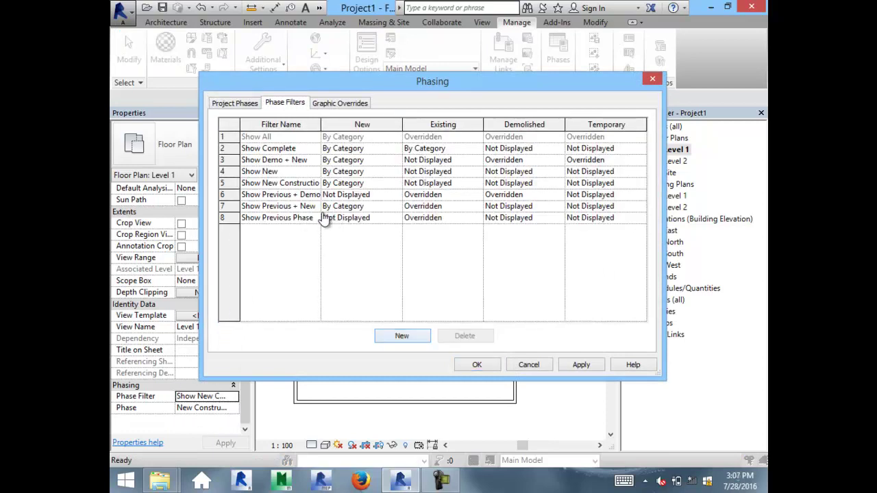
key(Return)
text(Show New aDemolished)
key(Tab)
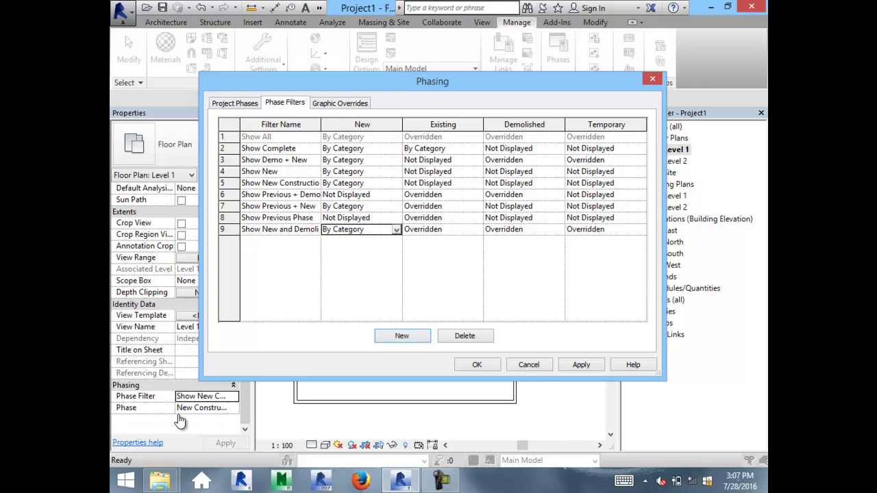
key(ctrl+shift+Tab)
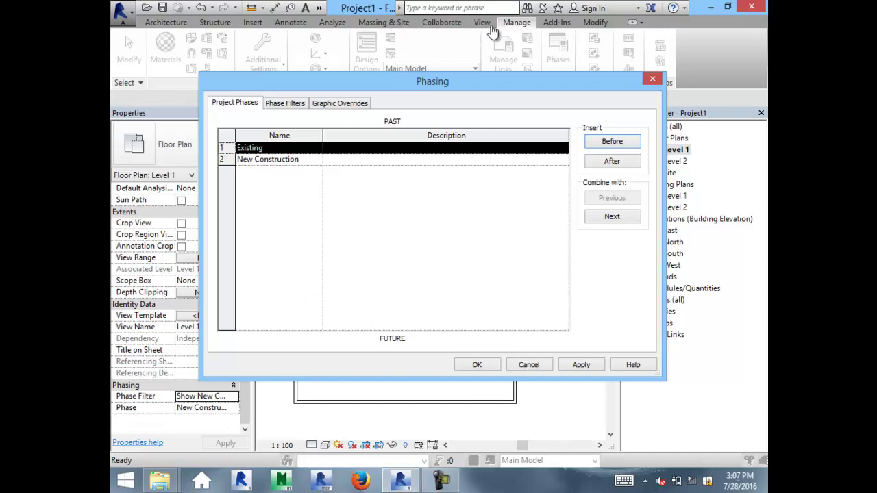
key(ctrl+Tab)
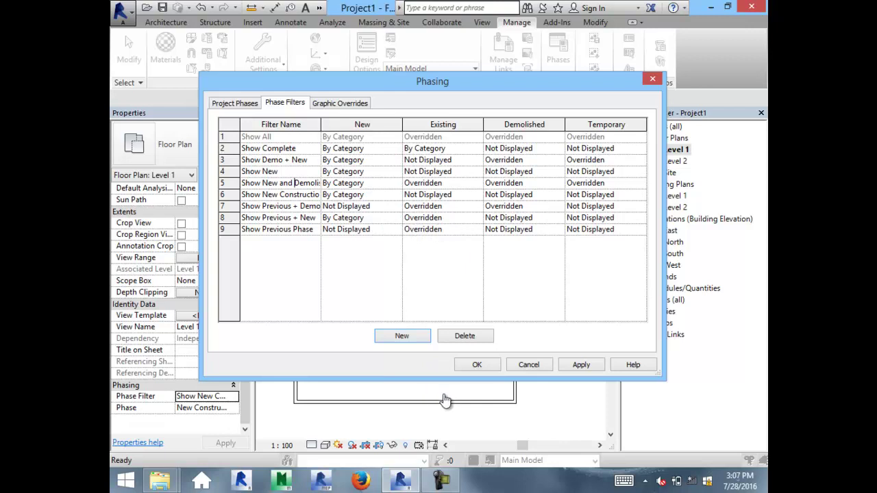
Step: Set its Demolished to By Category, Existing and Temporary to Not Displayed, then click OK
key(Tab)
key(shift+Tab)
key(alt+Down)
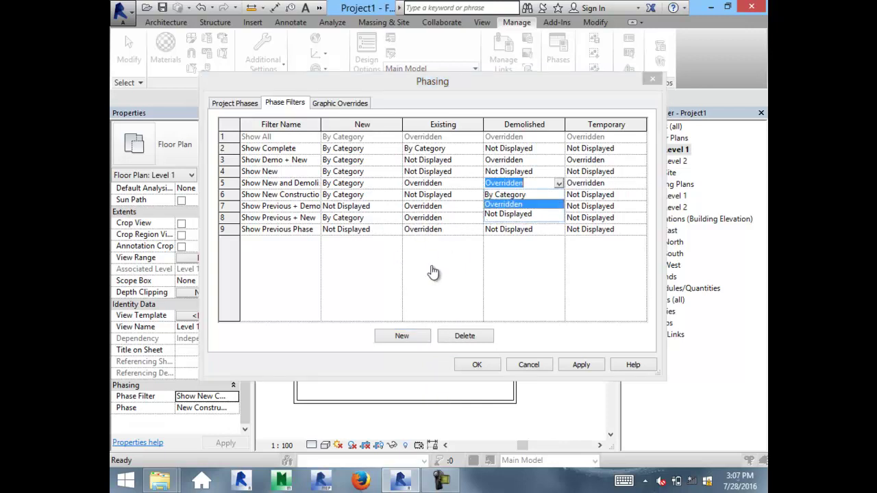
key(Up)
key(Return)
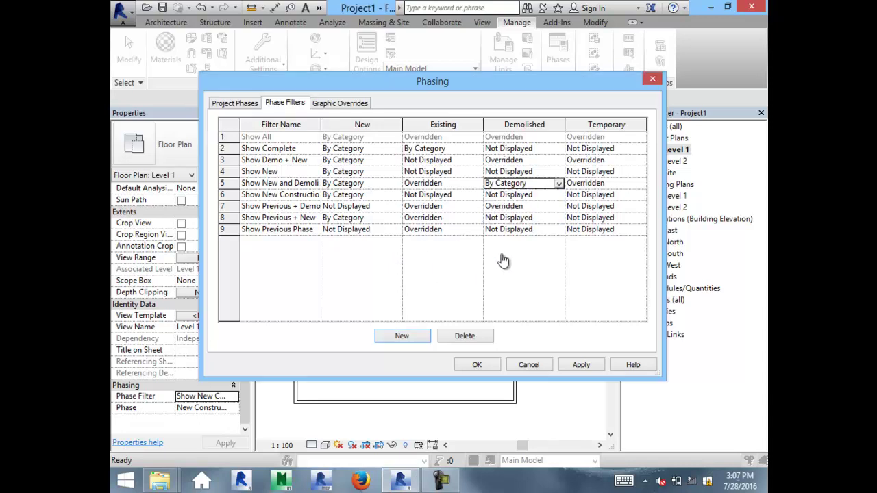
key(shift+Tab)
key(alt+Down)
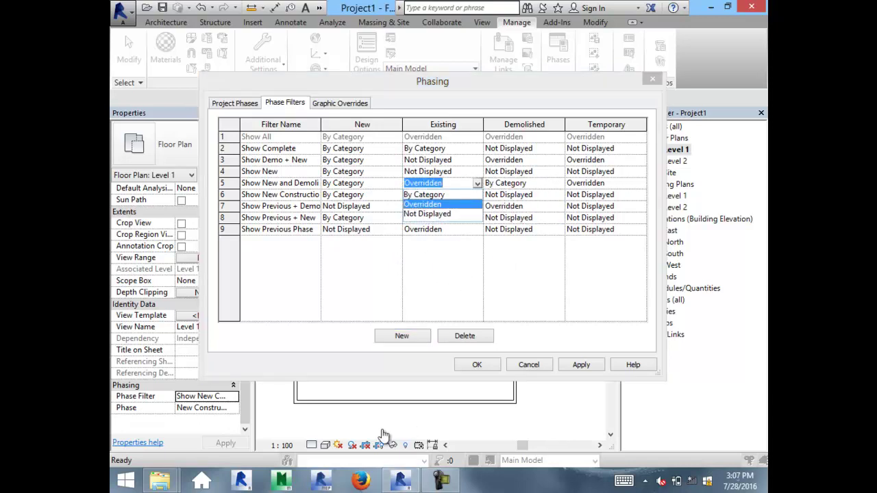
key(Down)
key(Return)
key(Tab)
key(Tab)
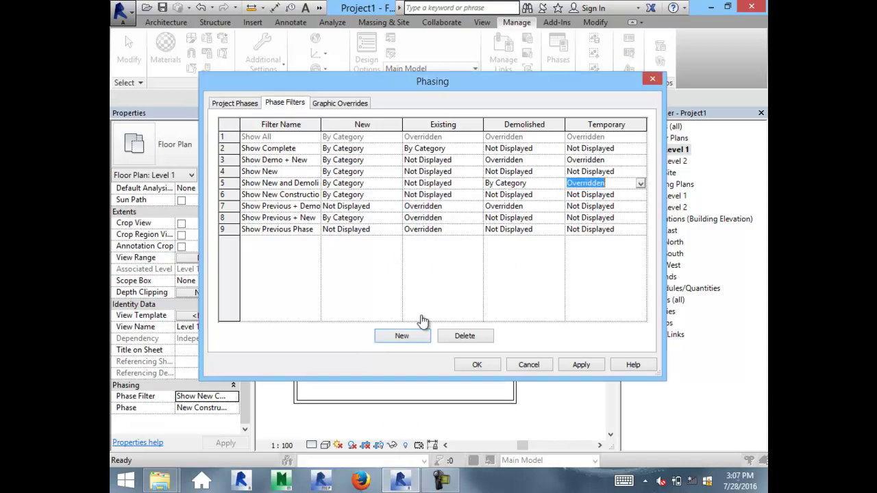
key(alt+Down)
key(Down)
key(Return)
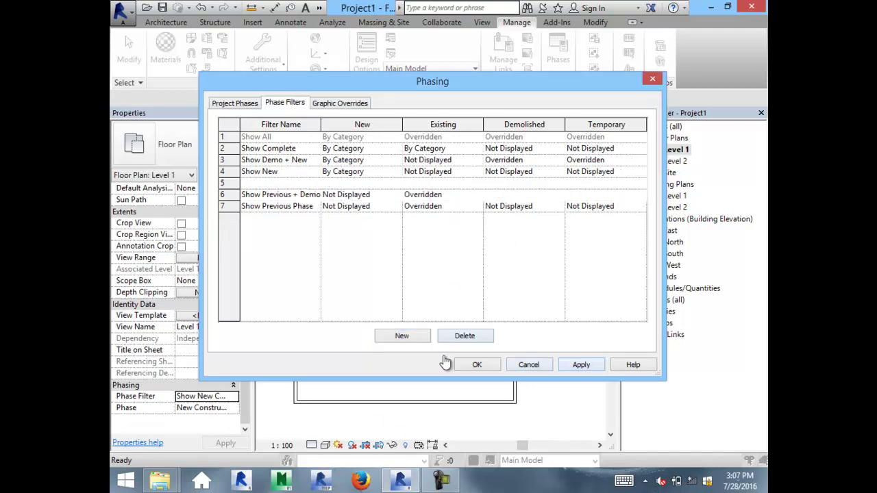
click(474, 364)
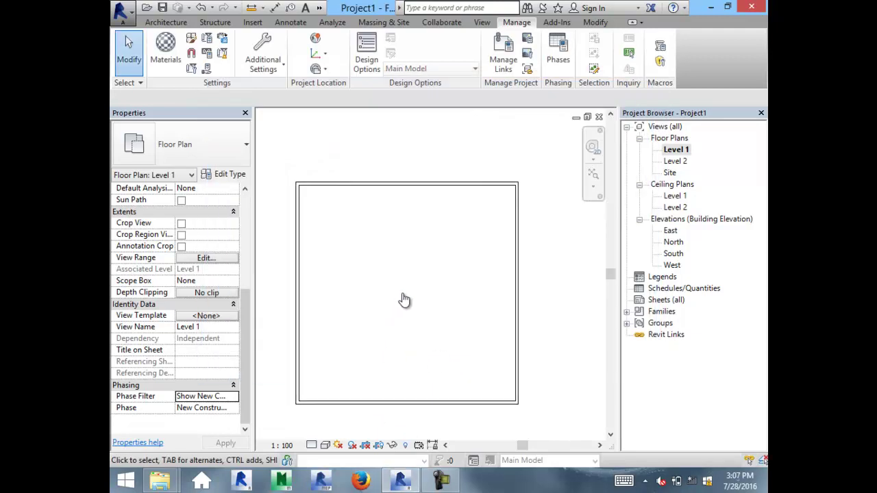
Step: Apply Show New and Demolished to Level 1, switching Phase to Existing and back to New Construction
click(234, 397)
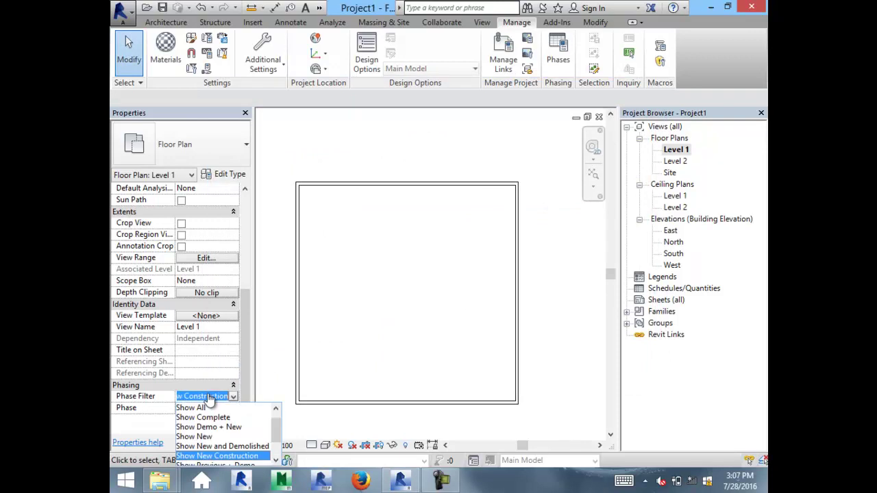
click(125, 414)
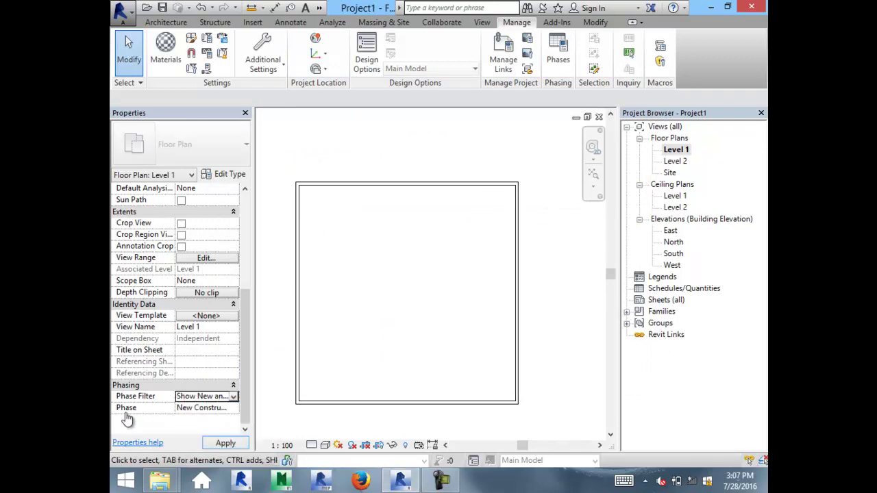
click(196, 411)
click(198, 411)
click(200, 418)
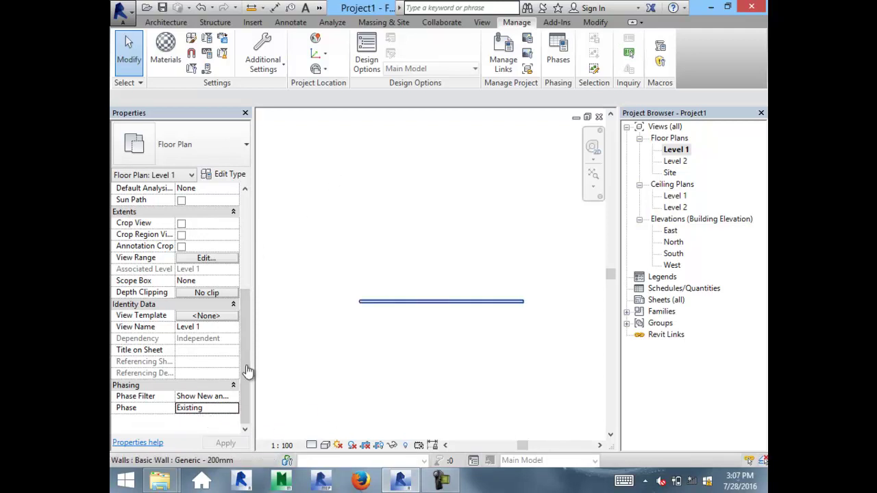
mouse_move(206, 408)
click(189, 409)
click(195, 426)
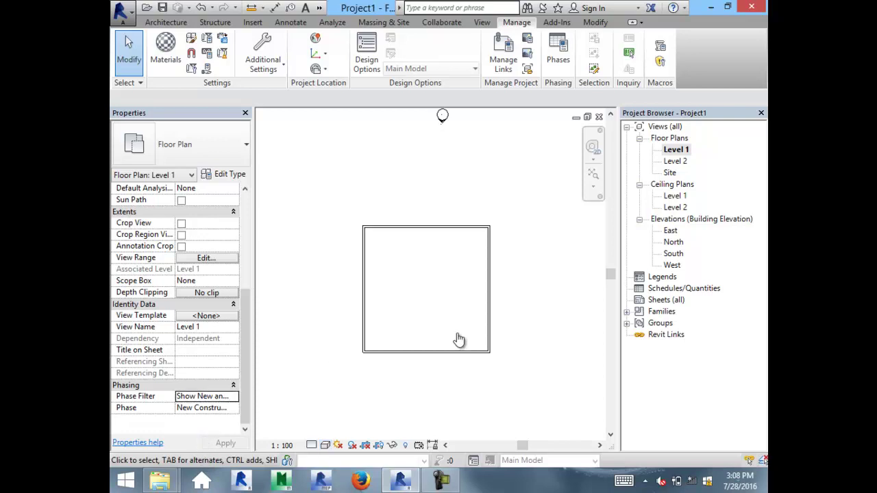
scroll(459, 340, up, 5)
scroll(459, 340, down, 5)
Step: In Phasing, set the Show New and Demolished filter's Temporary column to By Category
click(557, 55)
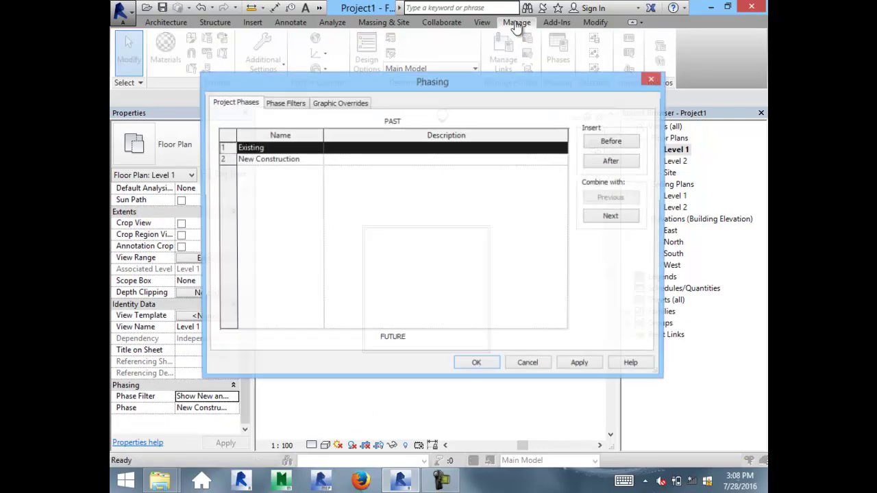
key(ctrl+Tab)
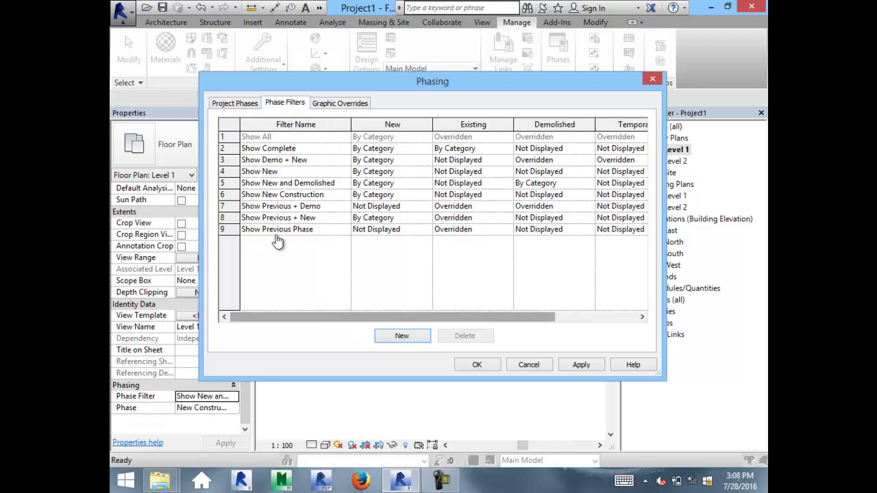
scroll(278, 241, right, 3)
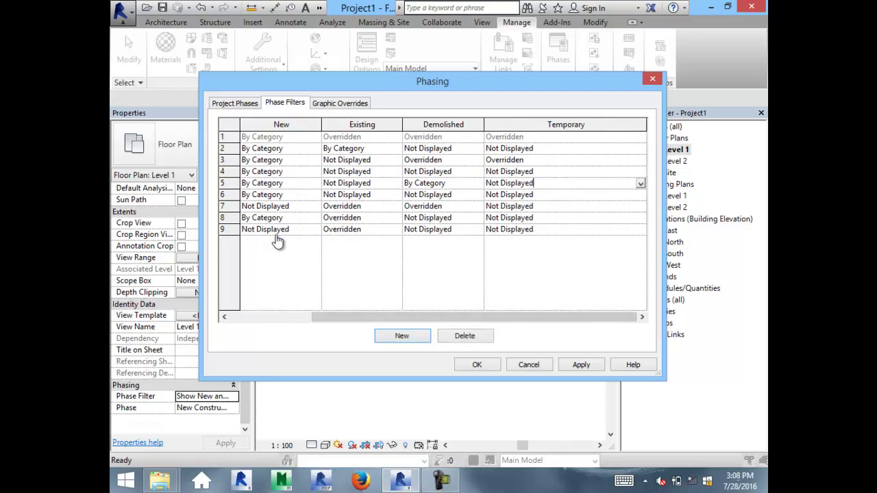
key(alt+Down)
key(Up)
key(Up)
key(Return)
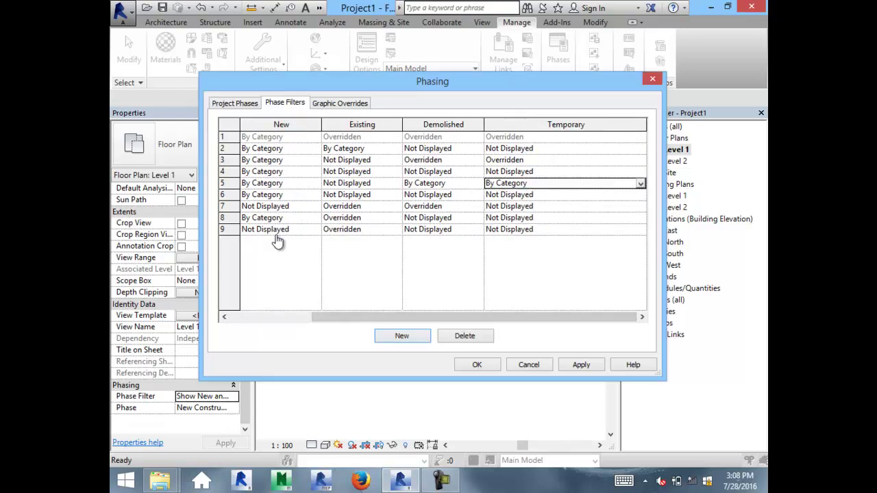
key(Return)
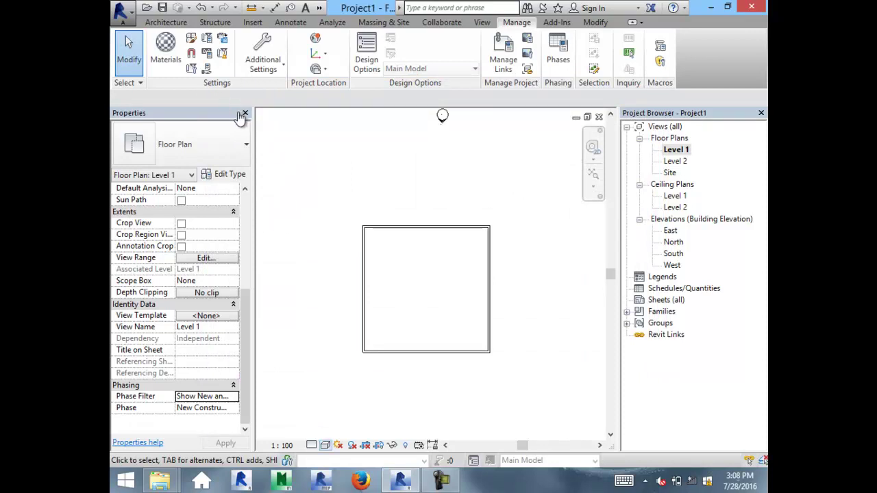
Step: Delete the Existing phase and insert a new phase named Existing after New Construction
key(p)
key(h)
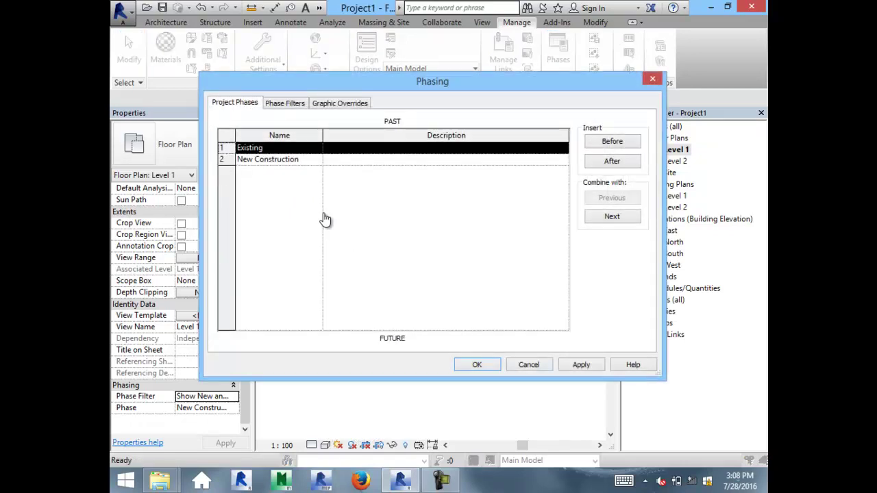
key(alt+n)
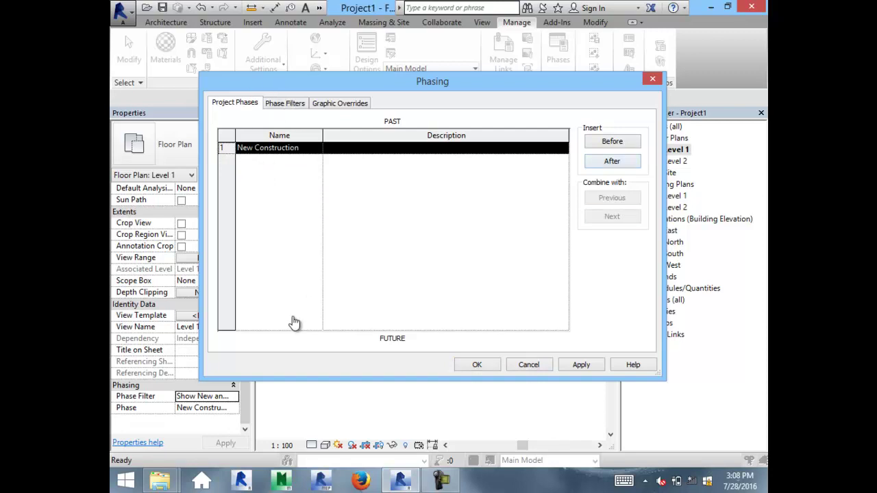
key(alt+a)
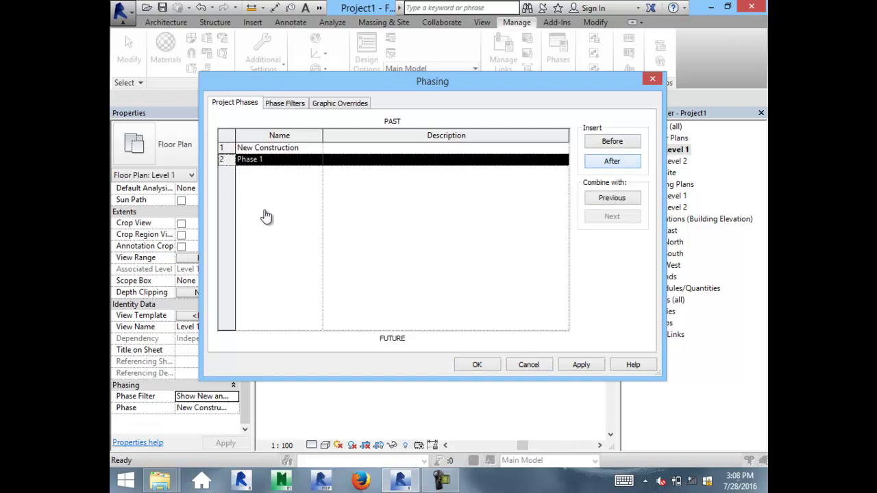
text(Existing)
key(Tab)
key(ctrl+Tab)
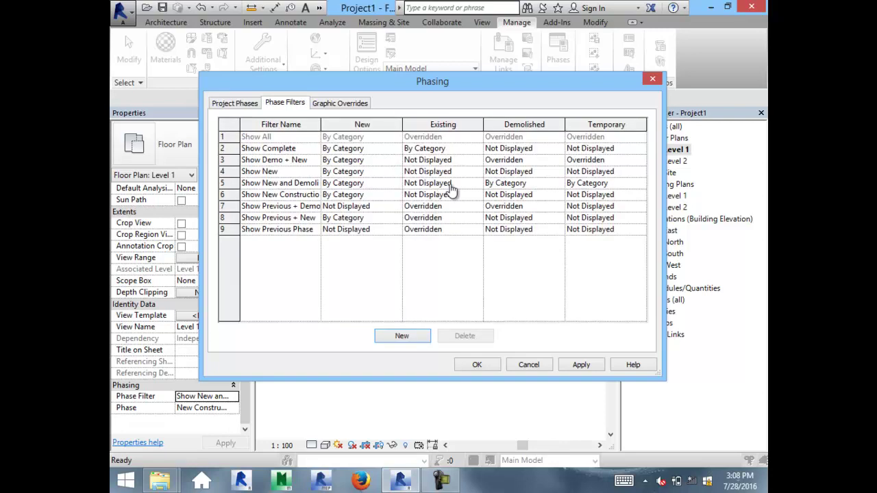
click(554, 189)
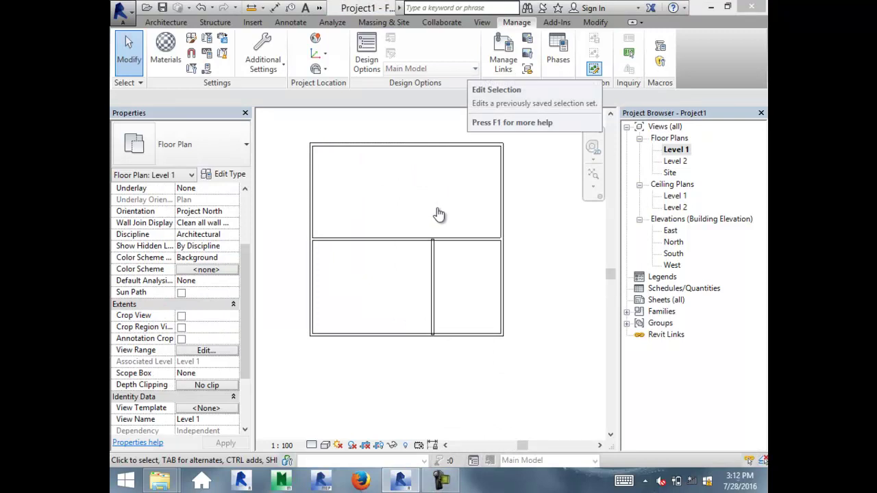
click(501, 205)
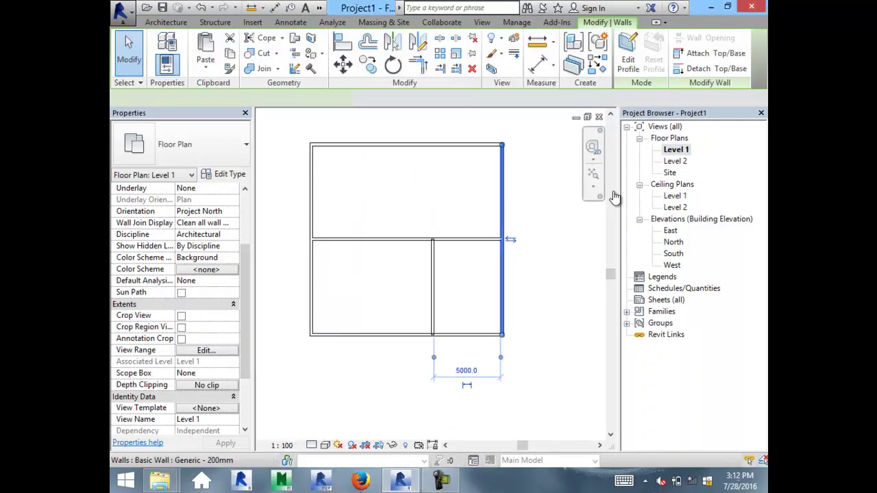
click(581, 228)
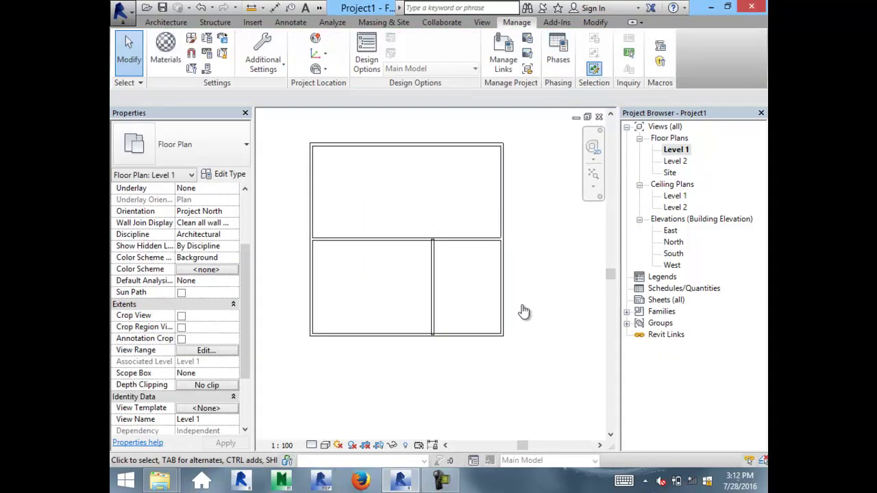
key(f)
key(i)
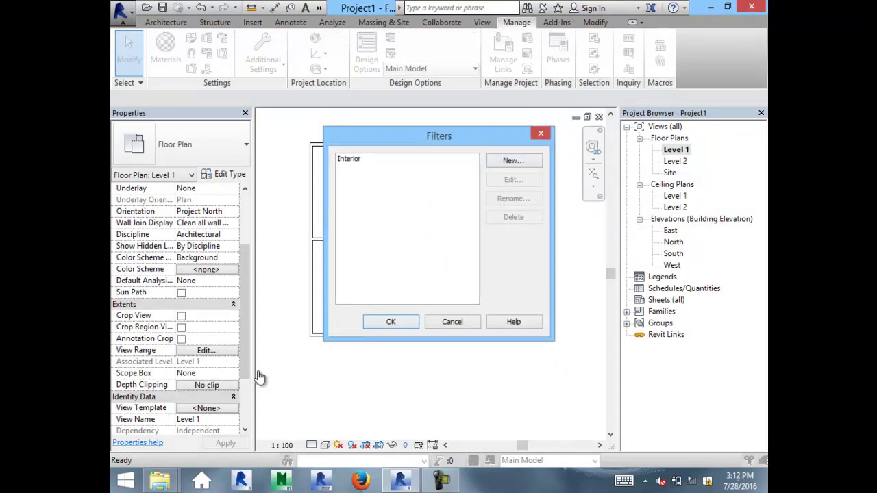
key(Escape)
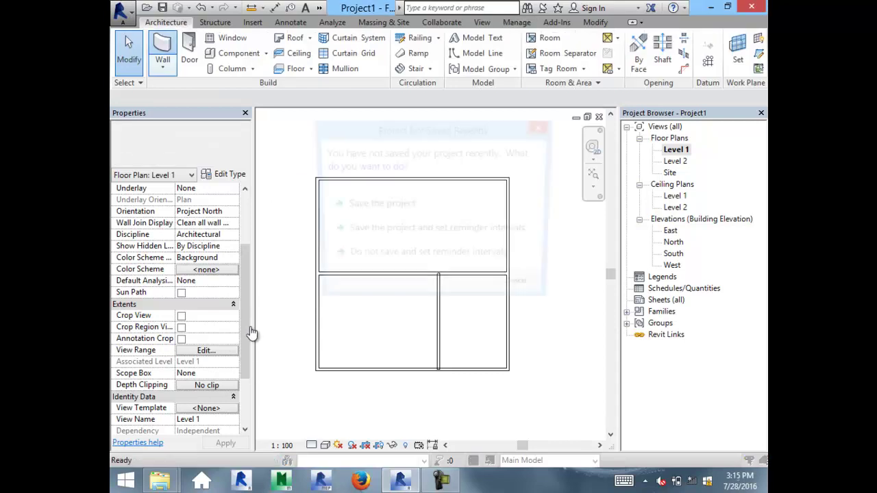
Step: Finish the Generic - 200mm wall segment, zoom out over the plan, and switch to Manage
key(Escape)
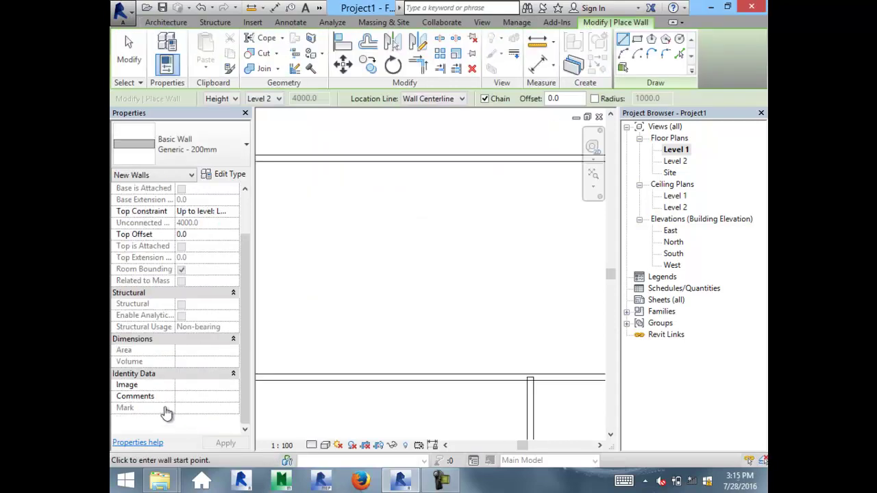
key(Return)
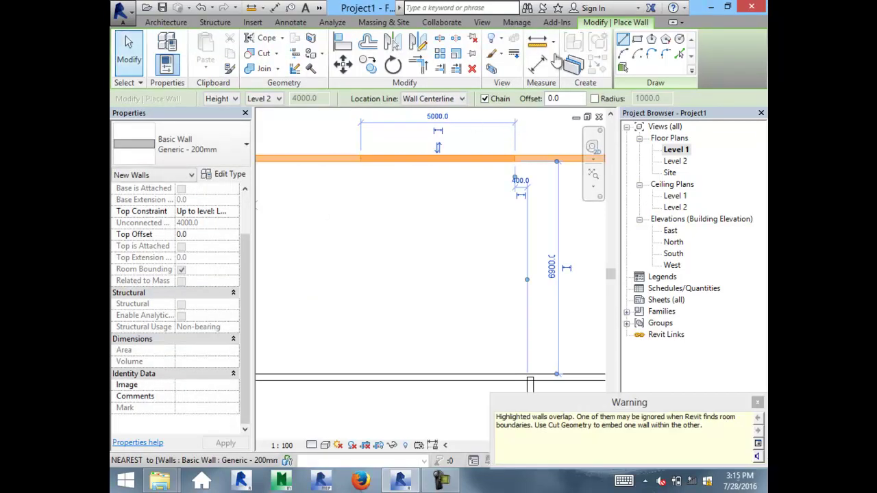
key(Escape)
key(Escape)
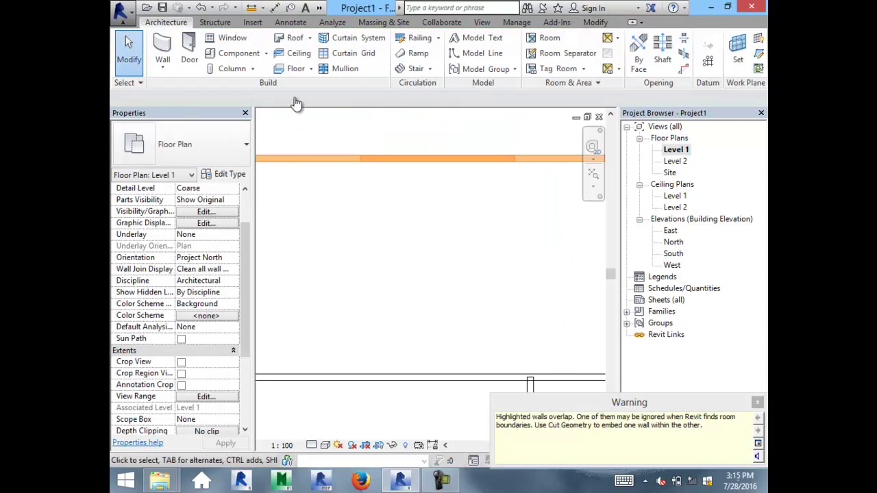
scroll(282, 237, down, 2)
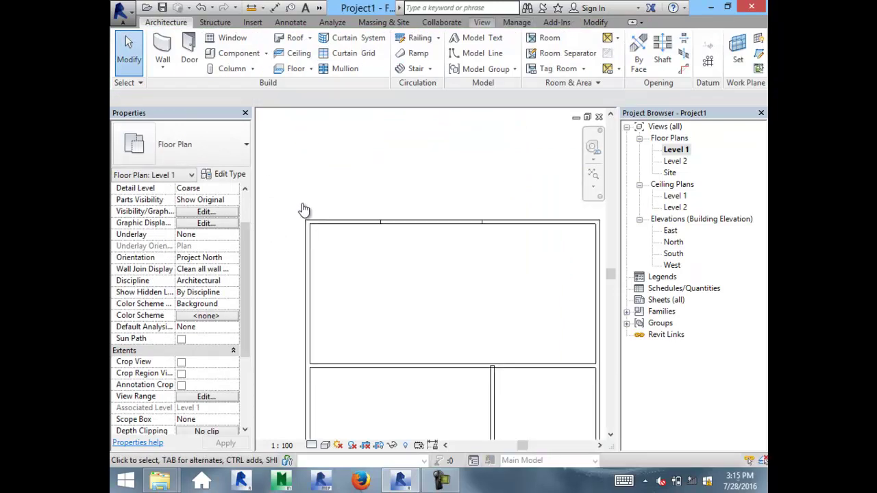
key(alt+m)
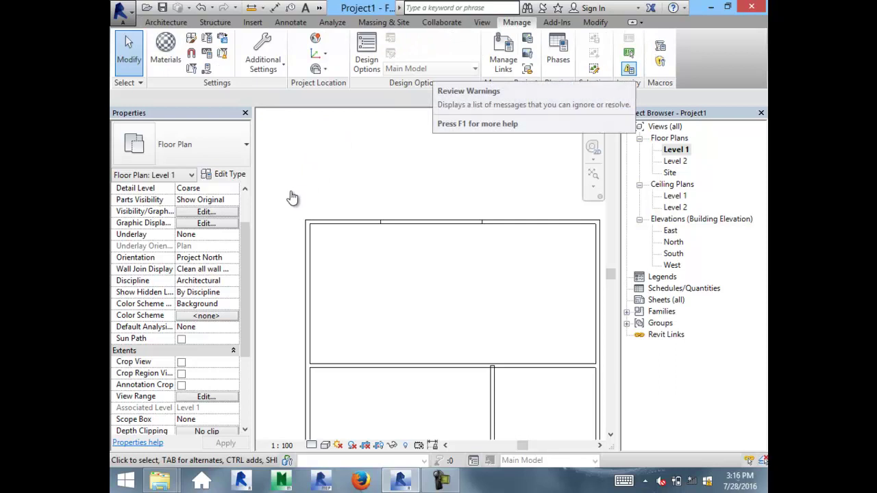
Step: In Review Warnings, expand the wall-overlap warning and check walls 200773 and 202050
key(Return)
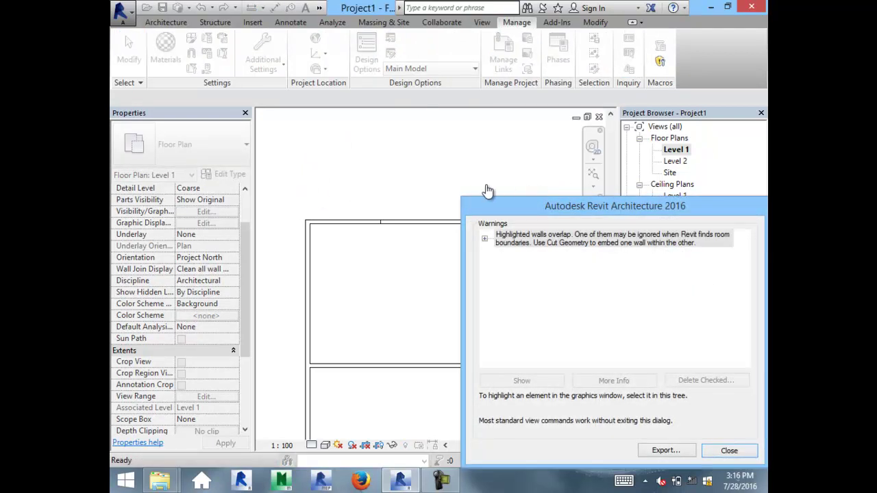
key(Right)
key(Right)
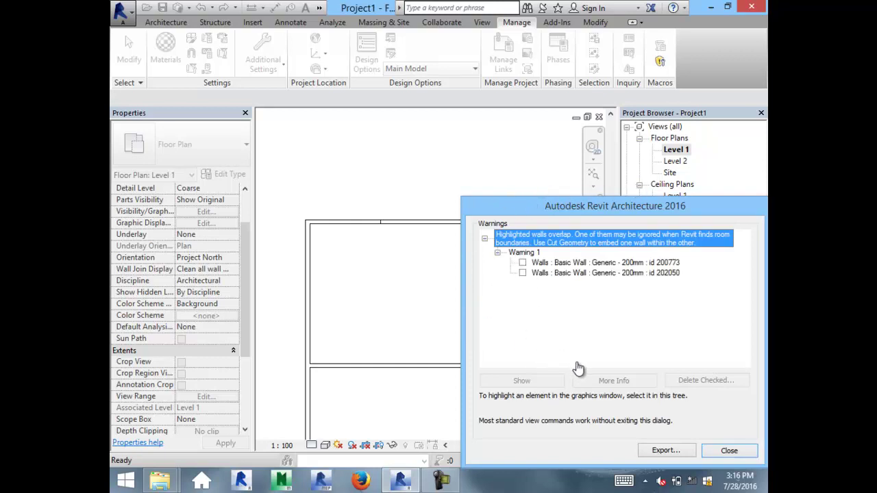
key(Down)
key(Down)
key(space)
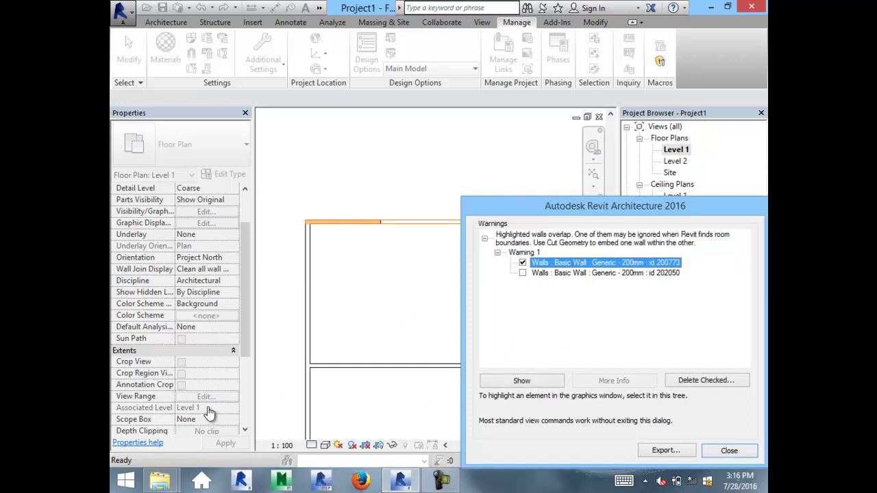
key(Down)
key(space)
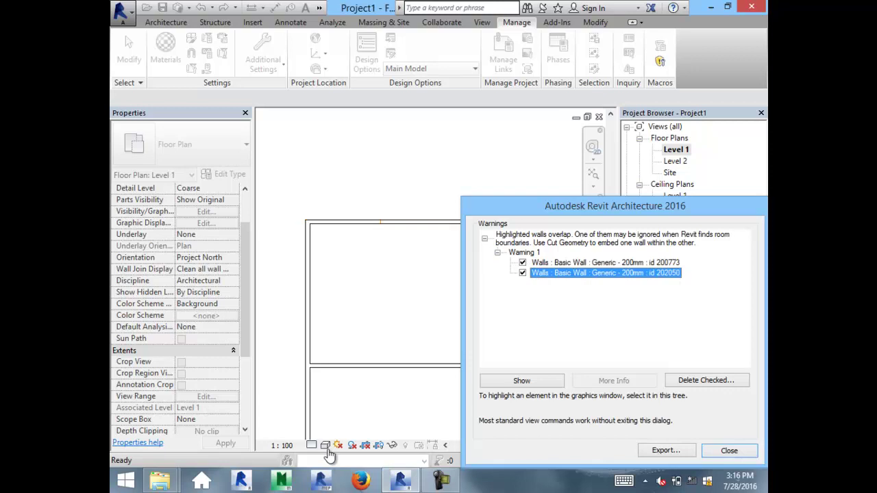
Step: Show the checked walls in the plan, close the warnings, and open Select by ID
click(297, 326)
scroll(359, 245, up, 3)
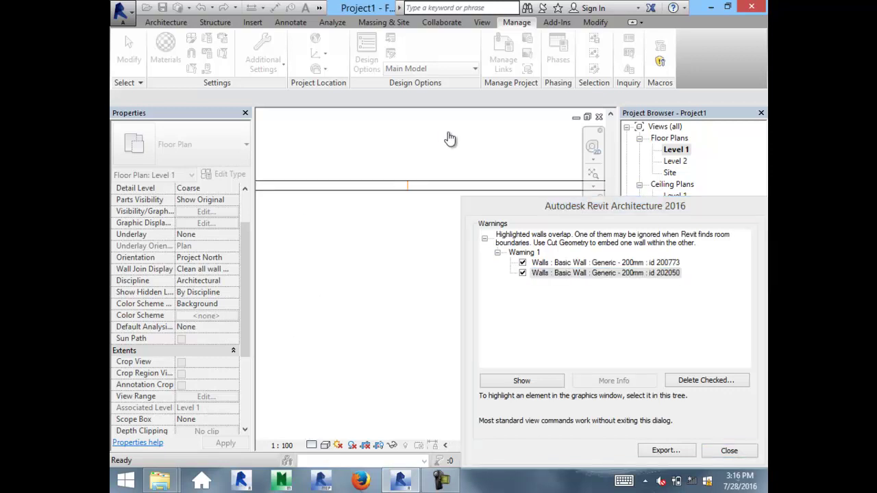
scroll(370, 240, down, 4)
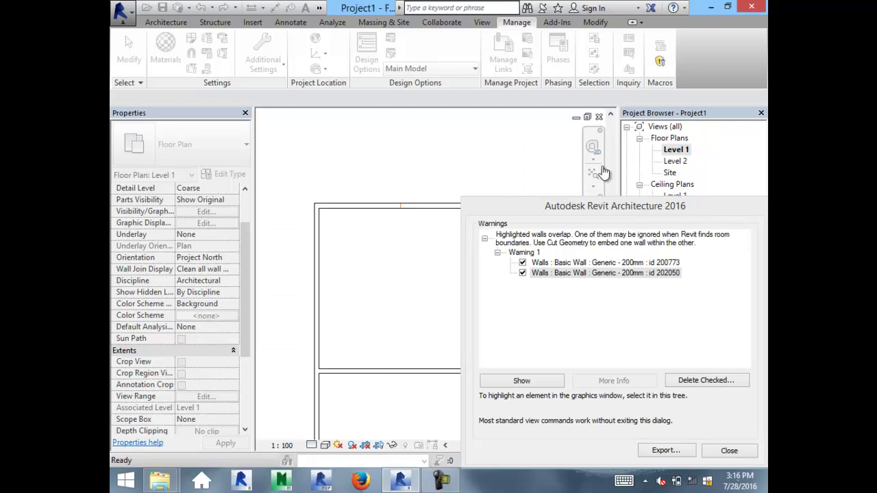
key(Escape)
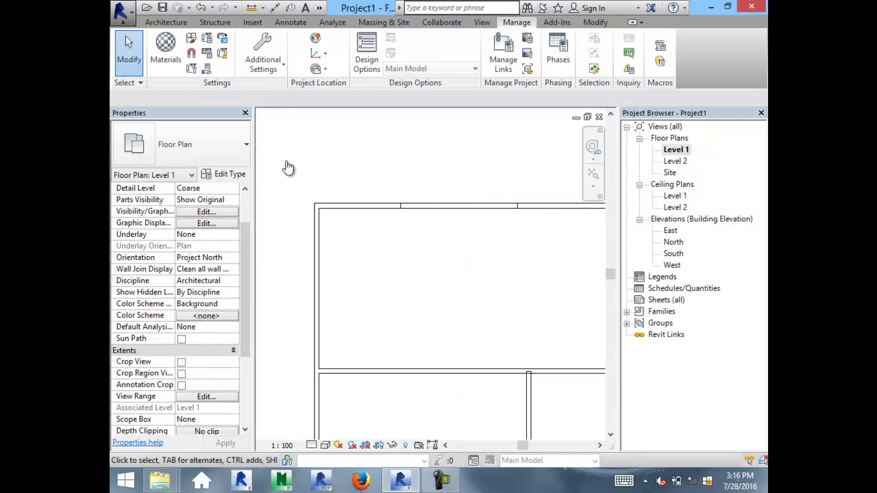
key(i)
key(d)
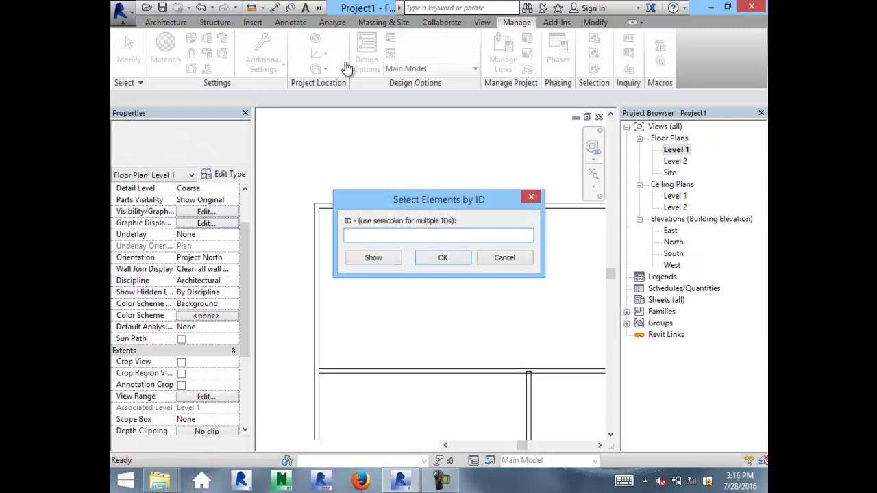
Step: Cancel the Select Elements by ID dialog without selecting anything
key(Escape)
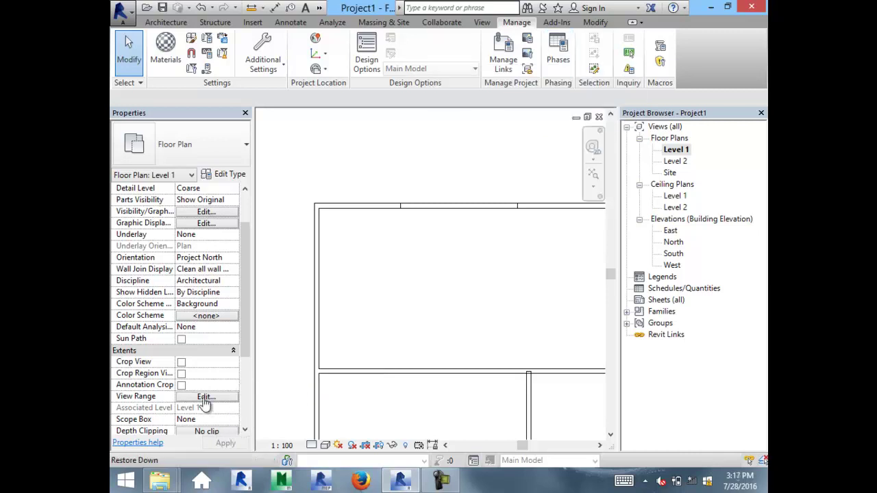
click(279, 458)
scroll(236, 405, down, 2)
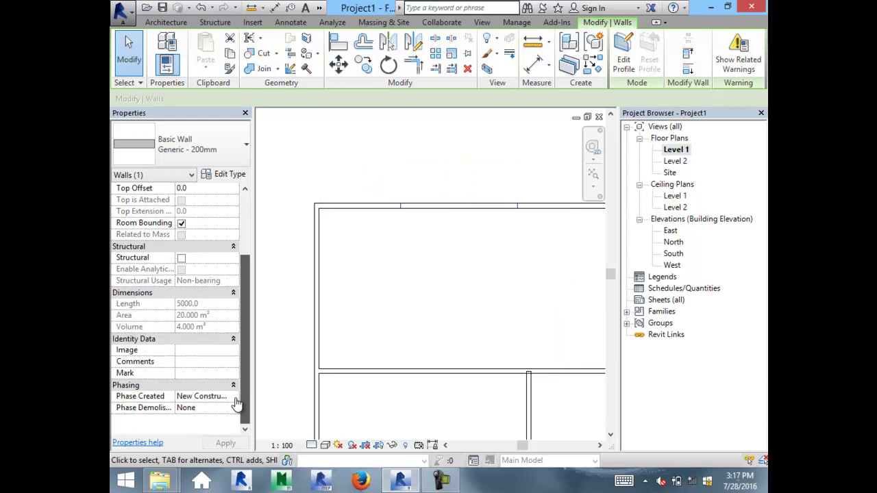
scroll(236, 404, up, 2)
scroll(235, 401, up, 1)
click(304, 235)
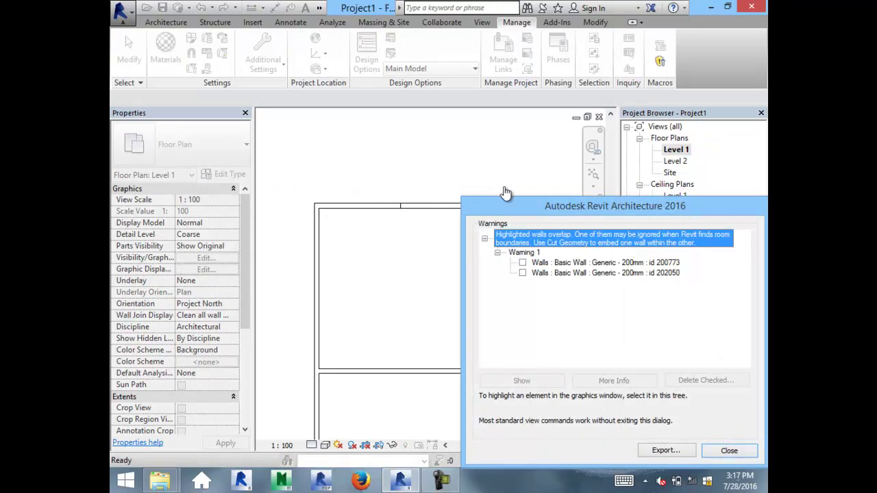
click(427, 209)
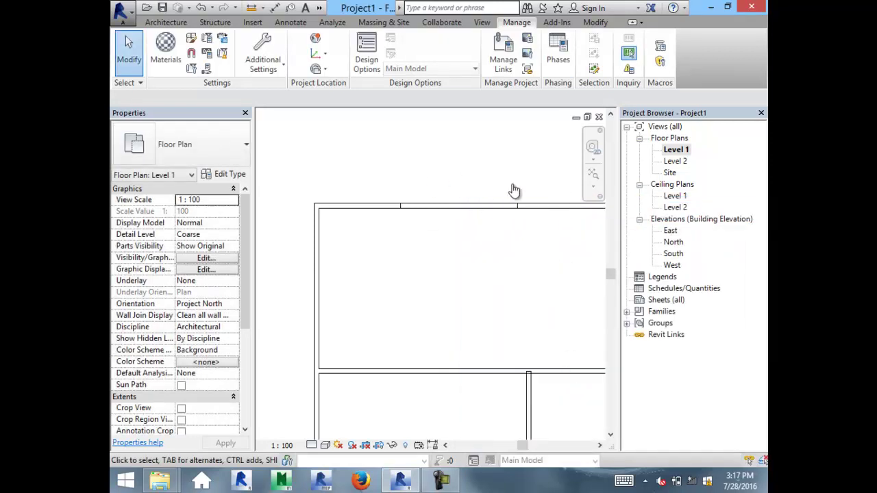
Step: Select wall 202050 by ID, zoom the view to it, then clear the selection
key(i)
key(d)
text(202)
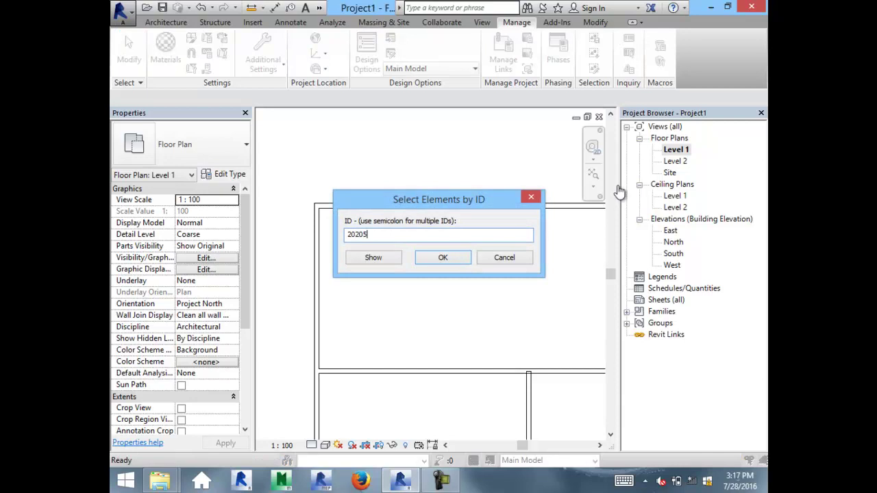
text(050)
key(Tab)
key(Return)
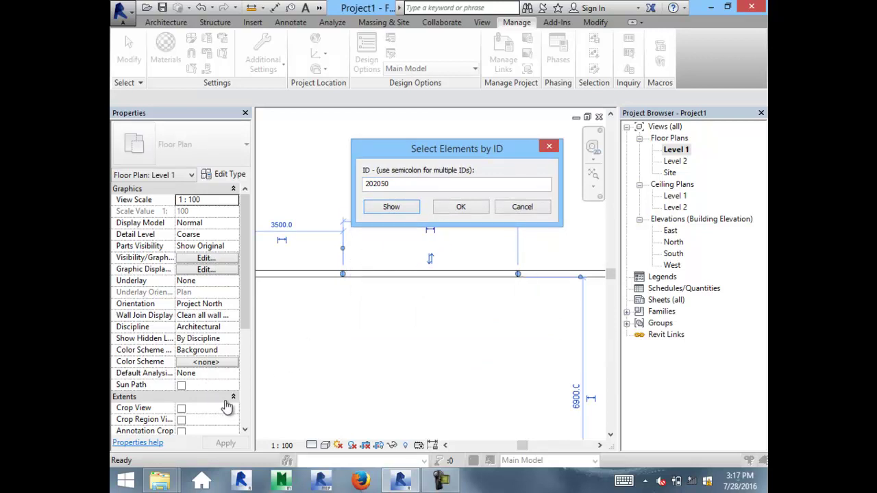
key(Return)
click(574, 172)
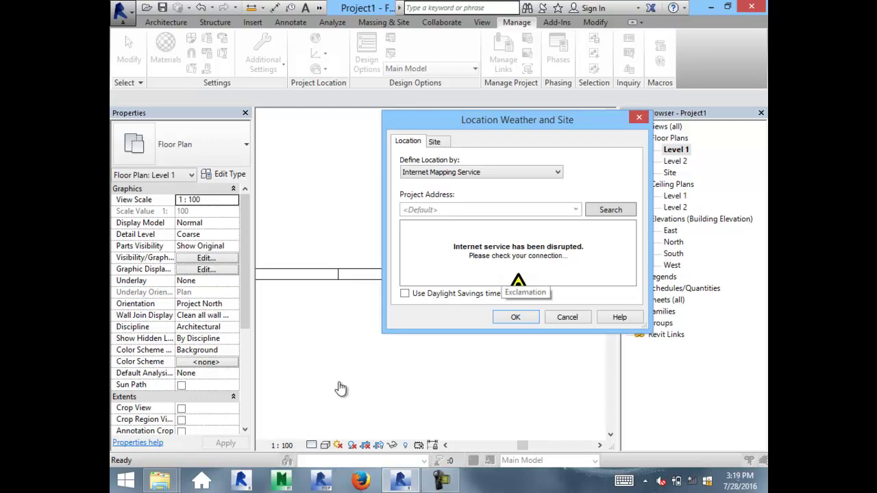
Step: Turn on daylight savings time, cancel the duplicate site name, and open the Wi-Fi list
click(404, 294)
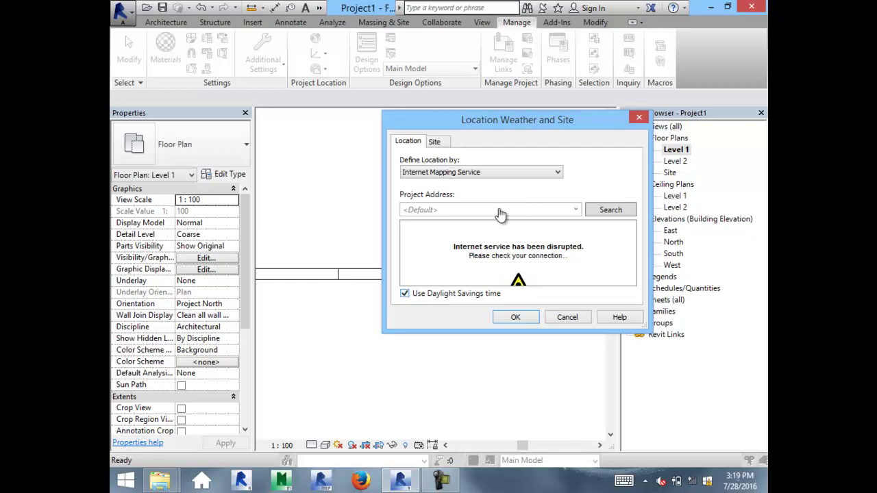
click(434, 141)
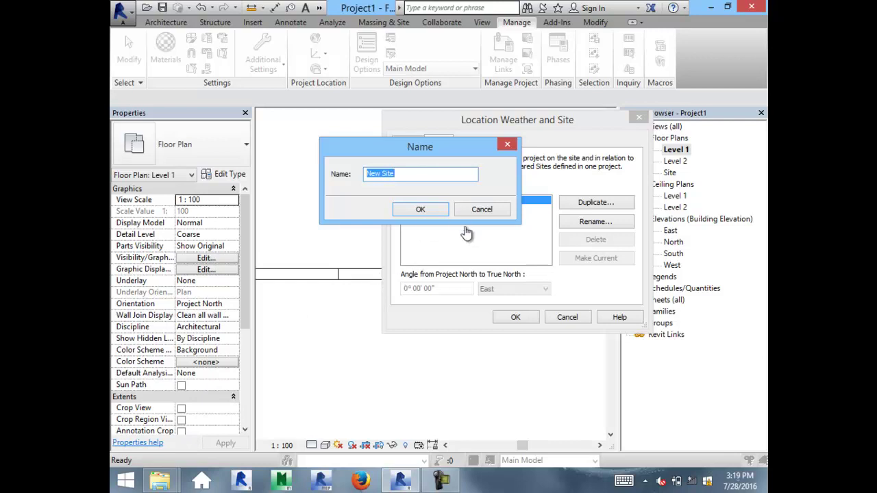
key(Escape)
key(Escape)
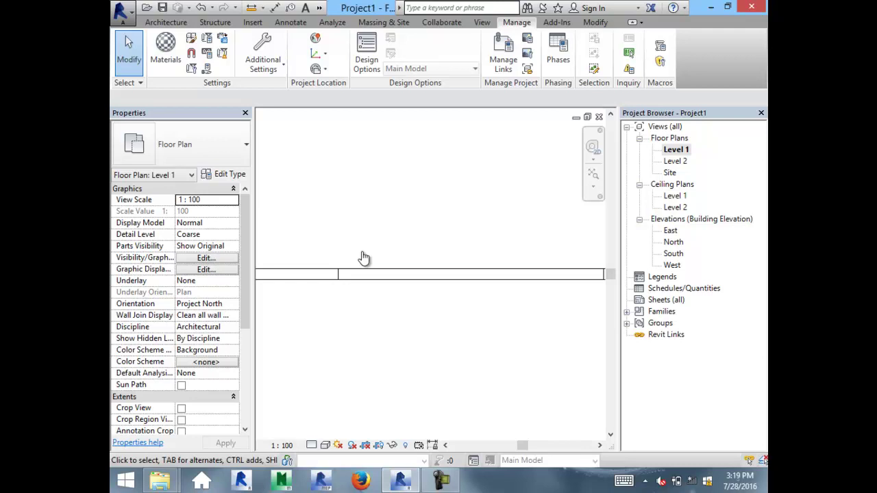
click(692, 481)
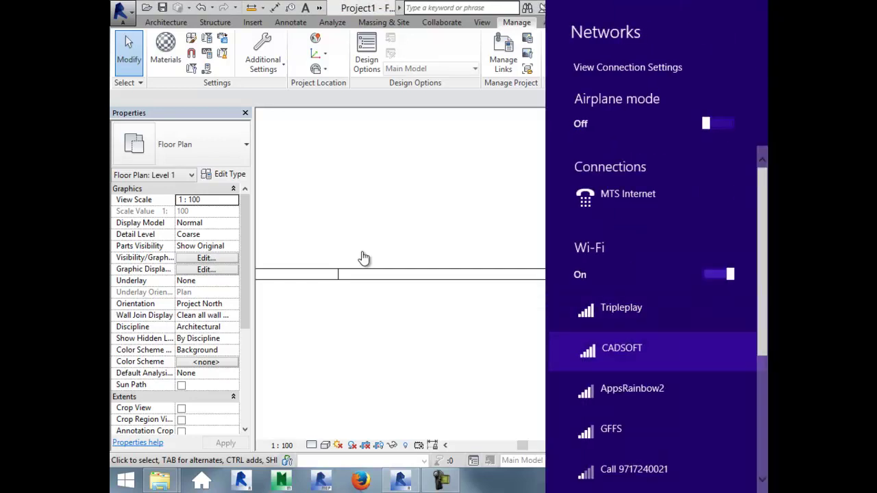
Step: Try connecting to the CADSOFT Wi-Fi network, then dismiss the failed-connection panel
click(621, 348)
click(713, 465)
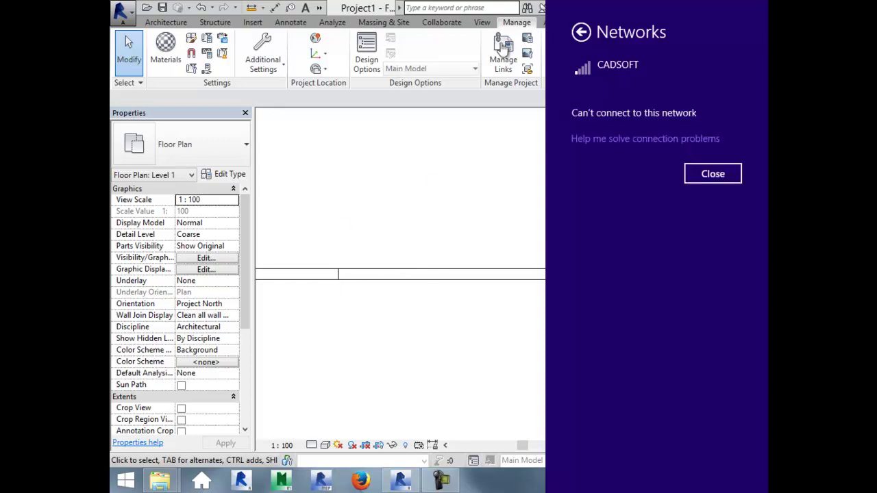
key(Return)
key(Escape)
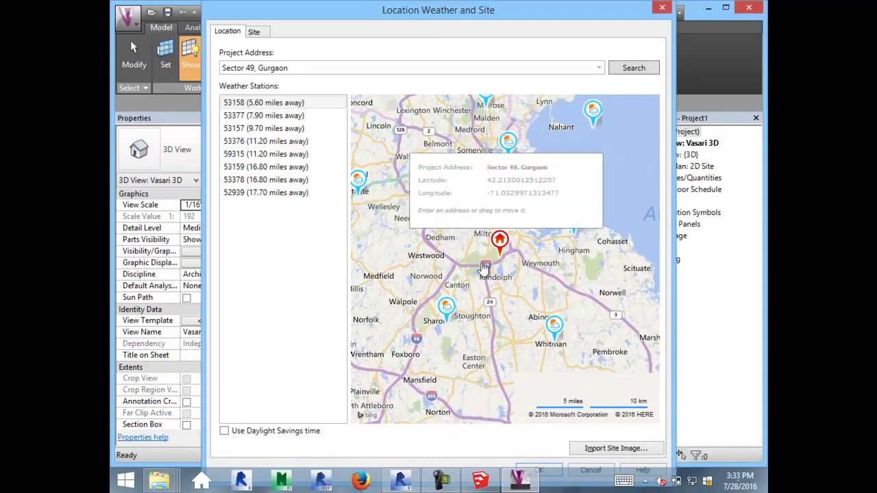
Step: Zoom the Location Weather and Site map in on the project's location
scroll(421, 294, up, 5)
scroll(420, 290, up, 2)
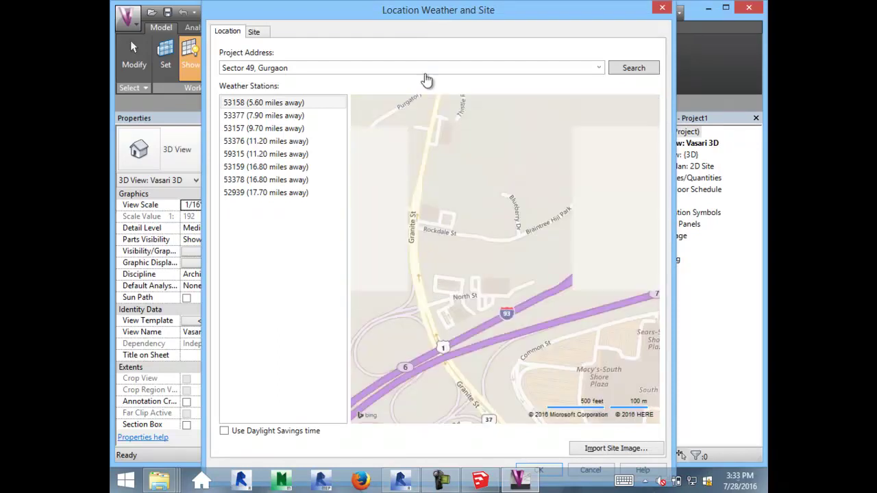
scroll(536, 175, up, 1)
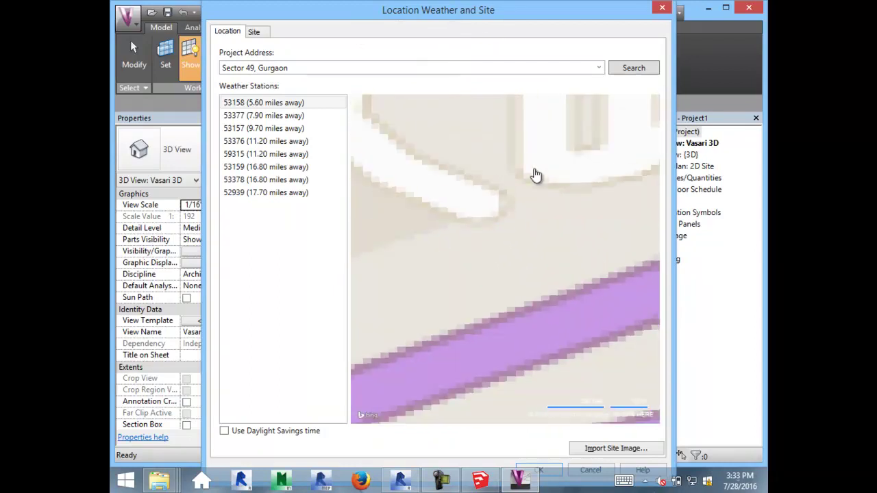
scroll(537, 175, up, 1)
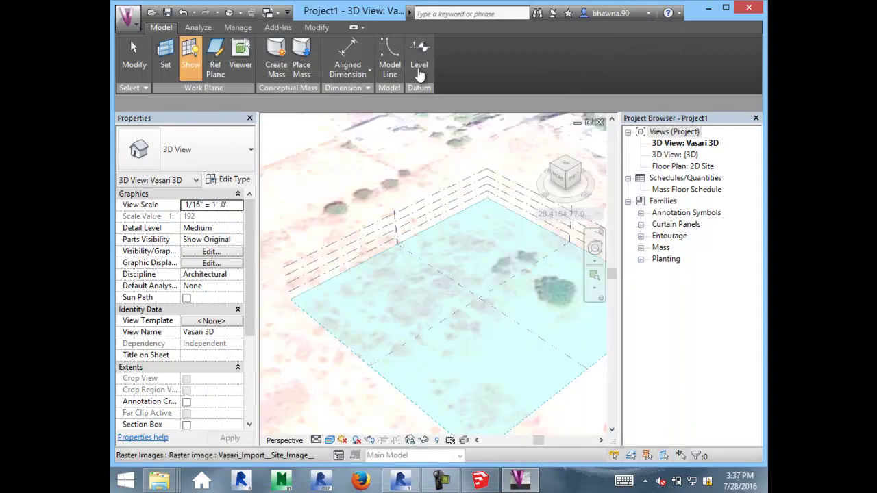
scroll(445, 274, down, 3)
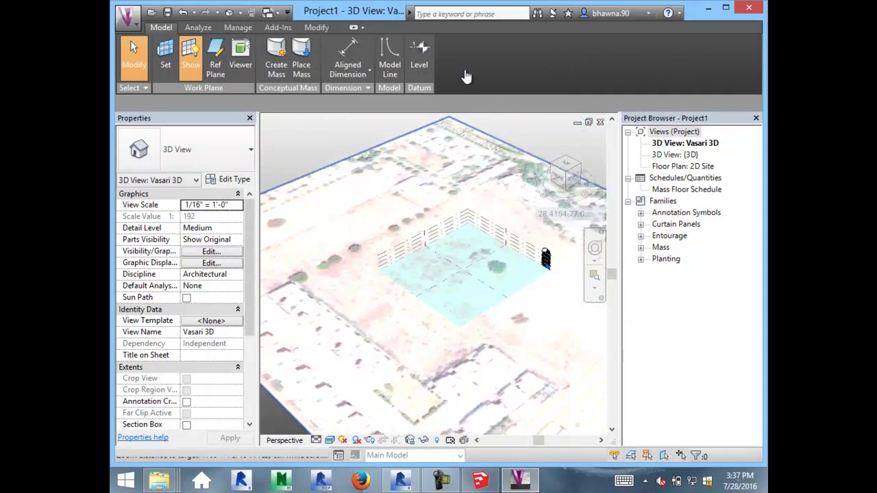
scroll(446, 274, down, 3)
scroll(445, 274, down, 2)
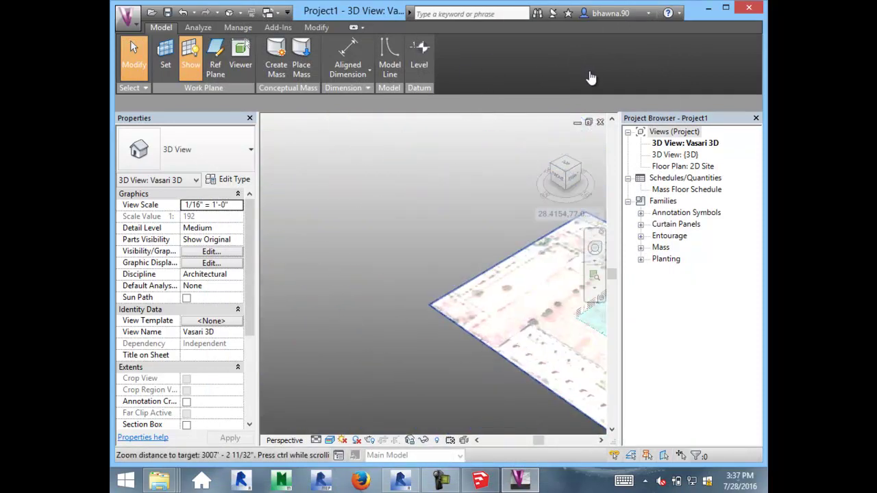
shift+middle_drag(499, 203, 714, 417)
scroll(588, 270, up, 3)
scroll(588, 270, up, 3)
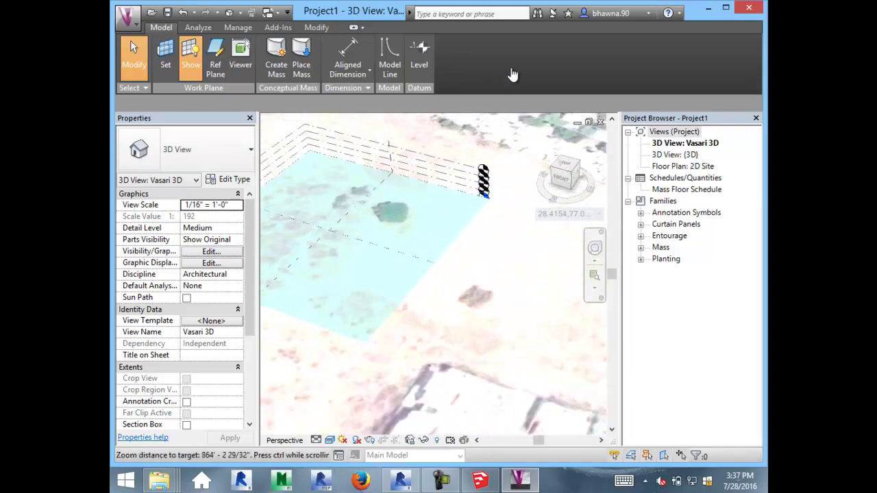
scroll(593, 79, down, 2)
scroll(589, 86, down, 2)
scroll(586, 93, down, 2)
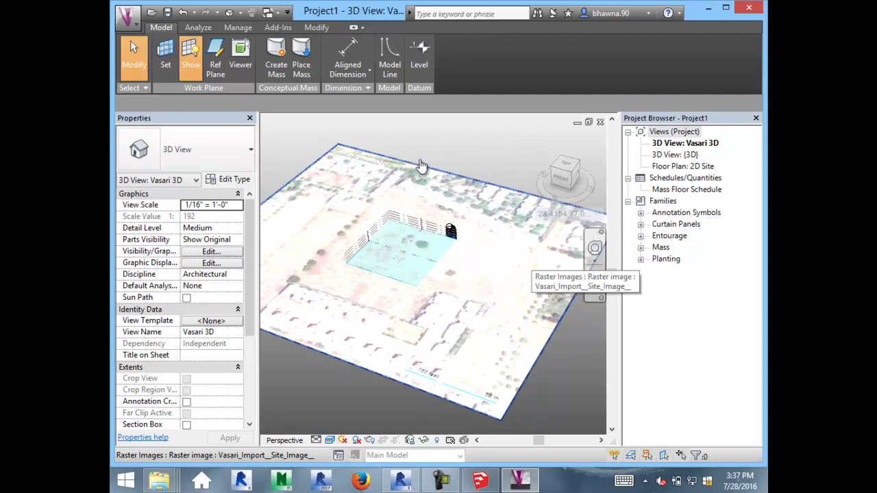
Step: Save the model as a project file named Project1 in the Desktop folder
key(alt+f)
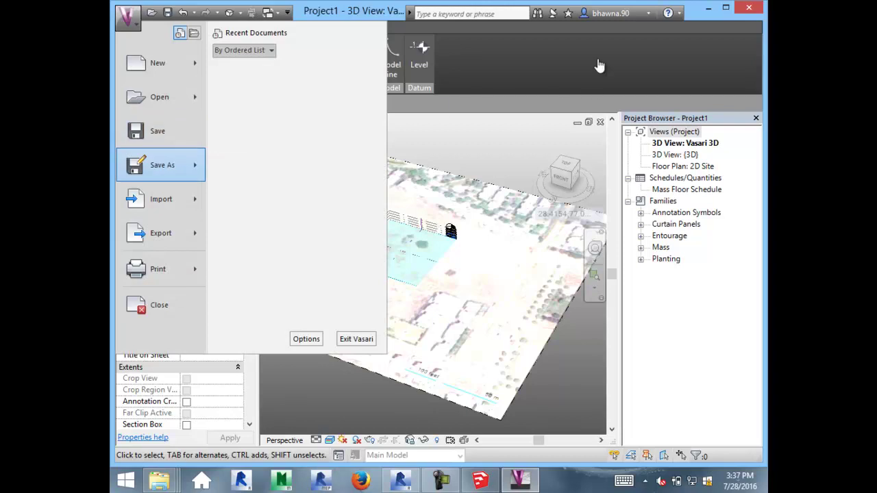
key(Right)
key(Down)
key(Down)
key(Up)
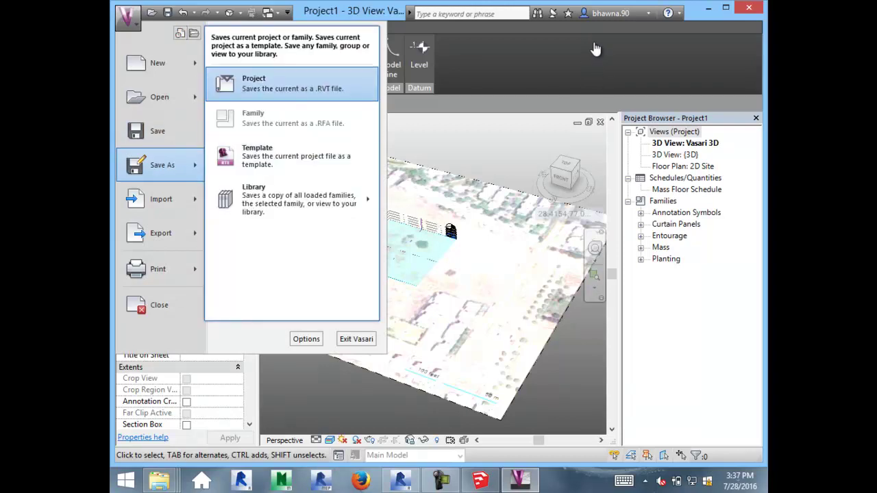
key(Return)
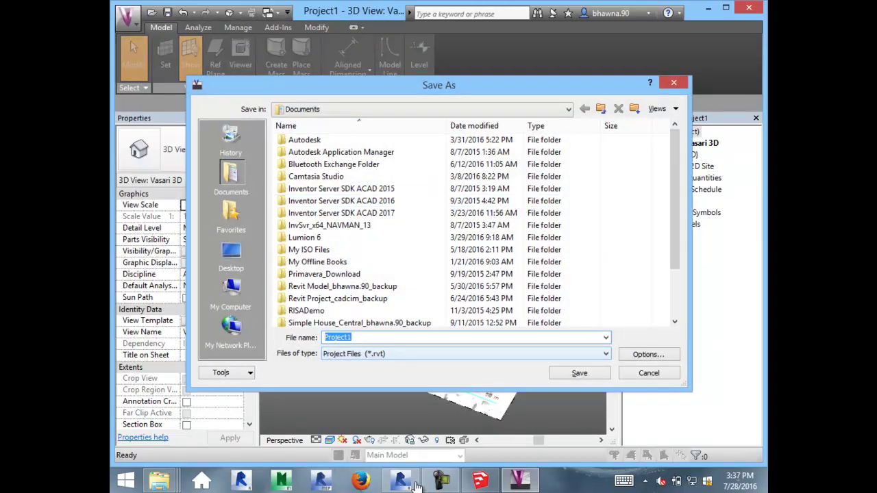
key(Down)
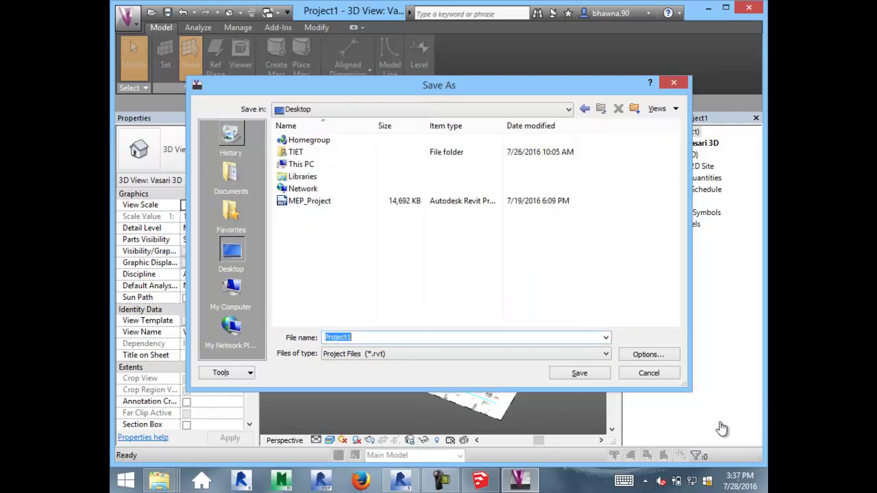
key(Return)
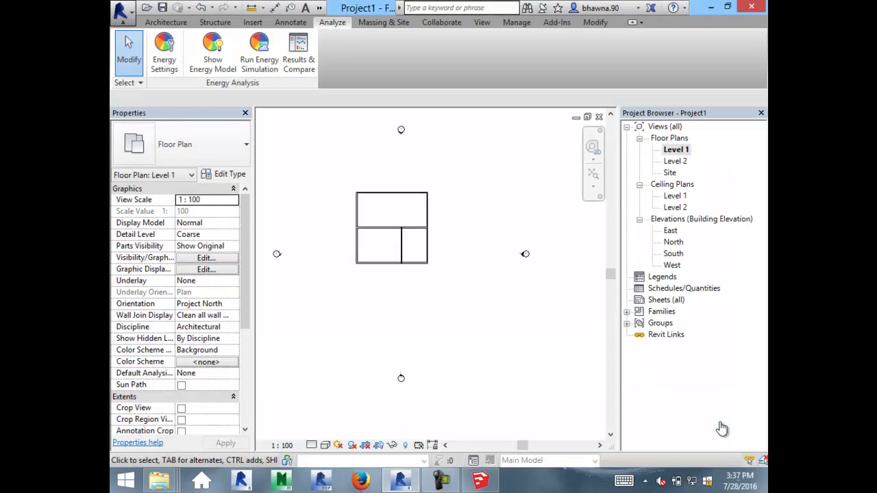
Step: Open Project1 from the Desktop and switch between its 2D Site and Vasari 3D views
key(alt+f)
key(Escape)
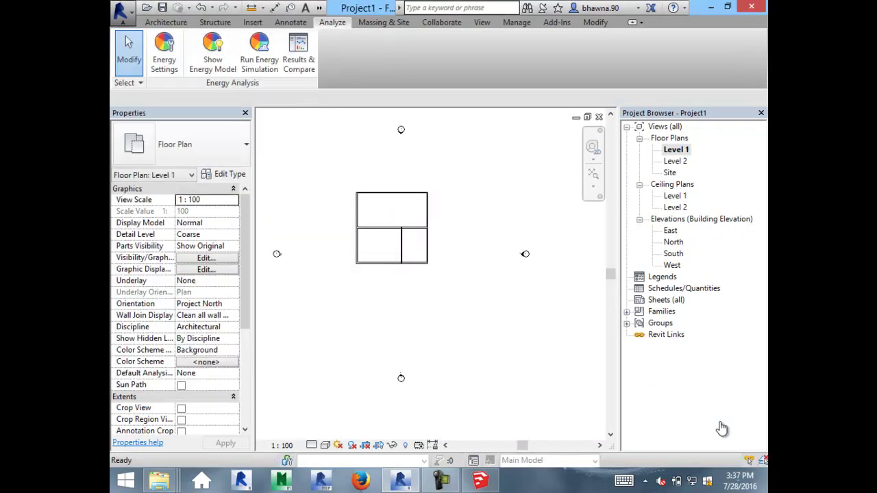
key(ctrl+o)
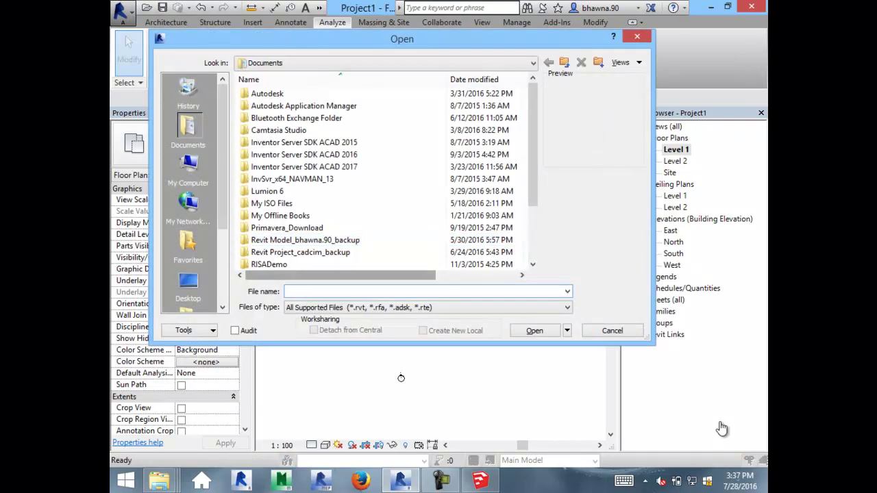
key(Down)
key(Down)
key(Return)
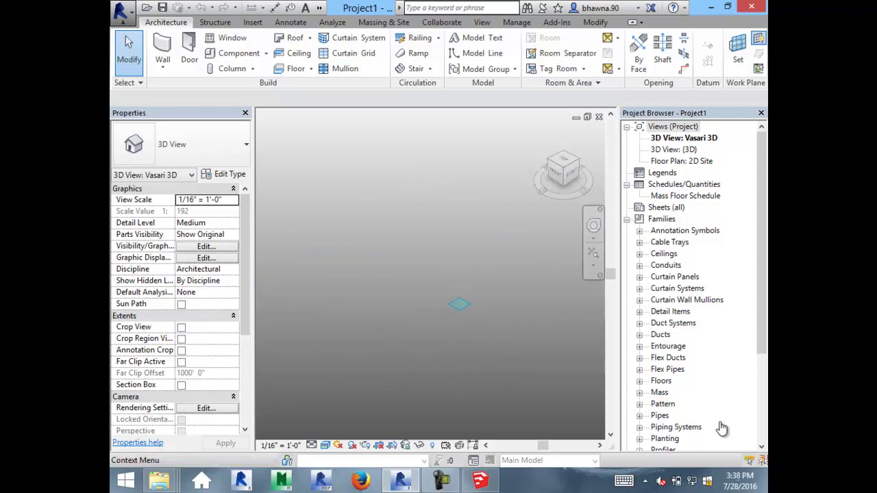
key(ctrl+Tab)
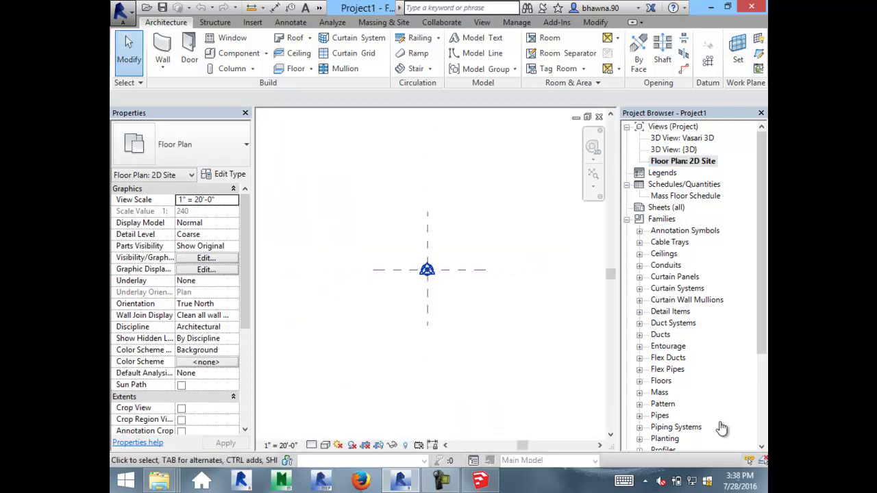
key(ctrl+Tab)
key(ctrl+Tab)
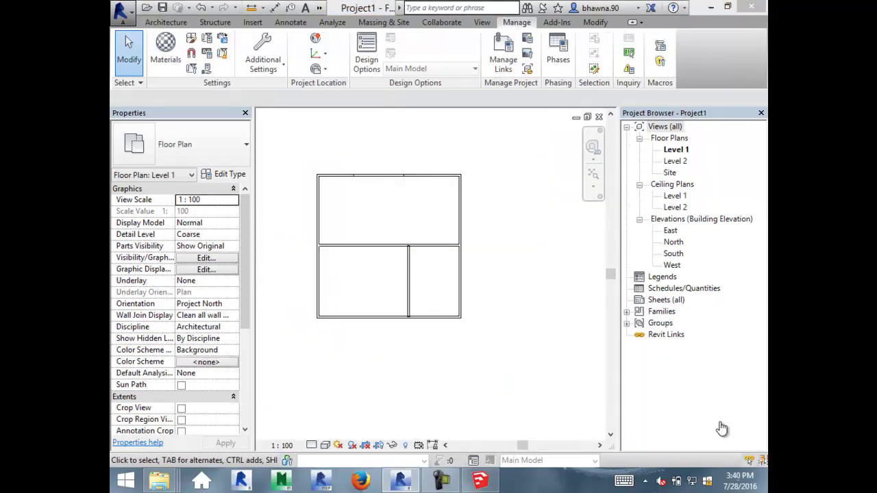
Step: Shift the Level 1 plan slightly and start Acquire Coordinates from the Coordinates menu
middle_drag(411, 274, 442, 276)
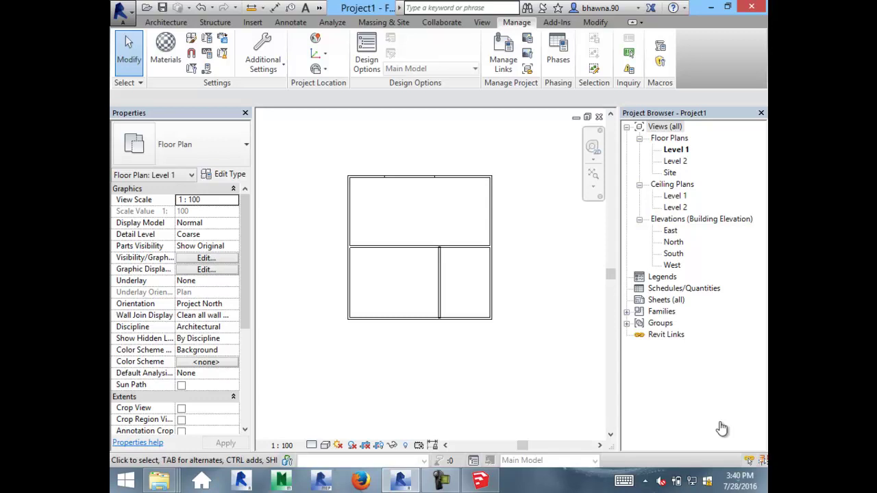
click(320, 53)
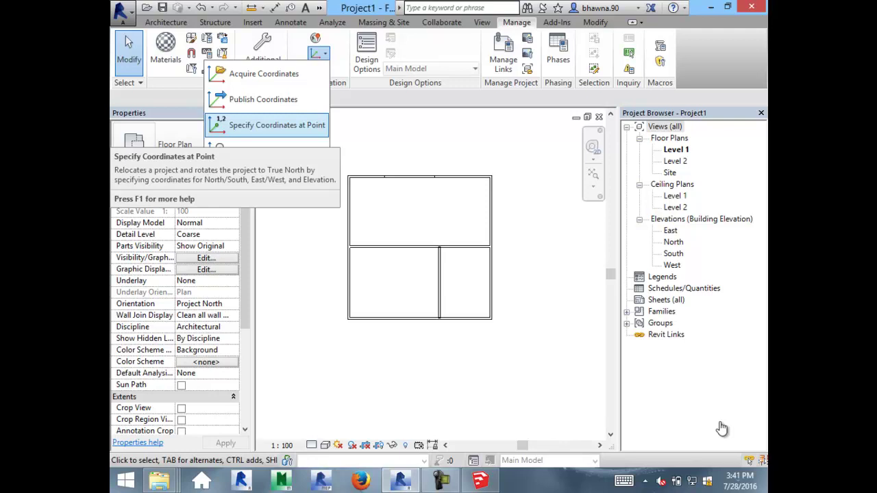
key(Up)
key(Up)
key(Return)
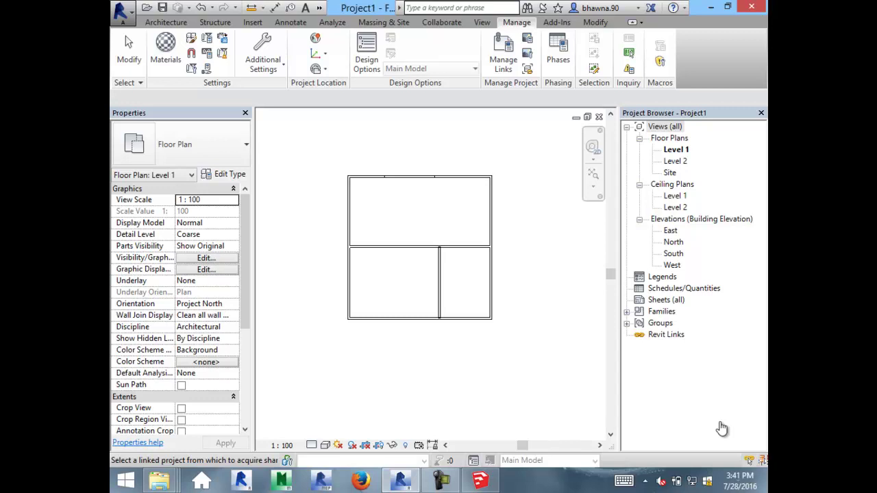
Step: Attempt Publish Coordinates and dismiss the multiple named sites error
click(320, 53)
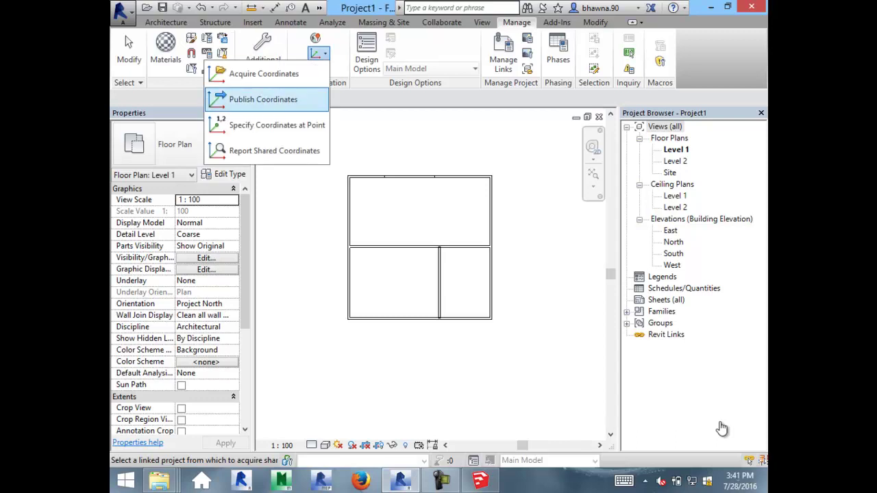
click(263, 99)
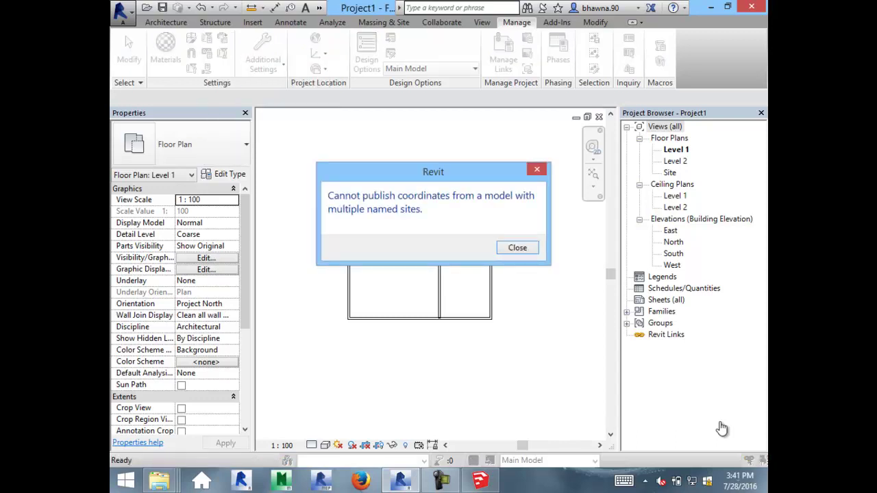
key(Return)
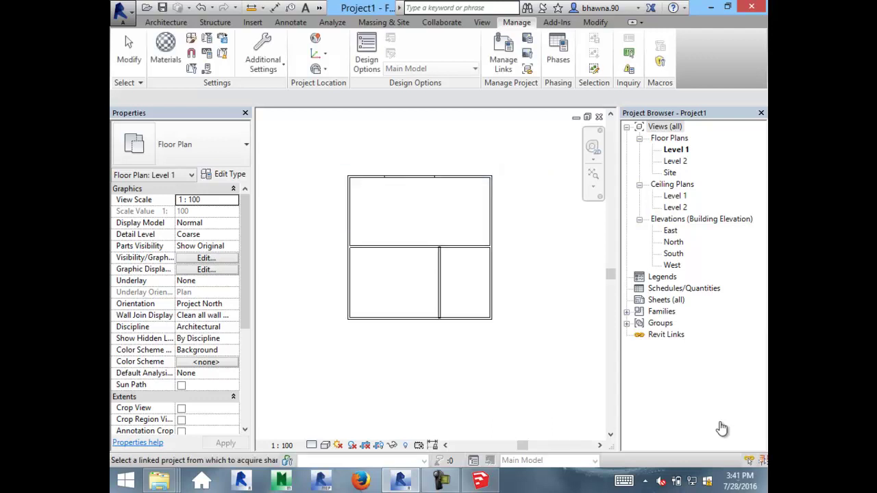
scroll(420, 247, down, 2)
middle_drag(439, 349, 438, 260)
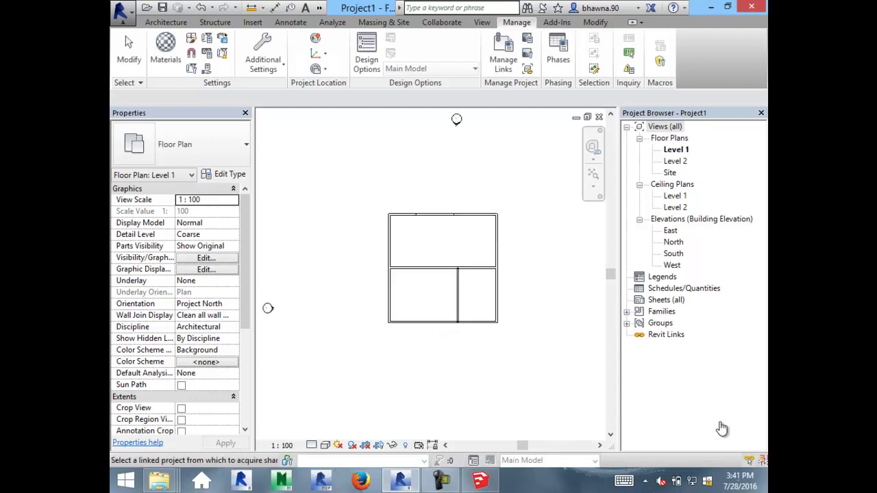
Step: In the Location settings' site list, delete the Internal site and confirm
click(319, 54)
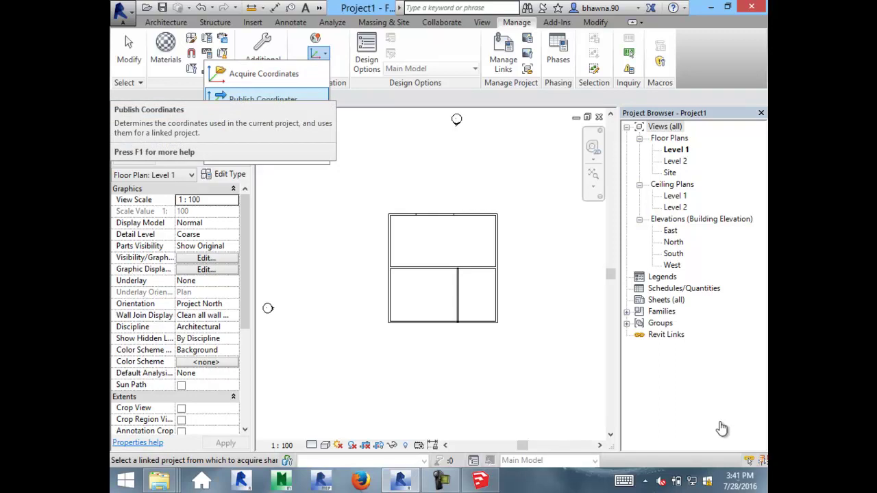
key(Escape)
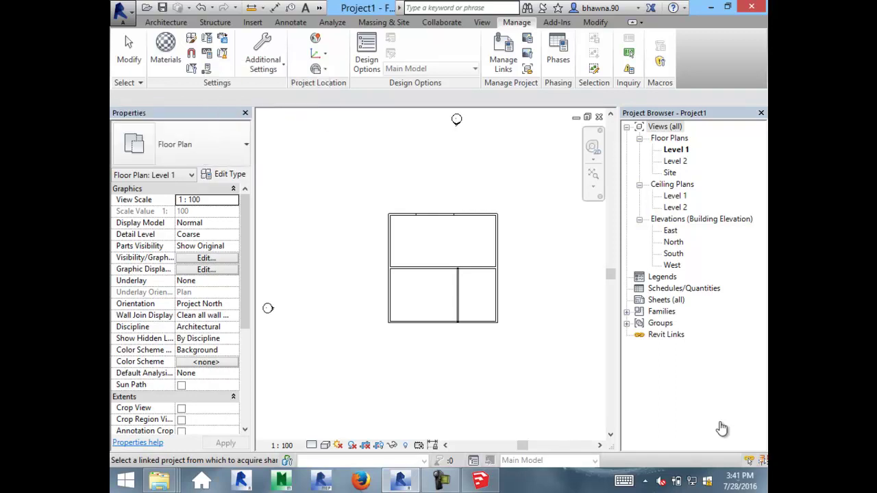
key(Up)
key(Return)
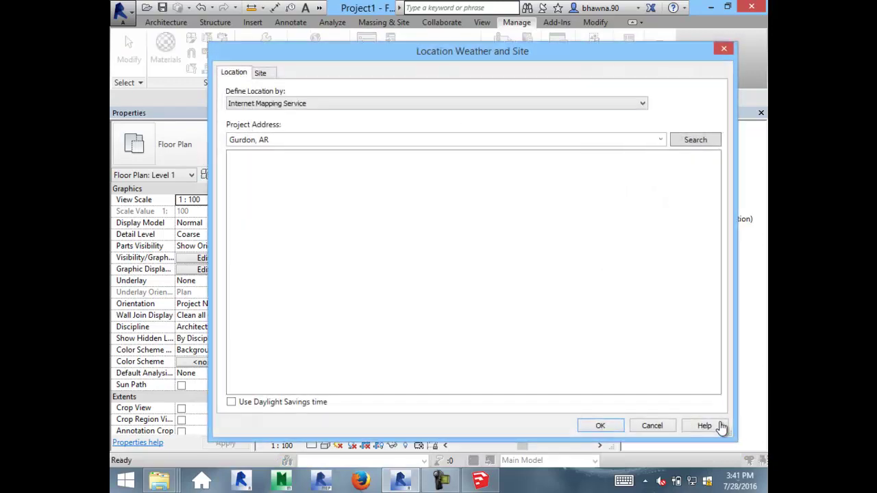
key(ctrl+Tab)
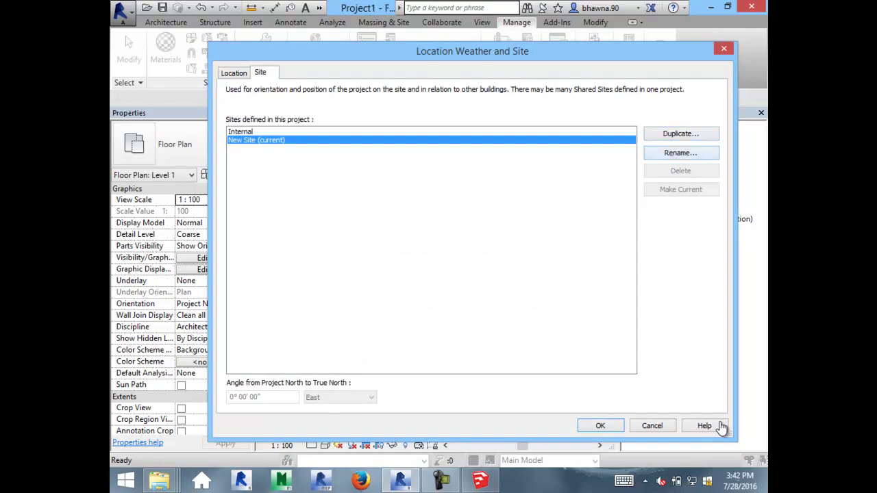
key(Up)
key(Delete)
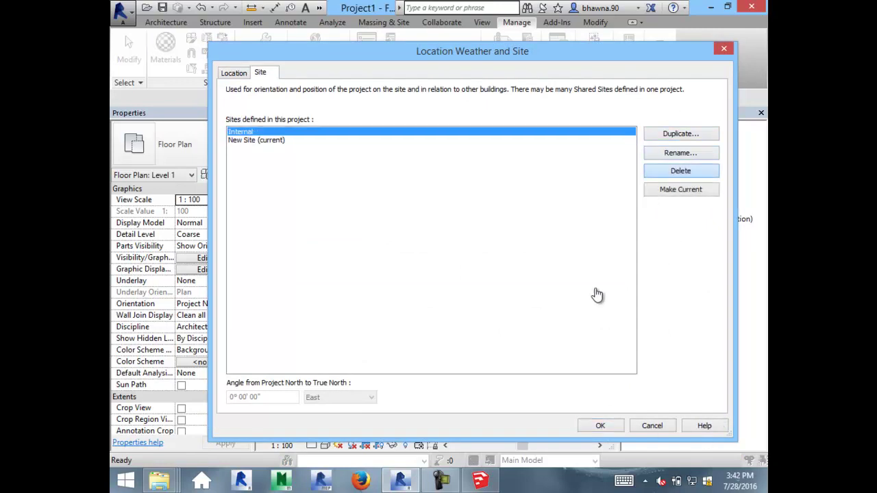
key(Return)
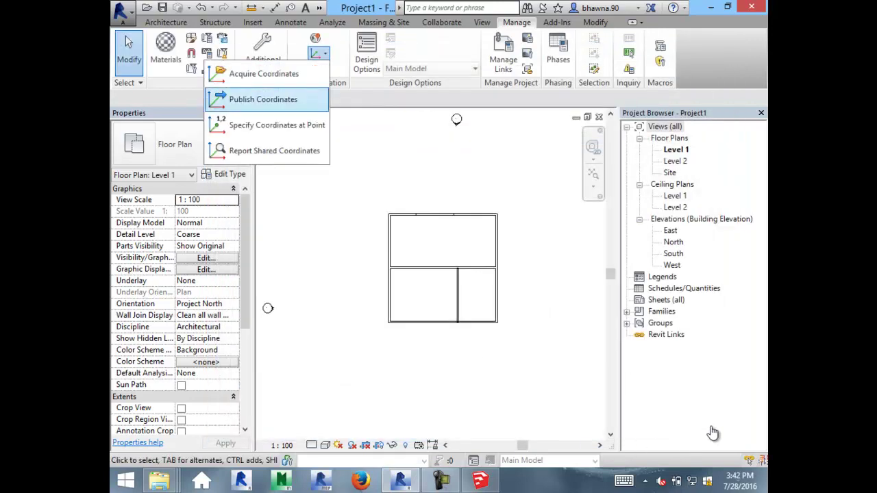
Step: Start Publish Coordinates, then switch to Report Shared Coordinates instead
click(263, 99)
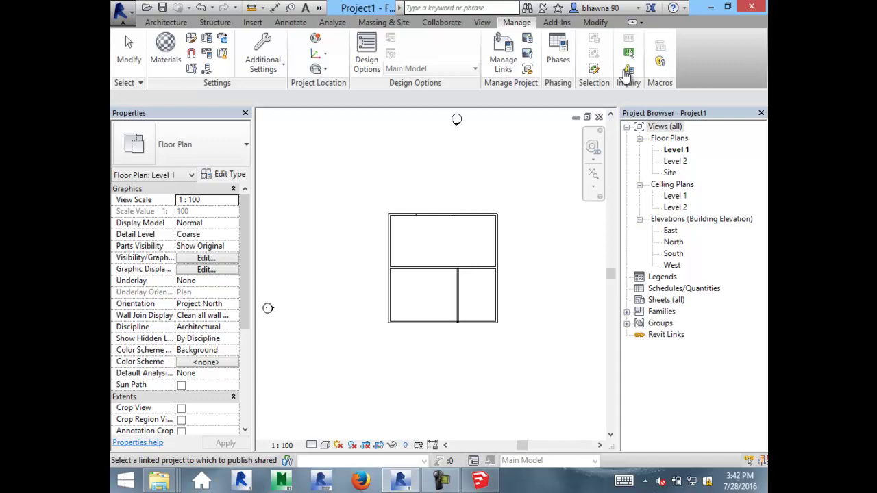
click(318, 54)
key(Down)
key(Down)
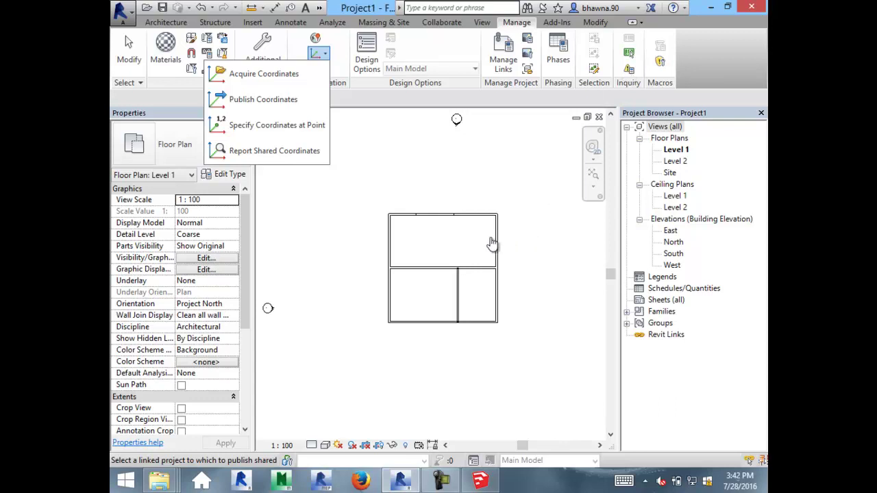
key(Down)
key(Down)
key(Return)
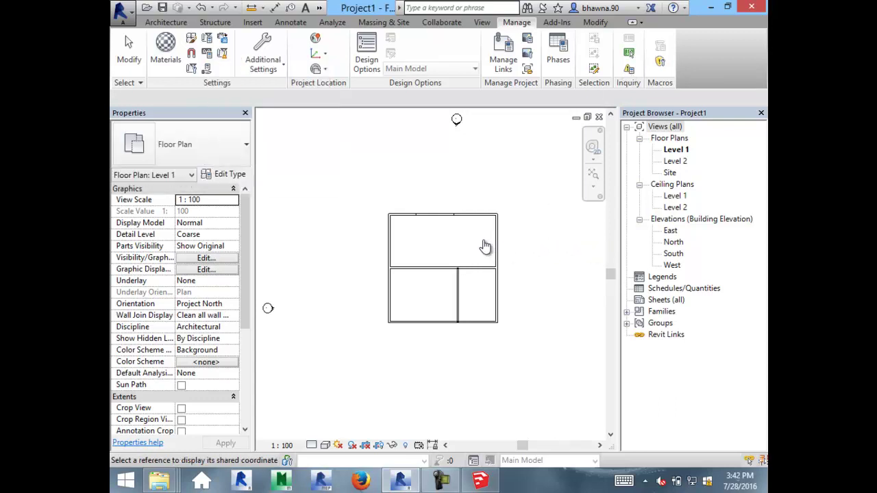
Step: Set the picked Generic - 200mm wall corner to North/South 0 and East/West 0, then zoom to fit
scroll(551, 289, up, 5)
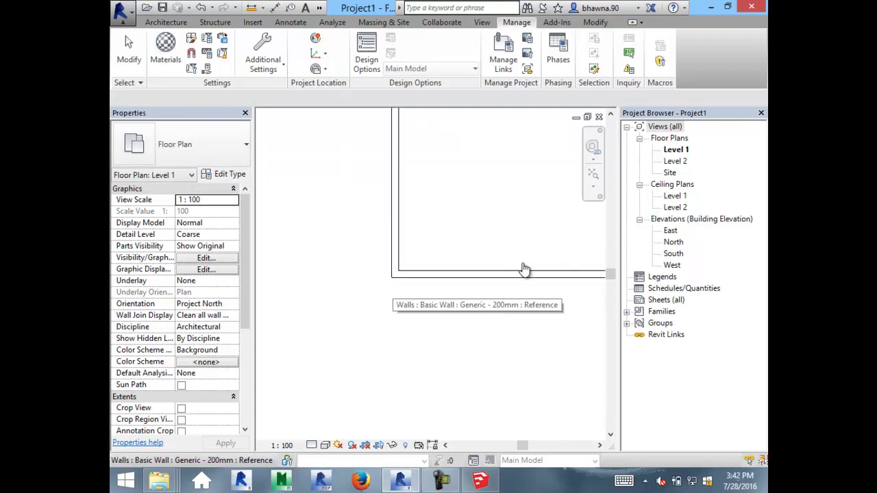
click(491, 307)
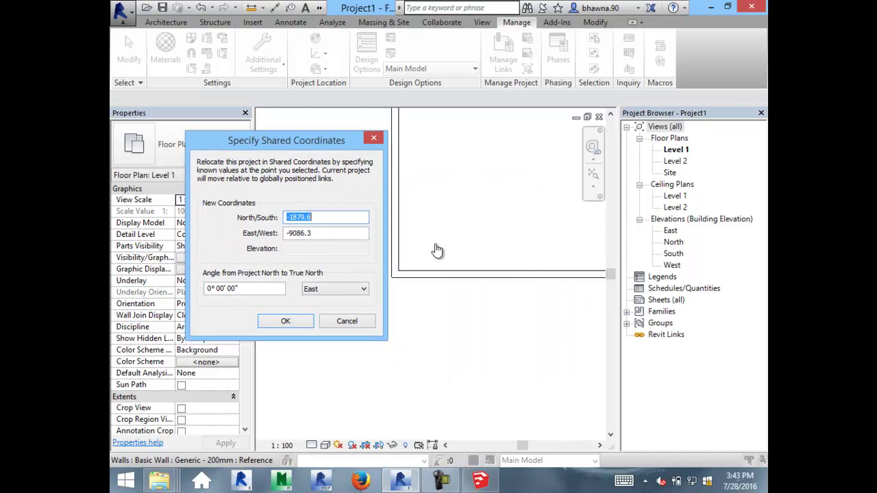
key(Tab)
text(0)
key(Return)
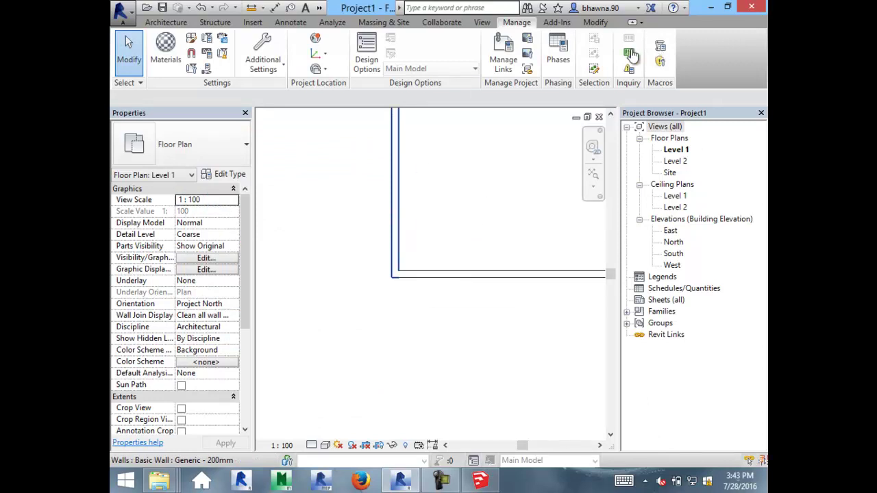
key(z)
key(f)
scroll(456, 182, up, 1)
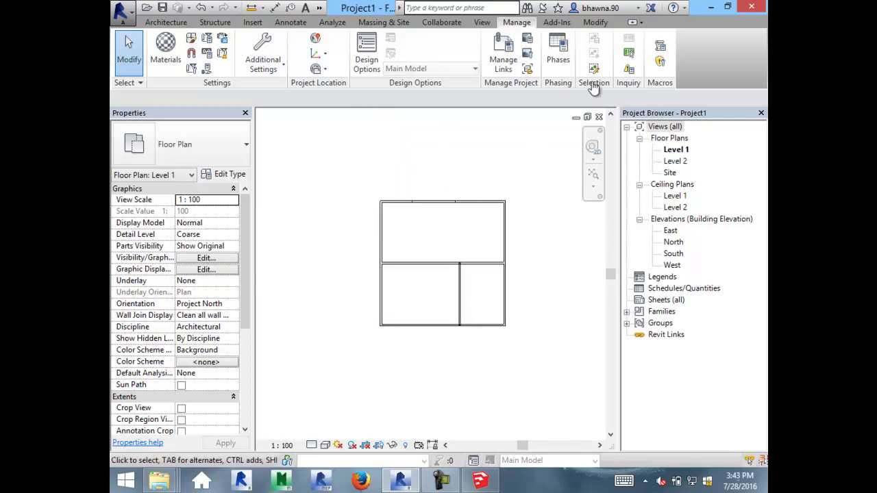
Step: Cancel Specify Coordinates and report a picked wall's shared coordinates: N/S 0.0, E/W 14500.0
key(alt+m)
key(Return)
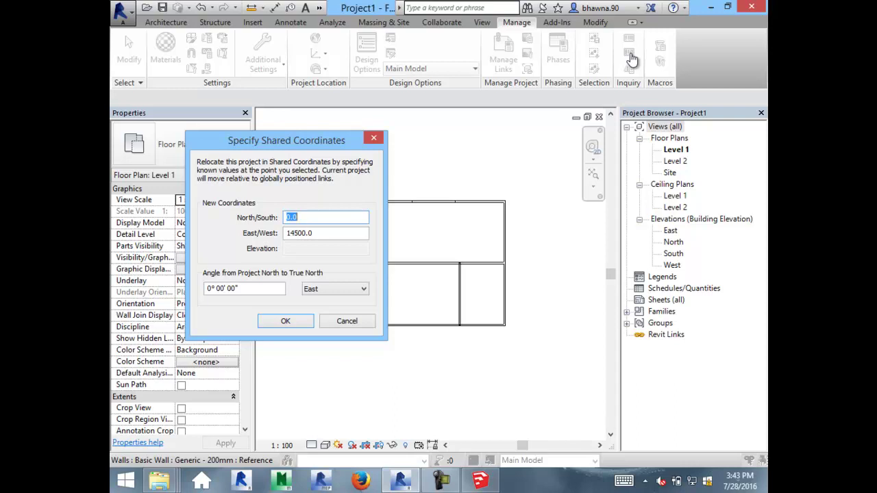
key(Escape)
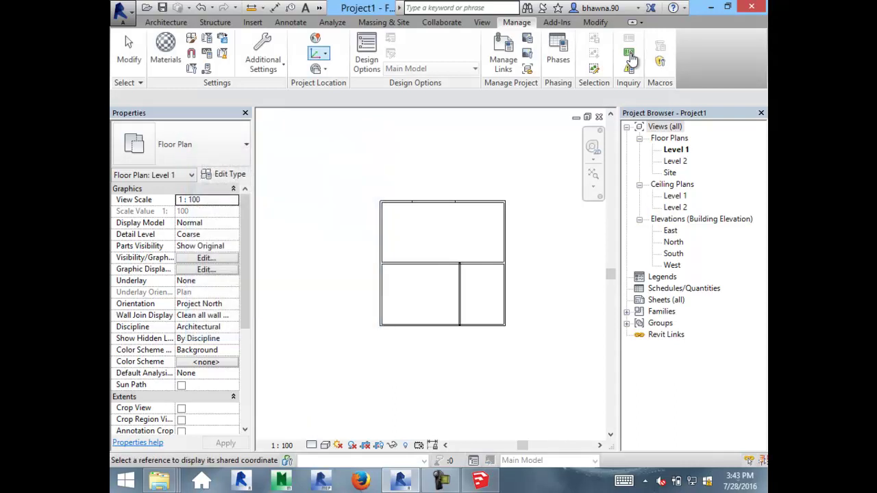
click(318, 53)
key(Return)
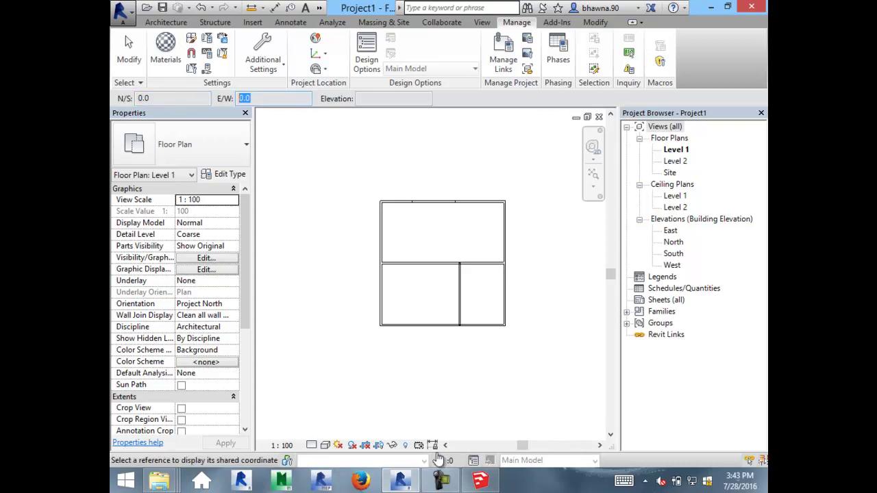
click(444, 216)
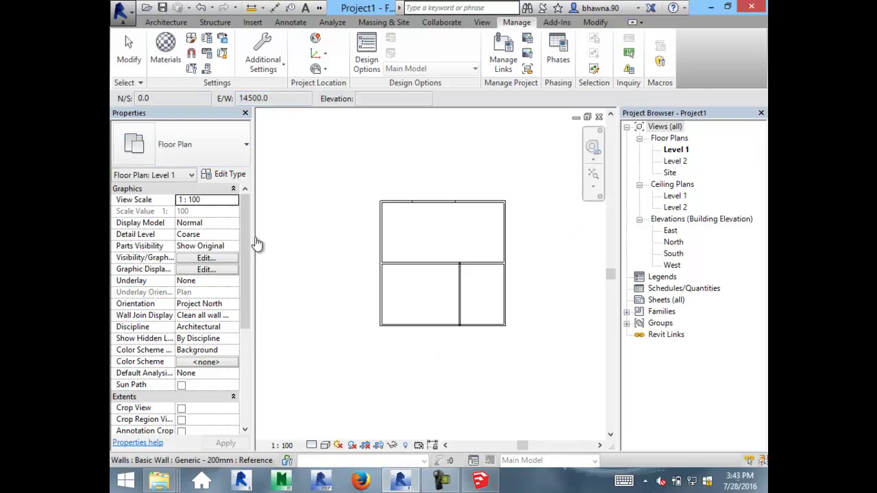
Step: Check another wall's coordinates, then relocate the project 18000 mm from the building's bottom-left corner
click(381, 133)
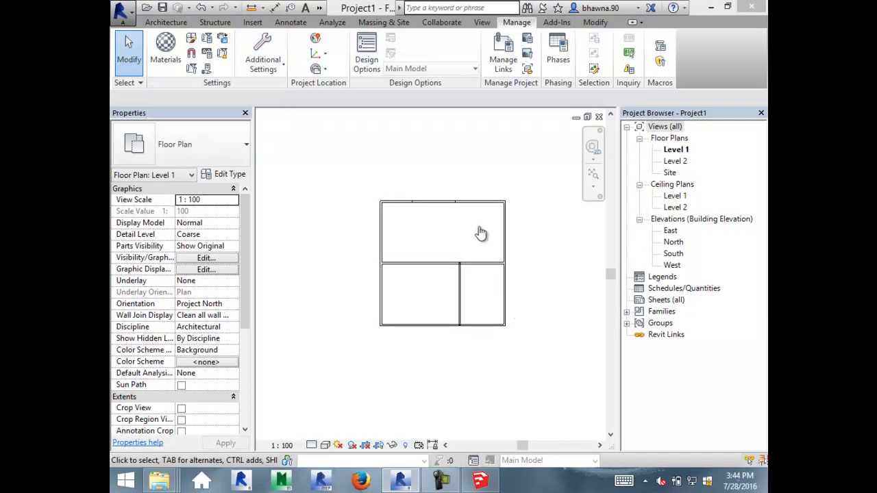
click(318, 68)
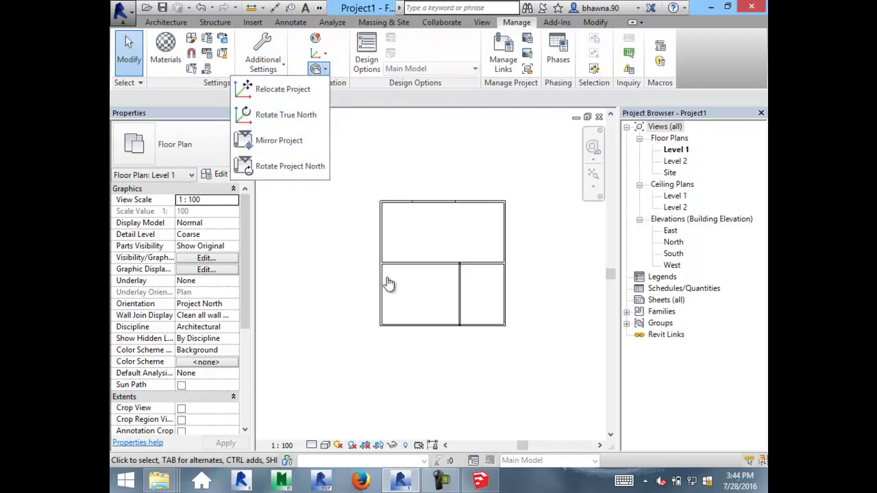
key(Down)
key(Return)
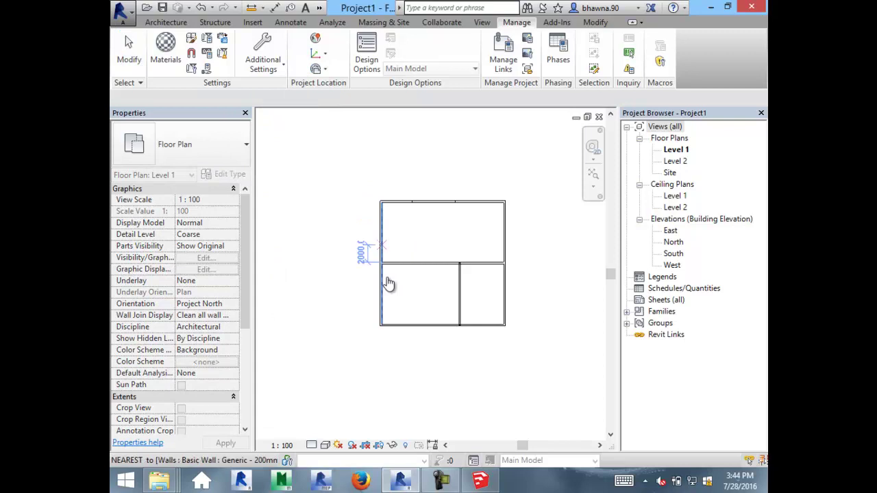
click(381, 324)
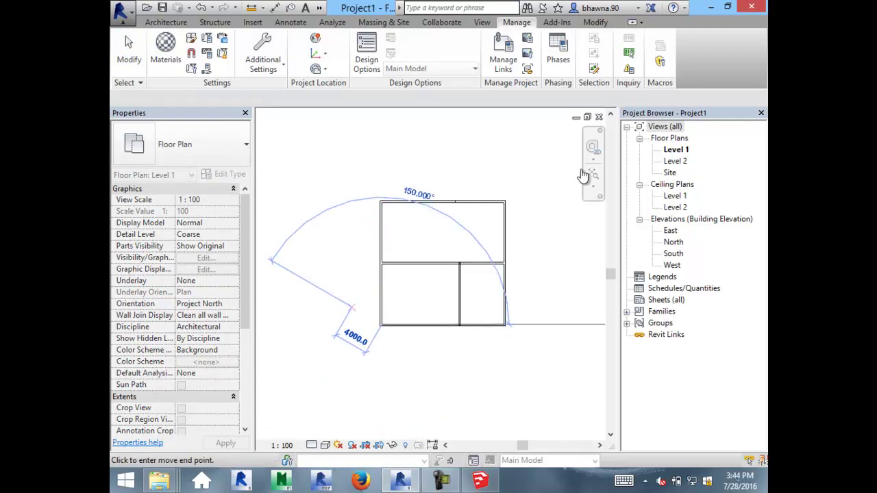
text(18000)
key(Return)
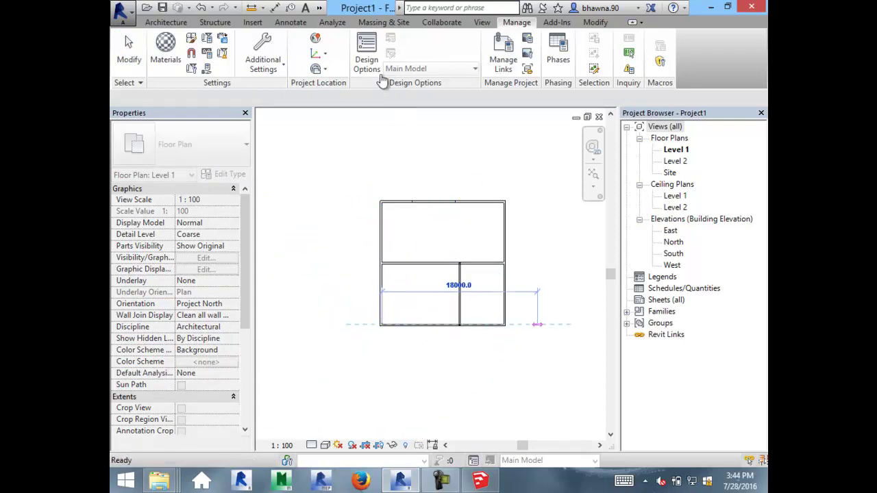
key(z)
key(f)
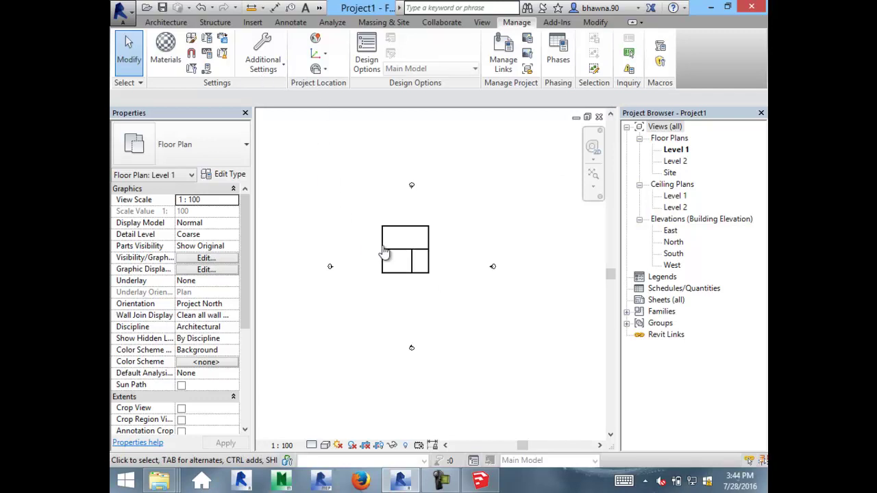
Step: Dismiss the Position menu and delete the selected building walls
click(319, 68)
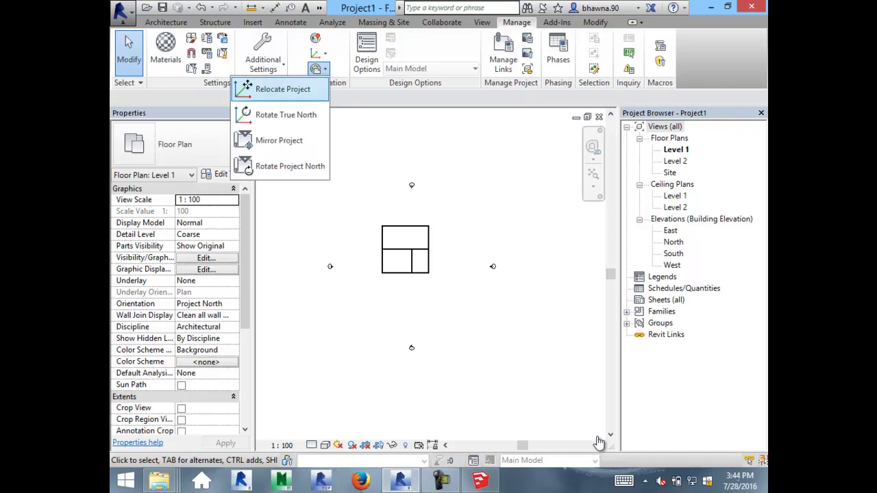
key(Down)
key(Down)
key(Escape)
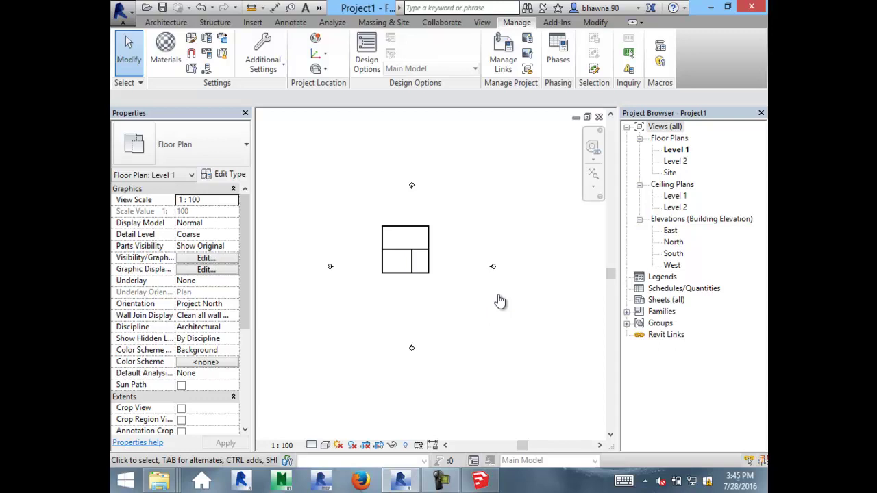
key(Delete)
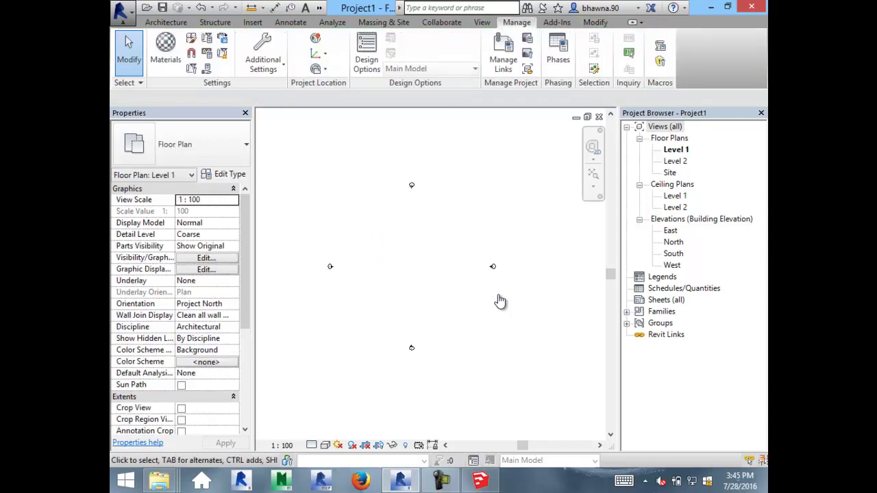
Step: Set the Level 1 plan Orientation to True North and start Rotate True North
click(206, 303)
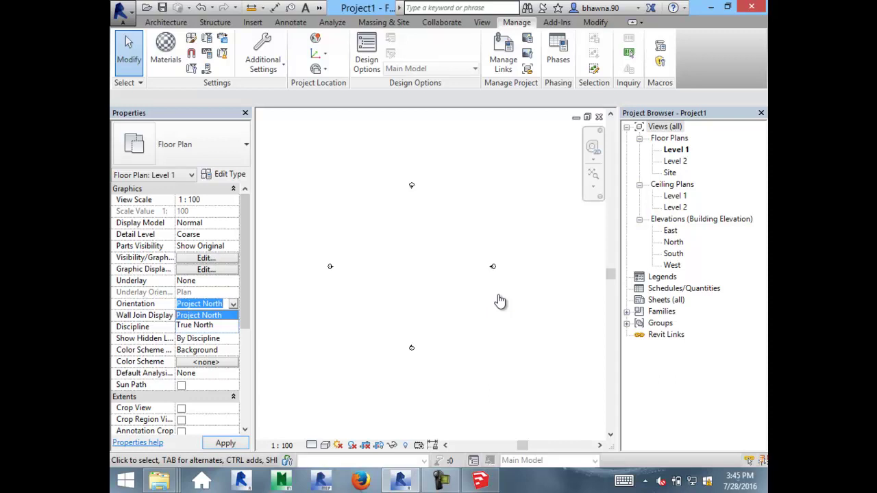
click(206, 315)
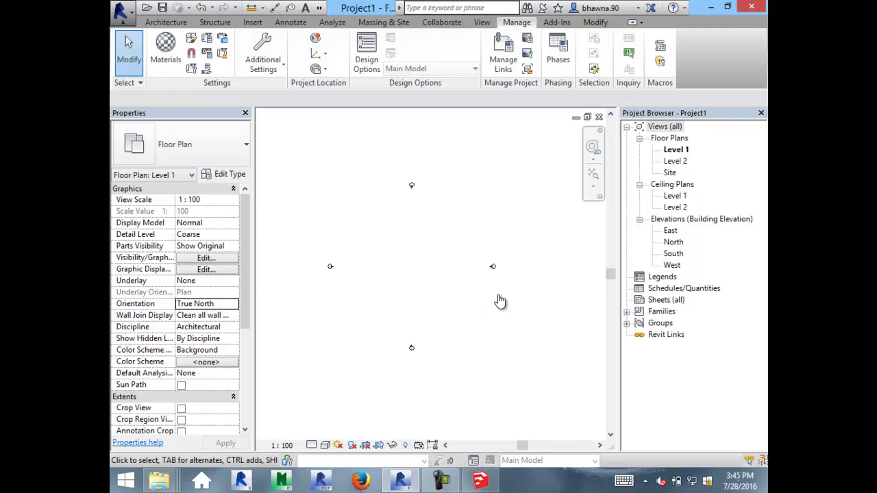
click(317, 53)
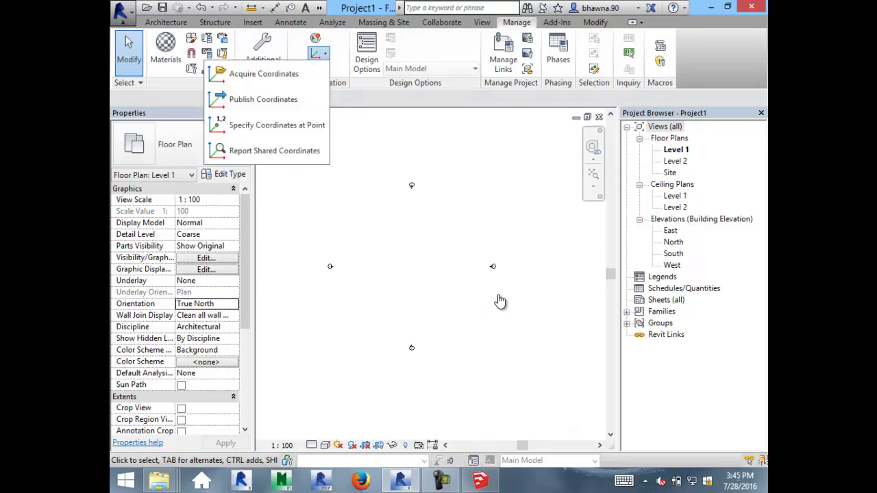
click(319, 69)
click(319, 69)
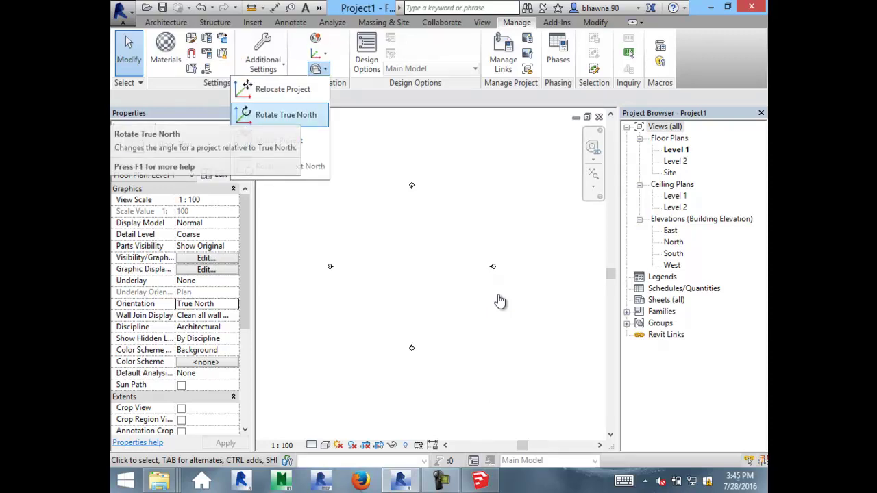
click(286, 114)
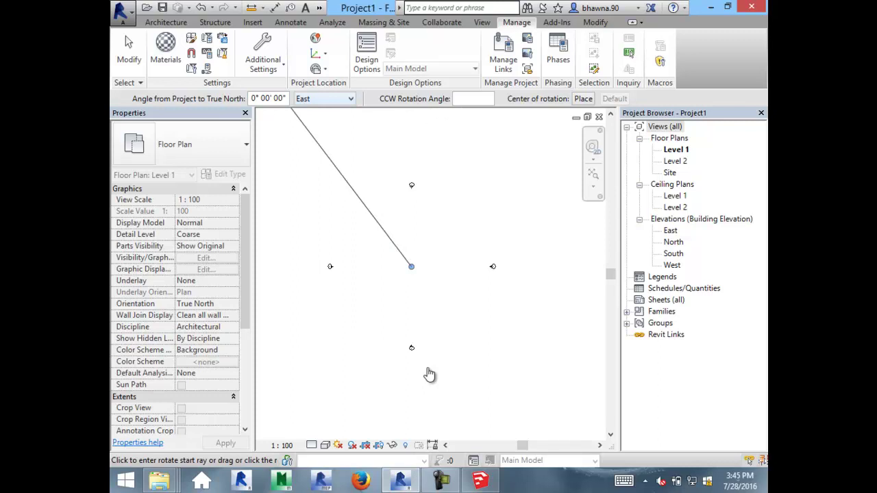
Step: Enter 10° as the Angle from Project to True North
click(429, 374)
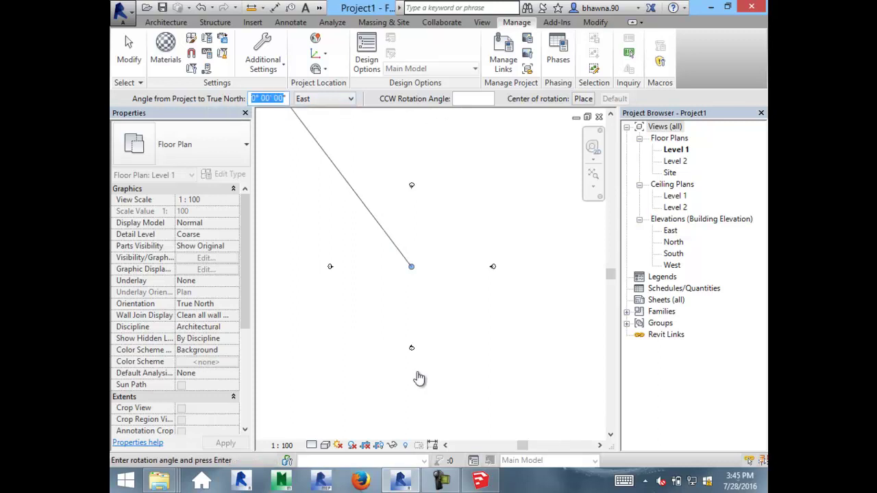
text(10)
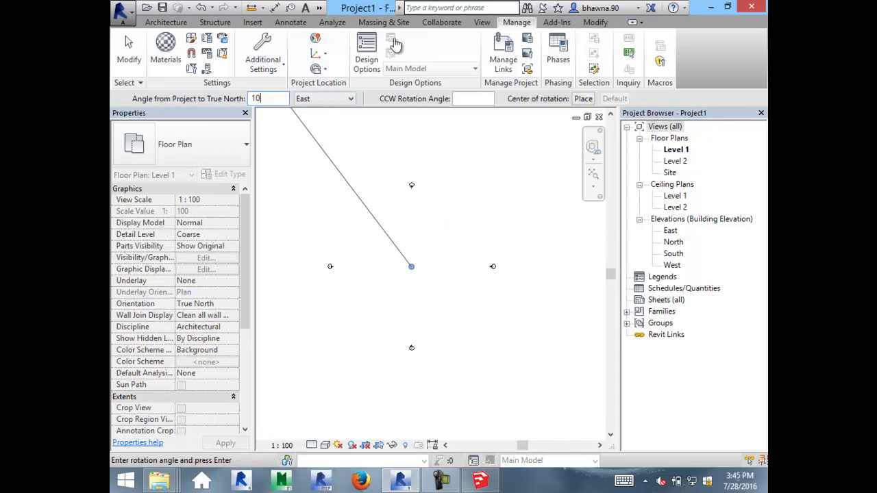
key(Return)
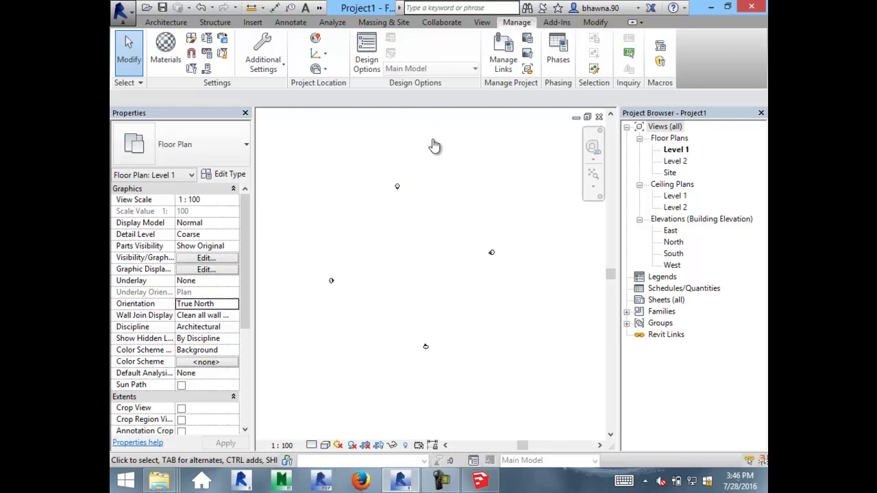
Step: Dismiss the save reminder, draw a 13000 × 7200 rectangle of Generic 200mm walls, then open the North elevation
click(693, 484)
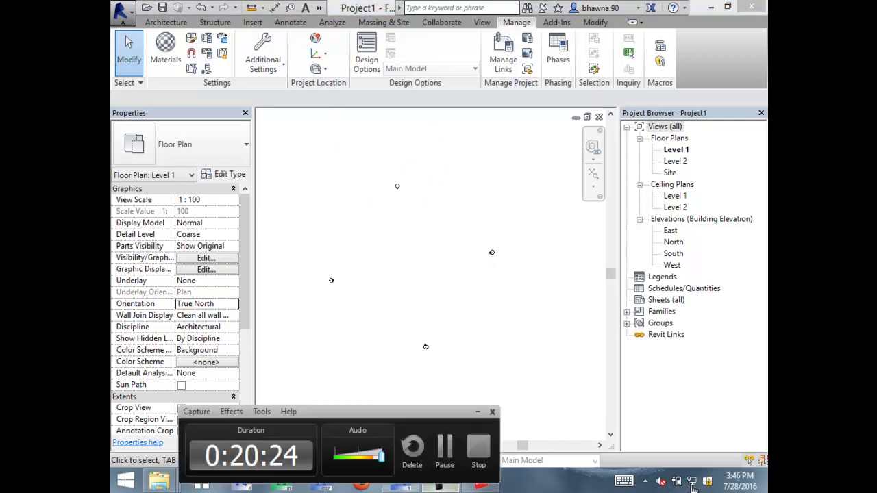
click(692, 484)
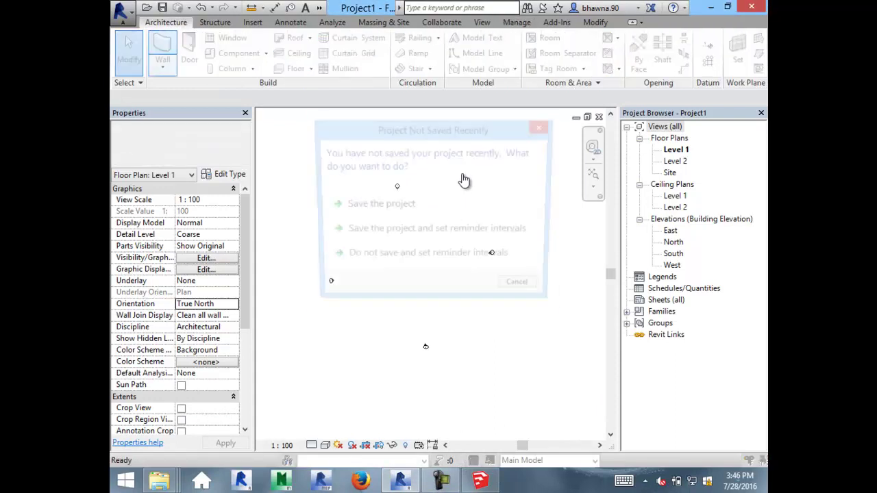
key(Escape)
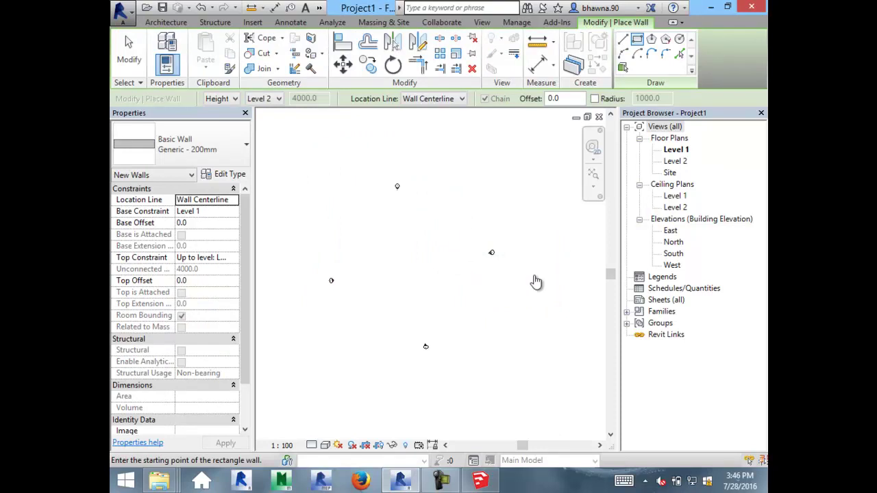
click(443, 286)
click(404, 217)
scroll(460, 216, up, 3)
click(458, 214)
scroll(458, 214, down, 2)
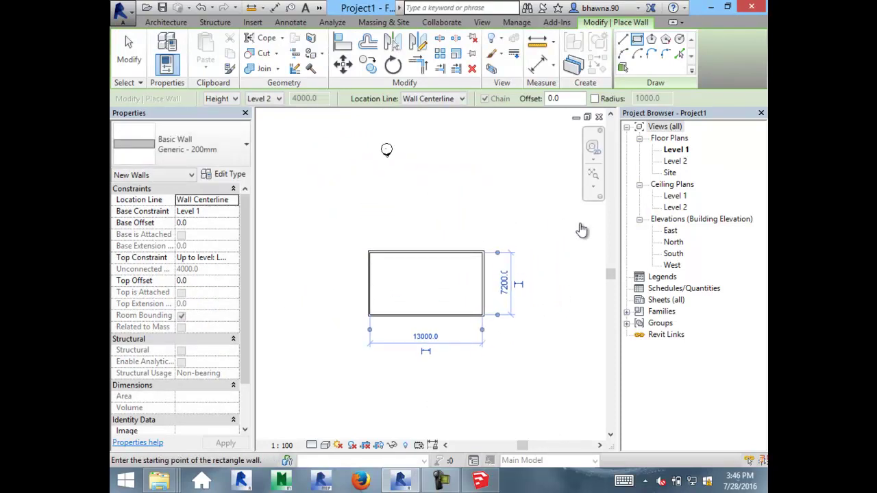
key(Escape)
key(Escape)
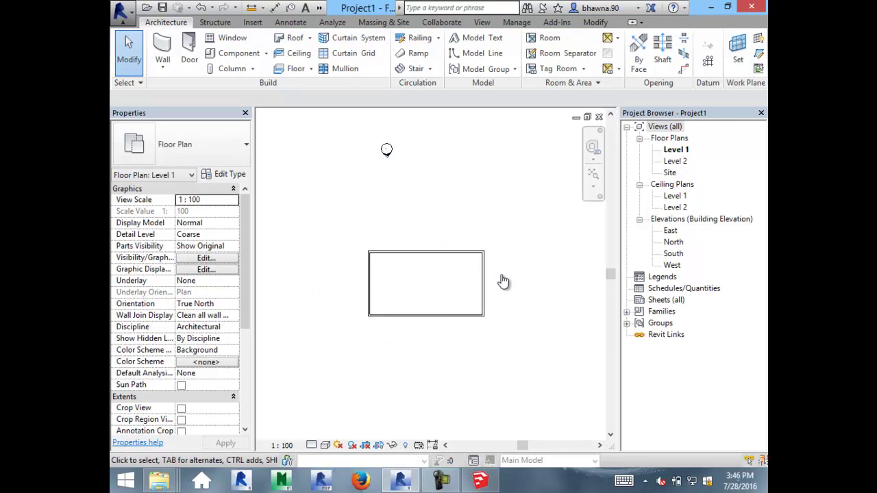
click(387, 149)
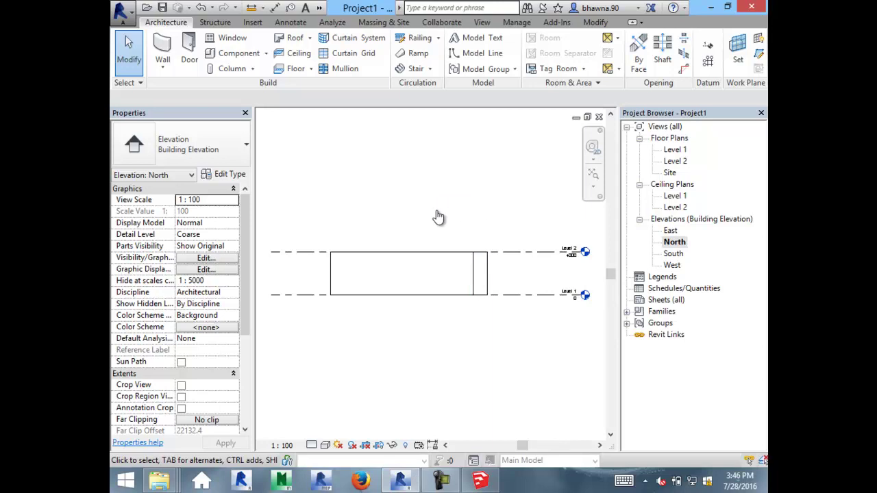
Step: Back on Level 1, switch the plan Orientation to Project North, then back to True North
key(ctrl+Tab)
scroll(370, 178, down, 3)
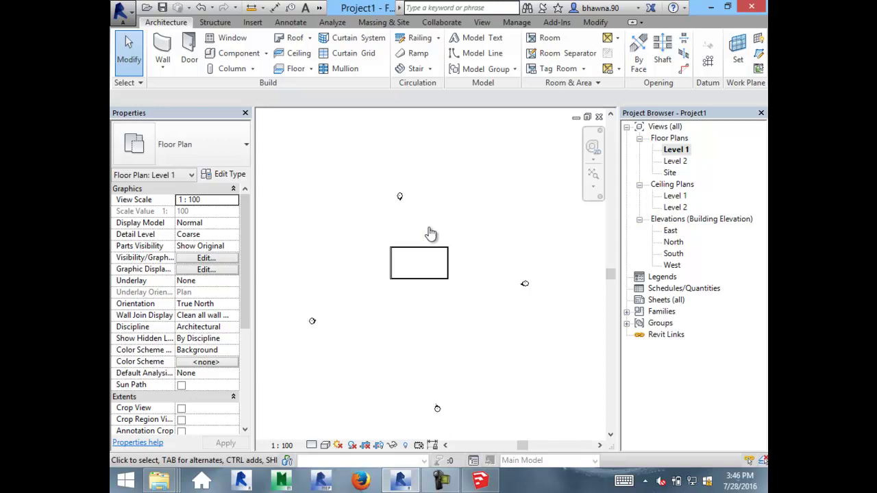
key(alt+Down)
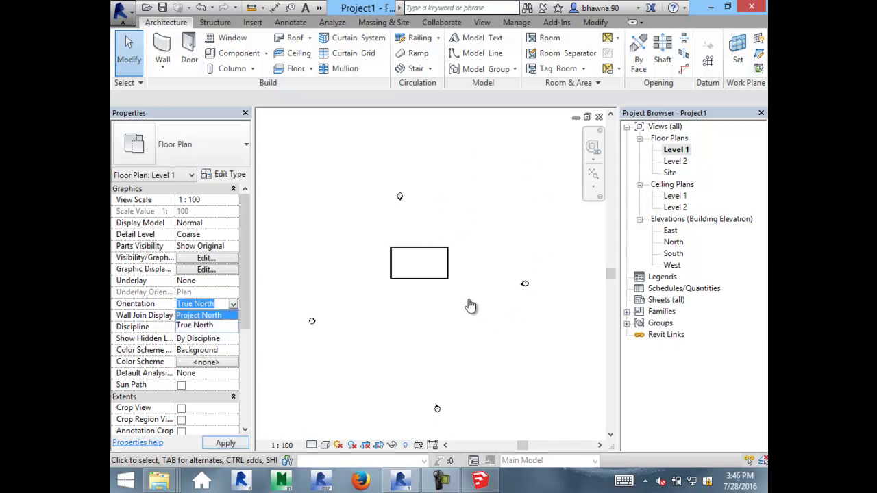
key(Up)
key(Return)
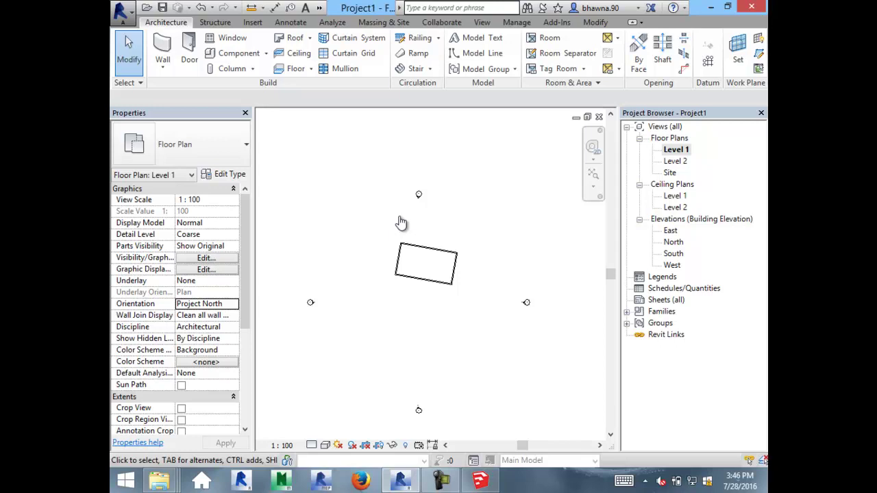
key(alt+Down)
key(Down)
key(Return)
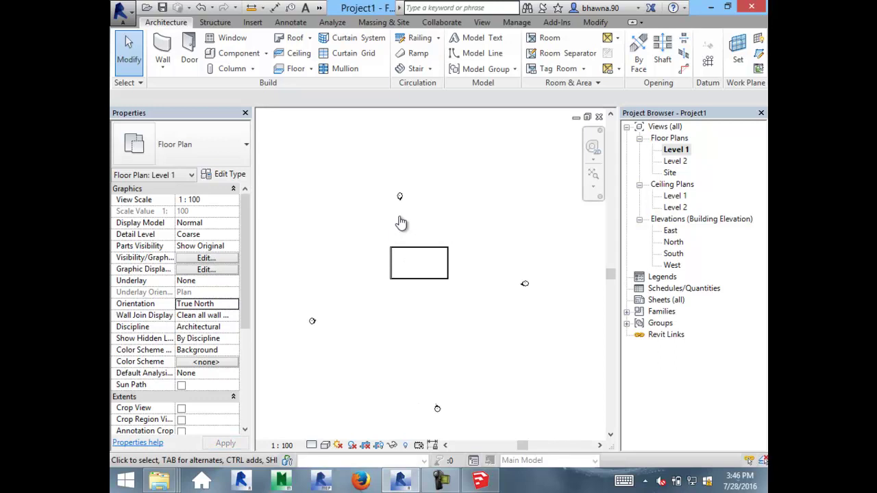
click(482, 21)
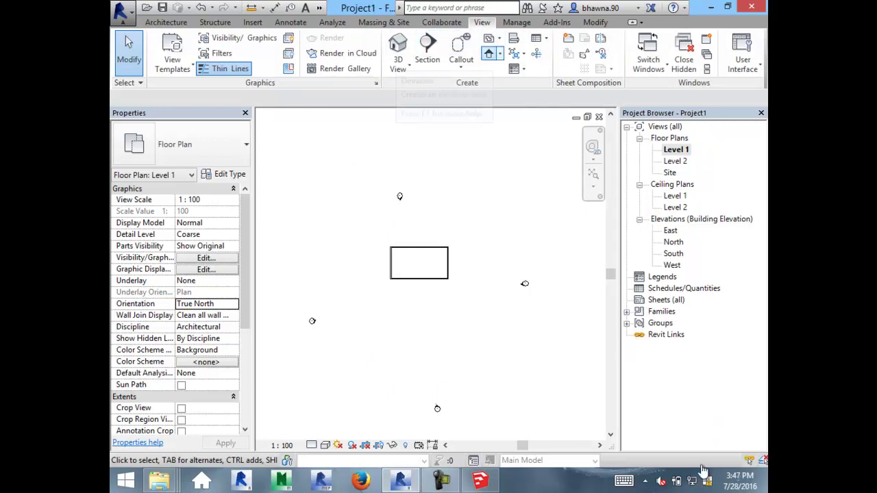
Step: Place a new elevation marker beside the wall rectangle on Level 1
click(500, 53)
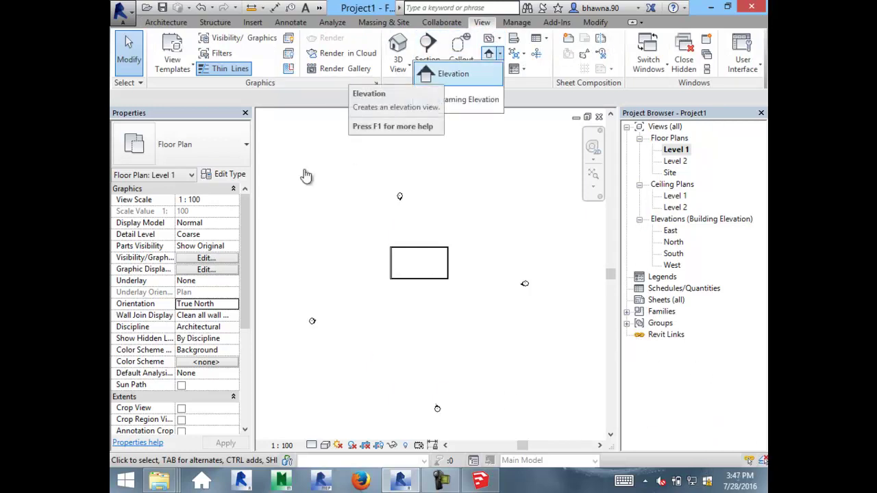
click(453, 73)
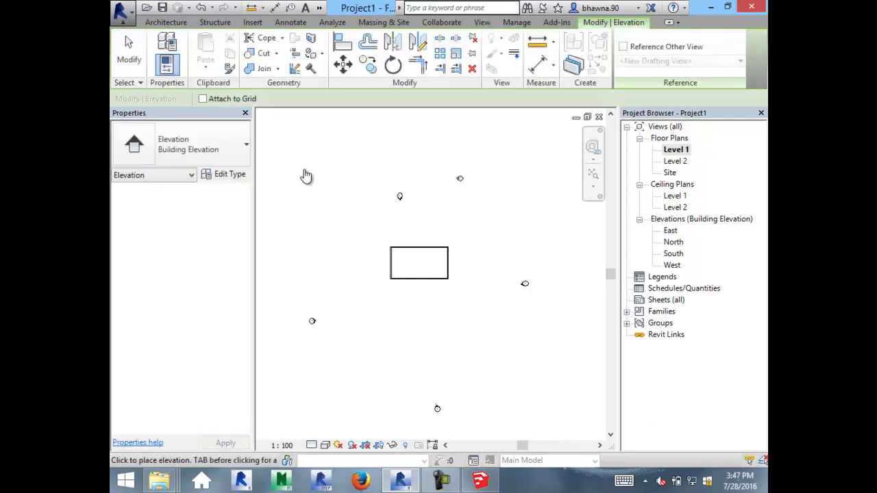
scroll(306, 176, up, 1)
scroll(306, 176, up, 1)
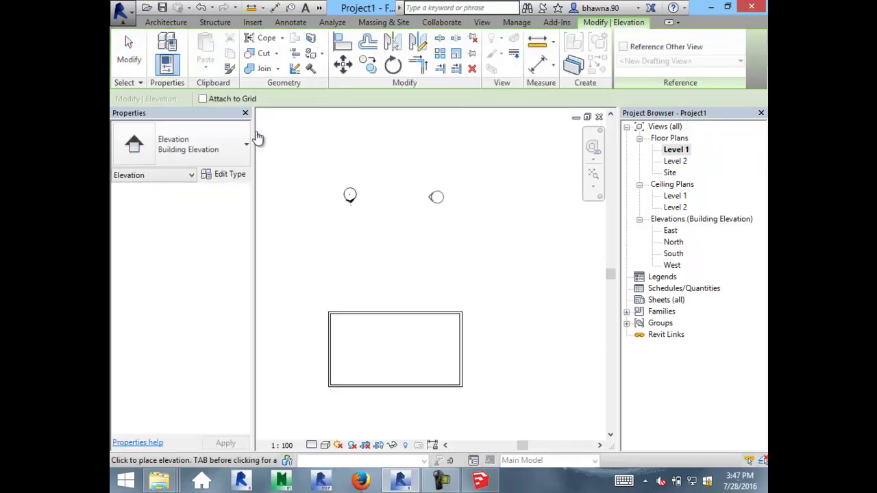
scroll(436, 170, down, 1)
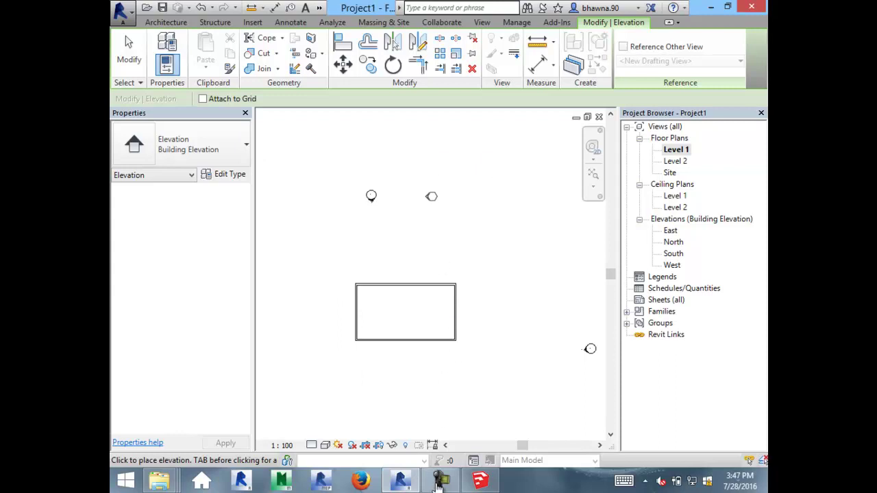
click(425, 198)
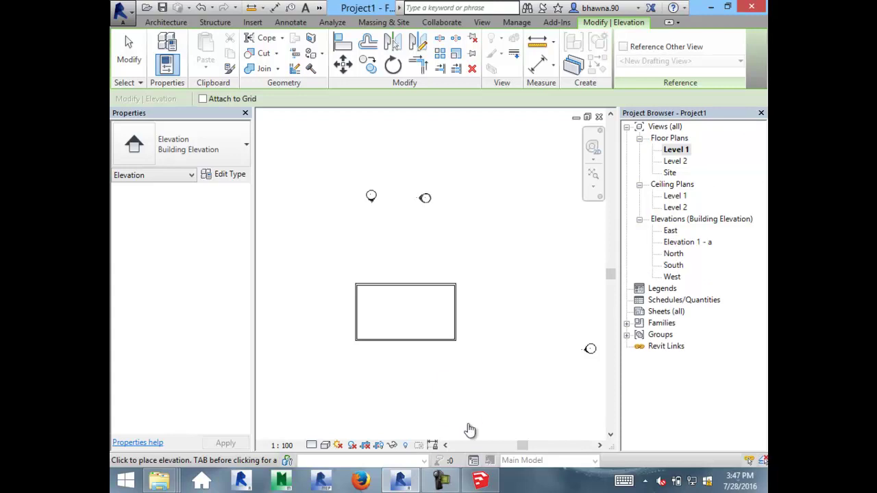
key(Escape)
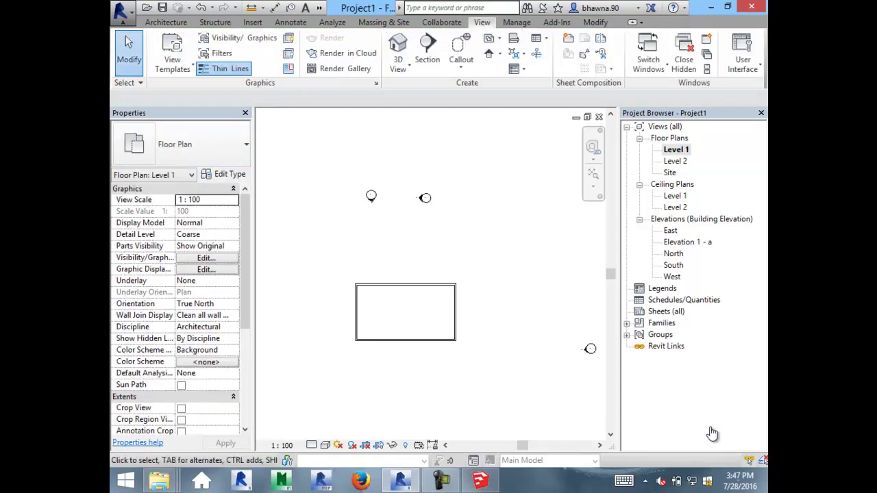
click(425, 198)
key(Escape)
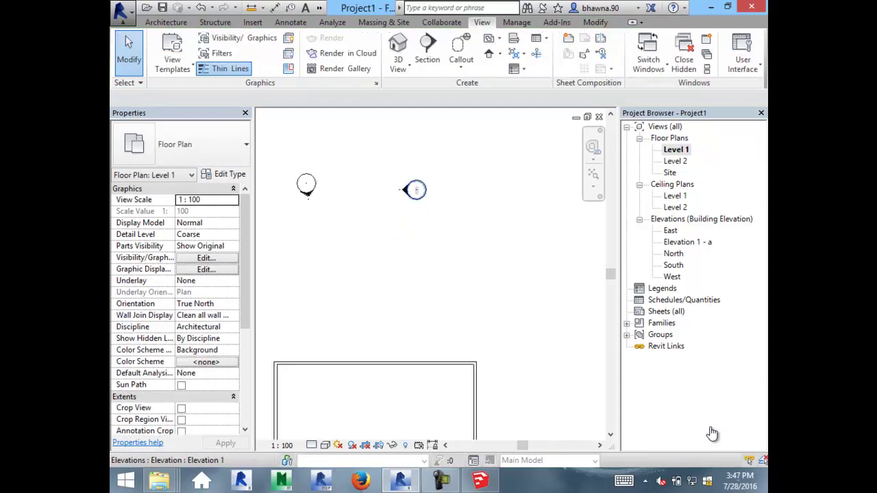
Step: Add the opposite-facing Elevation 1 - d, delete Elevation 1 - a, and zoom to fit
click(416, 190)
click(416, 214)
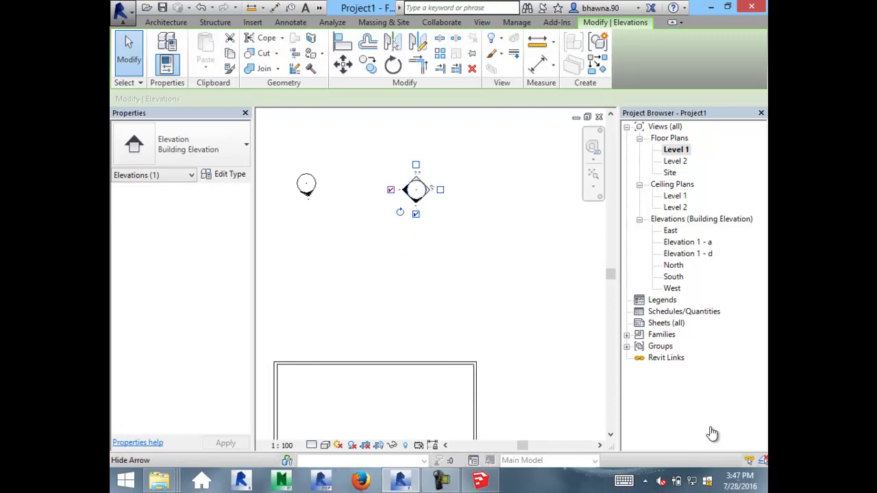
key(Delete)
key(Return)
key(z)
key(e)
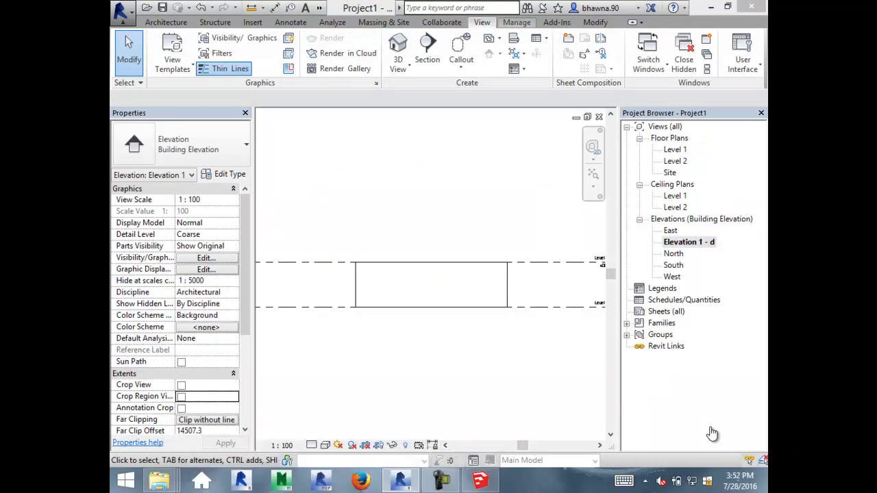
Step: Open the Fill Patterns settings from Manage > Additional Settings
key(Right)
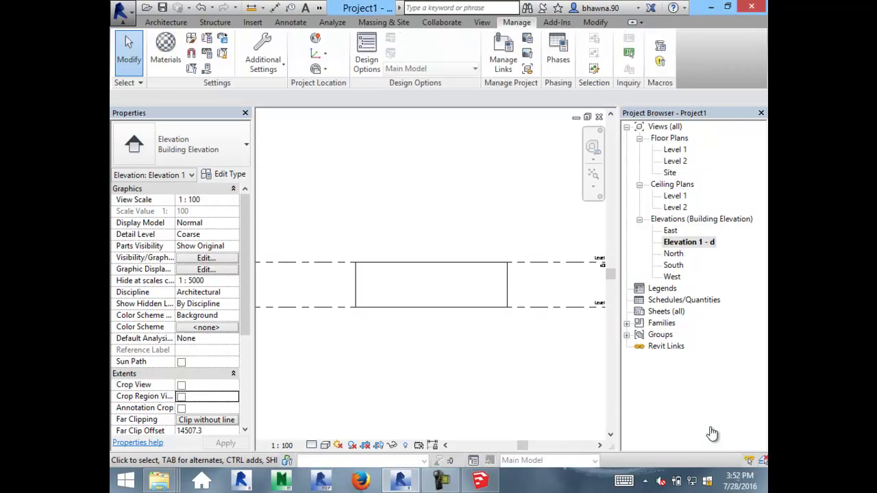
key(Tab)
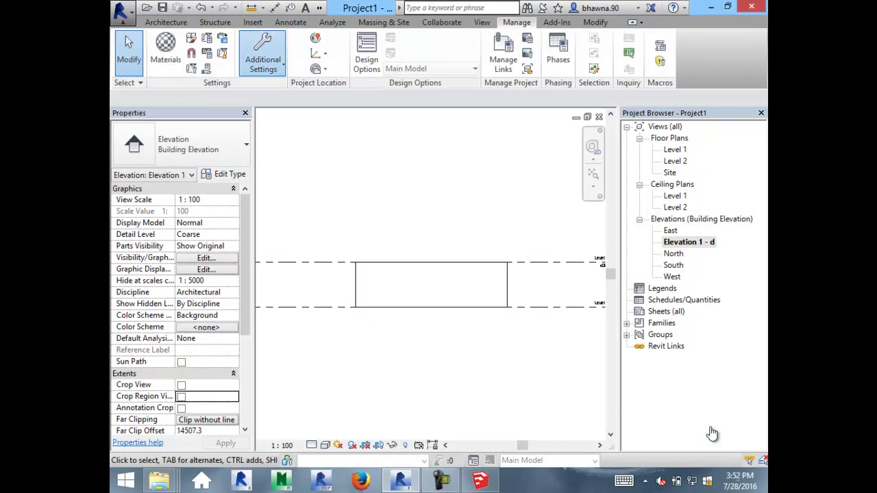
key(Return)
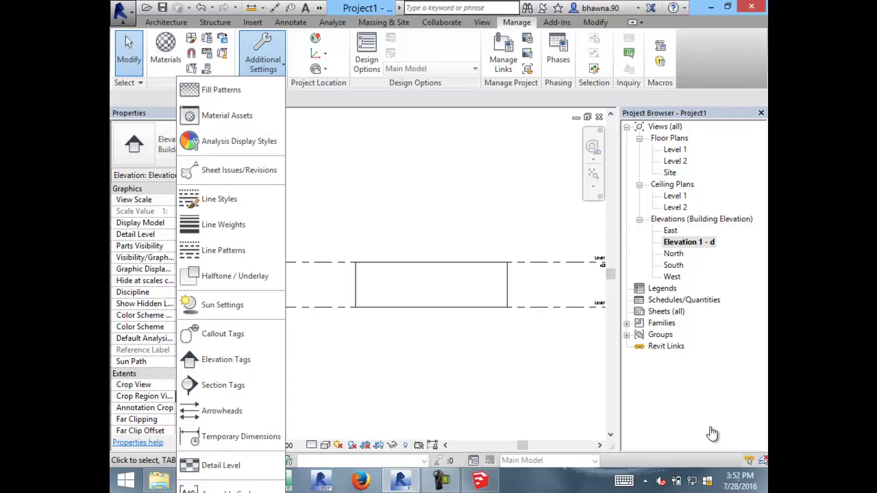
key(Down)
key(Down)
key(Down)
key(Down)
key(Down)
key(Down)
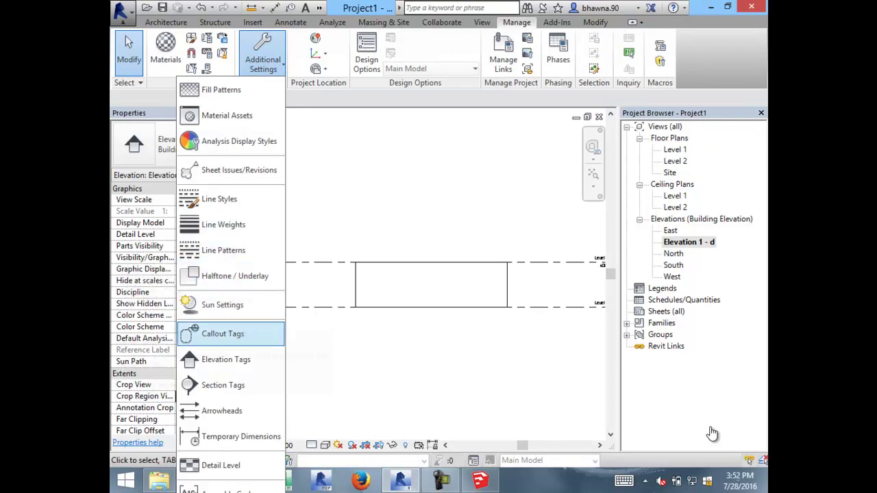
key(Down)
key(Down)
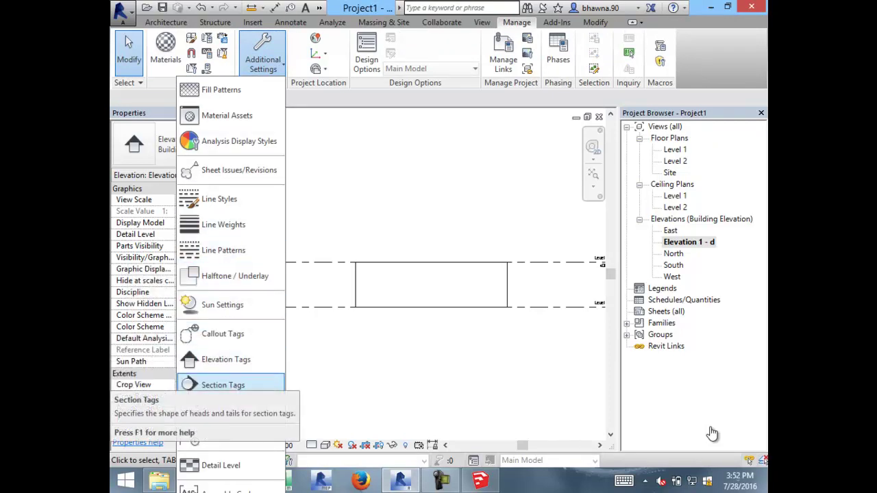
key(Down)
key(Down)
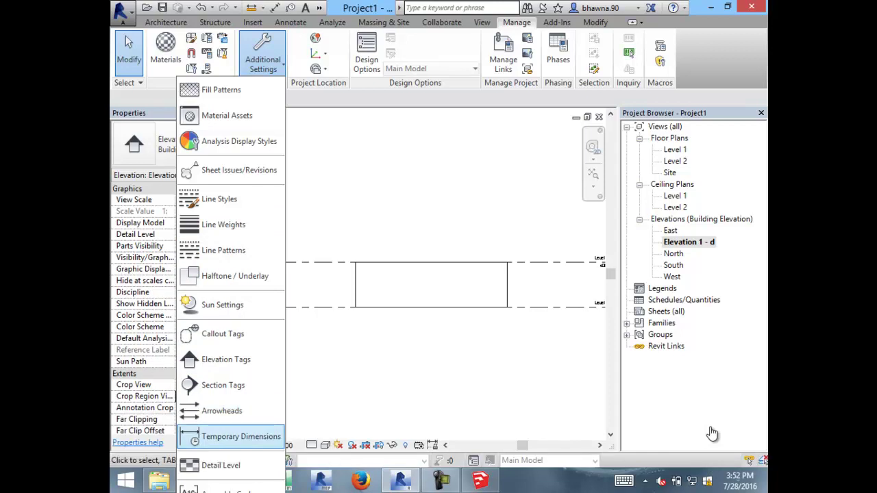
key(Down)
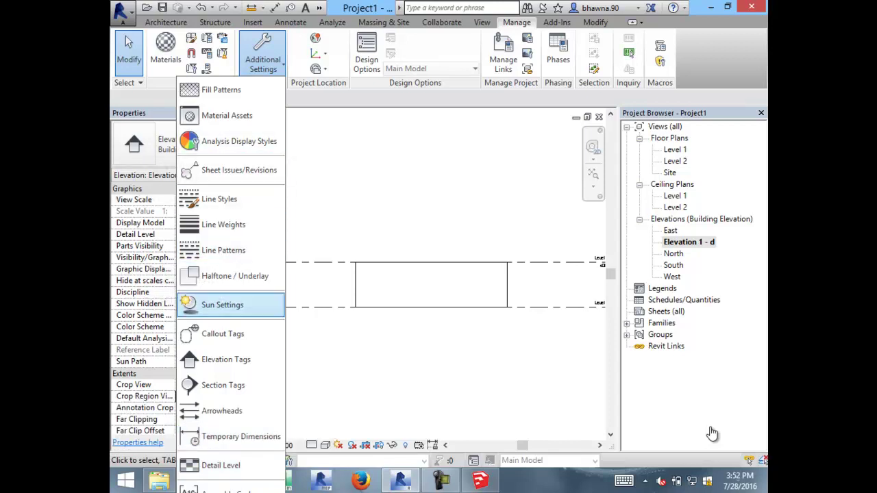
key(Up)
key(Return)
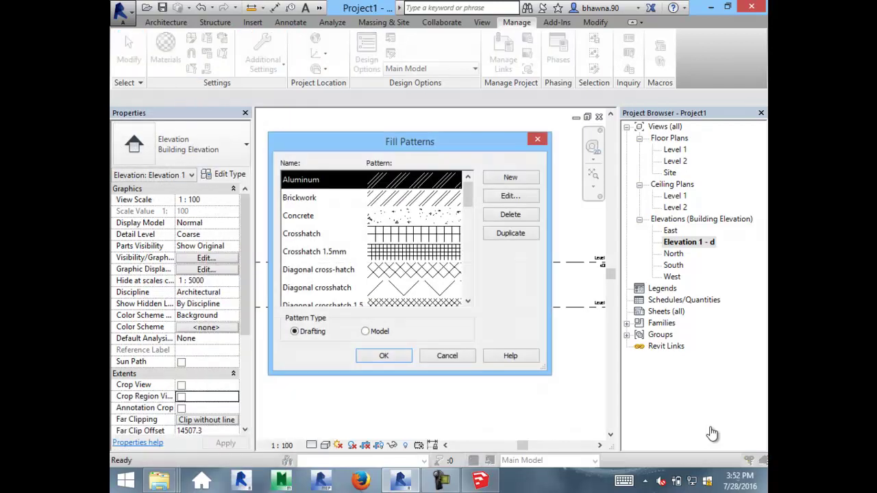
Step: Start a new fill pattern, toggle between Custom and Simple, then cancel it
key(Tab)
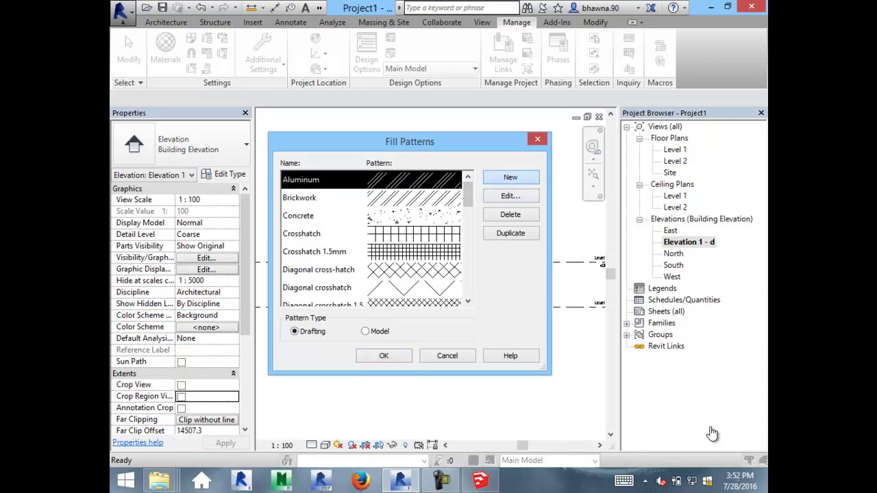
key(Return)
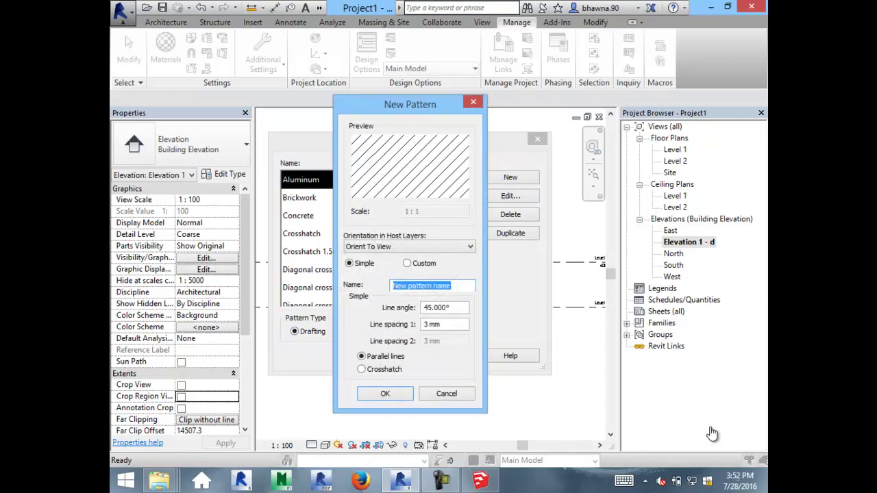
key(Escape)
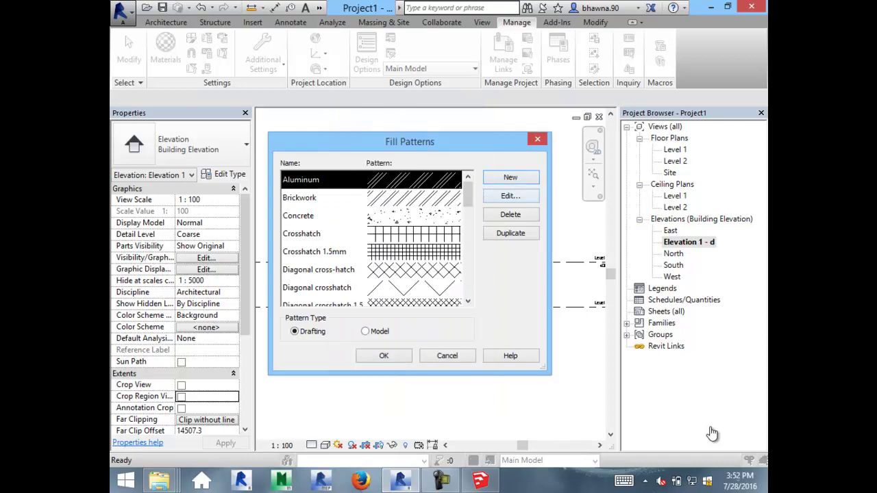
key(Return)
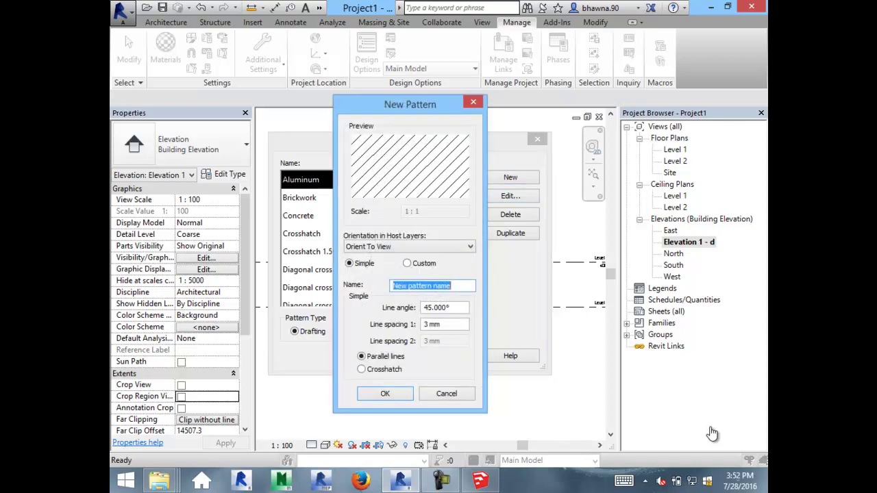
key(alt+c)
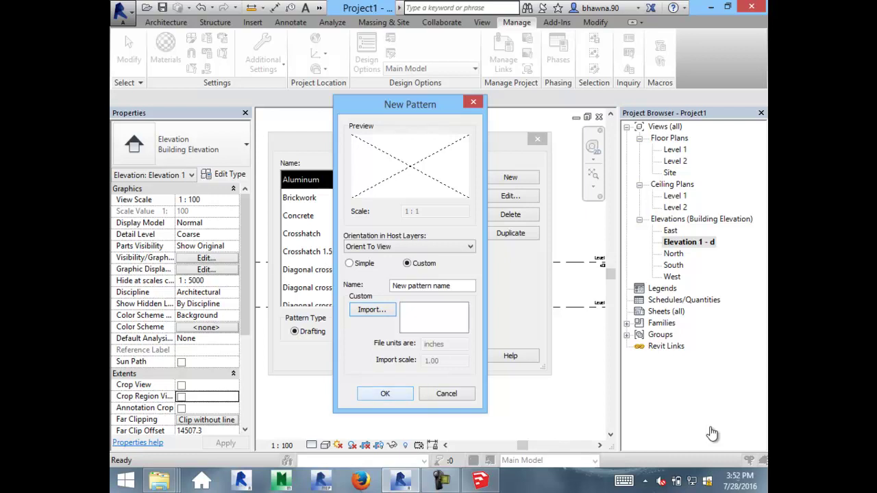
key(Return)
key(Return)
key(alt+s)
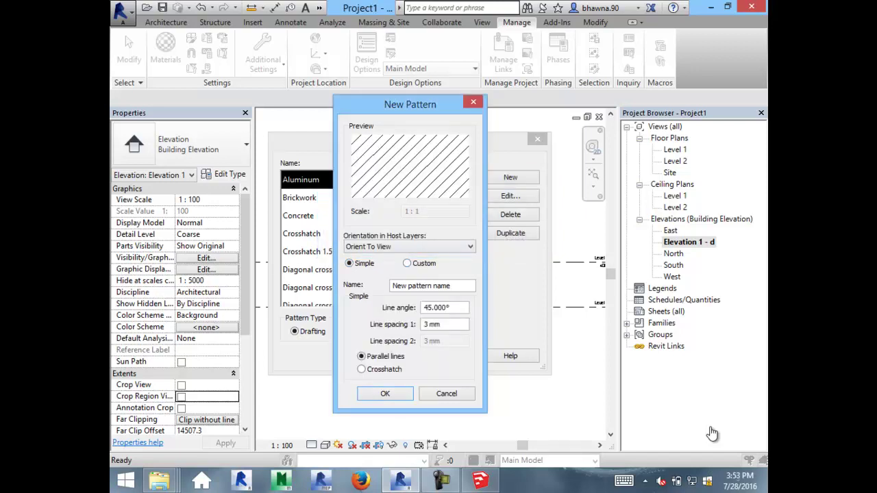
key(Escape)
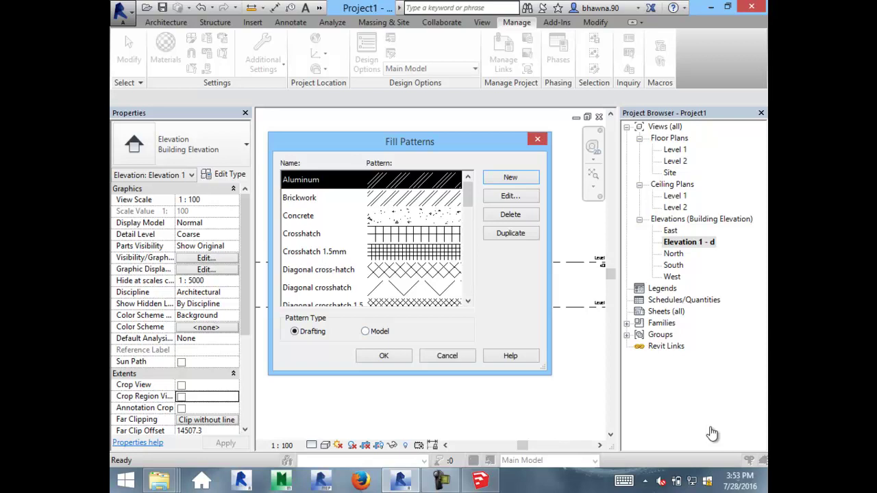
Step: Close Fill Patterns, review Sheet Issues/Revisions, and bring up Object Styles with OS
key(Escape)
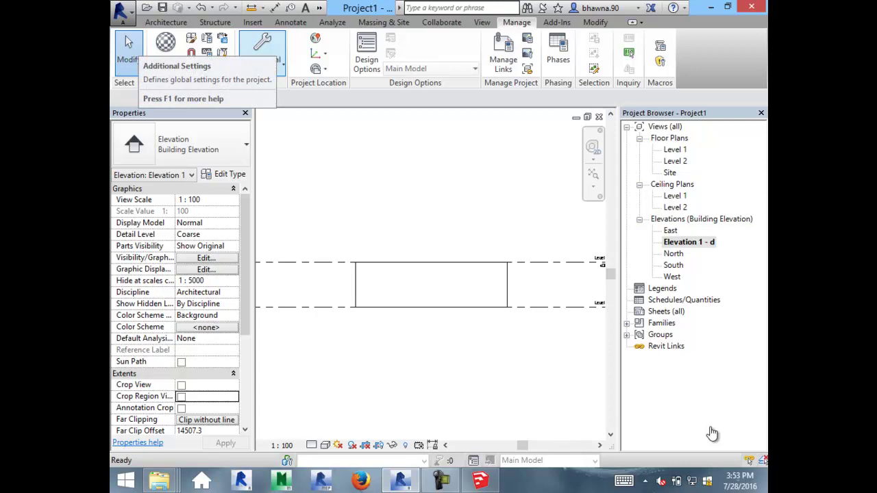
click(262, 63)
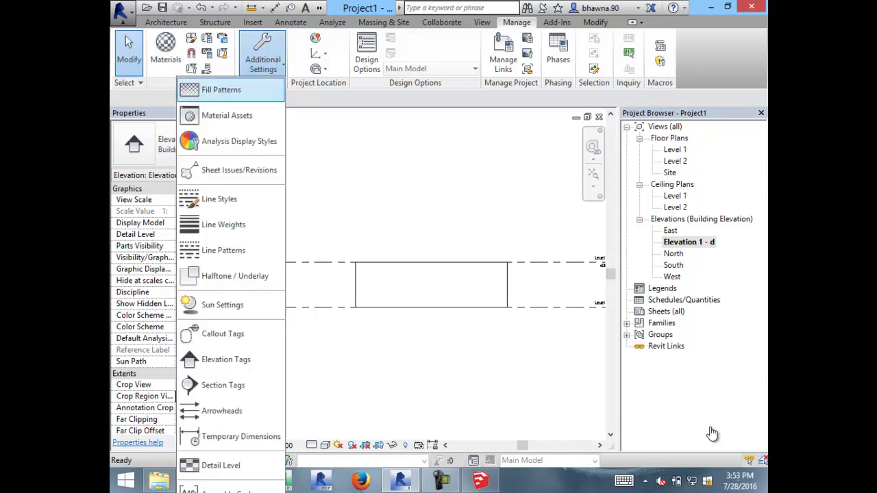
key(Escape)
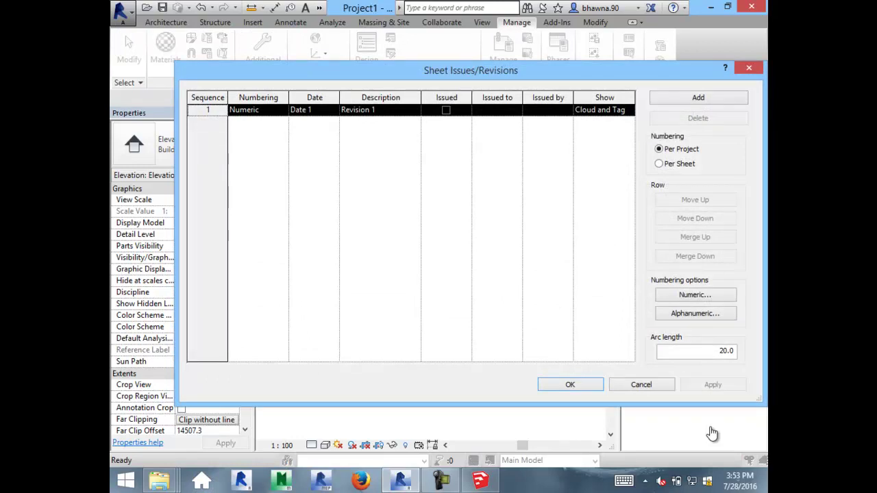
key(Escape)
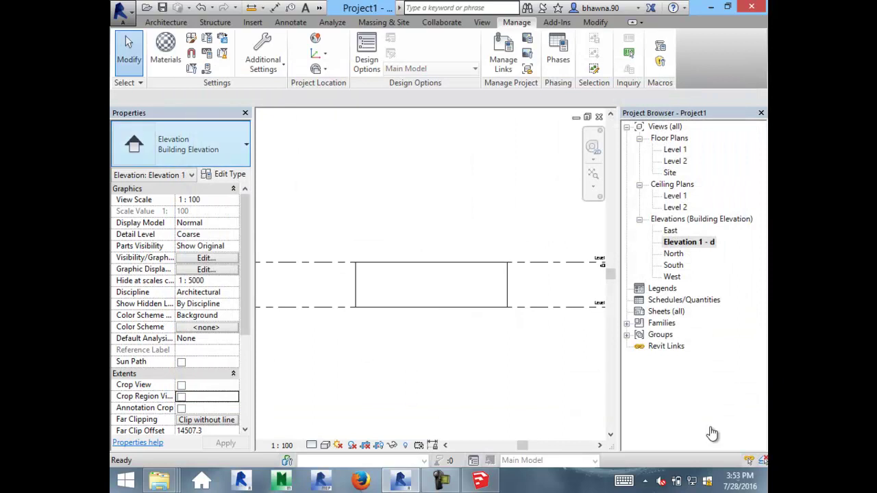
key(o)
key(s)
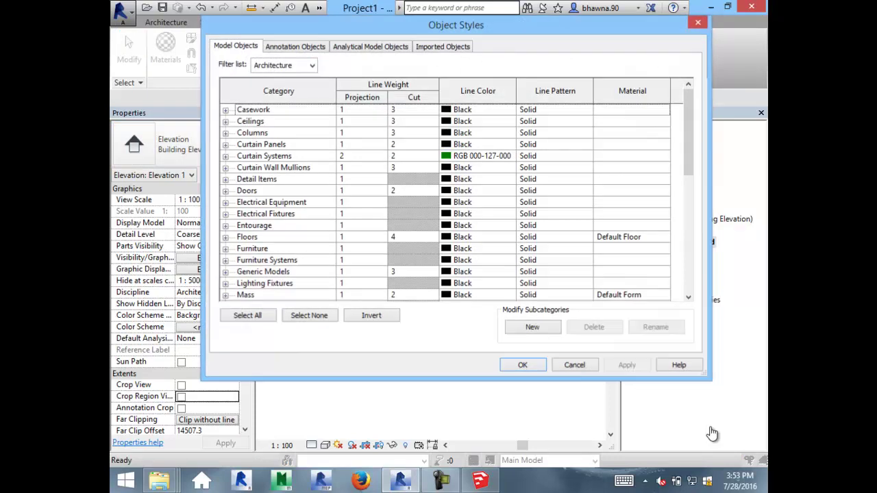
Step: Close Object Styles, then review and close the Snaps and Project Information dialogs
key(Escape)
key(s)
key(n)
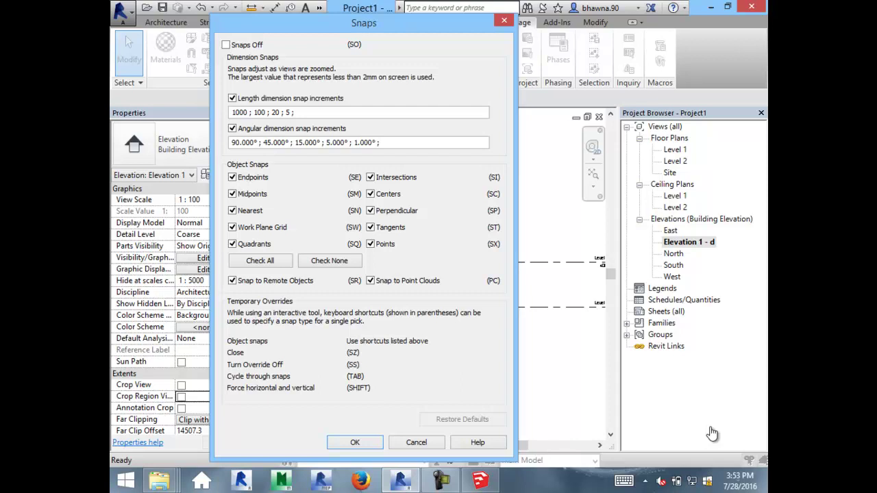
key(Return)
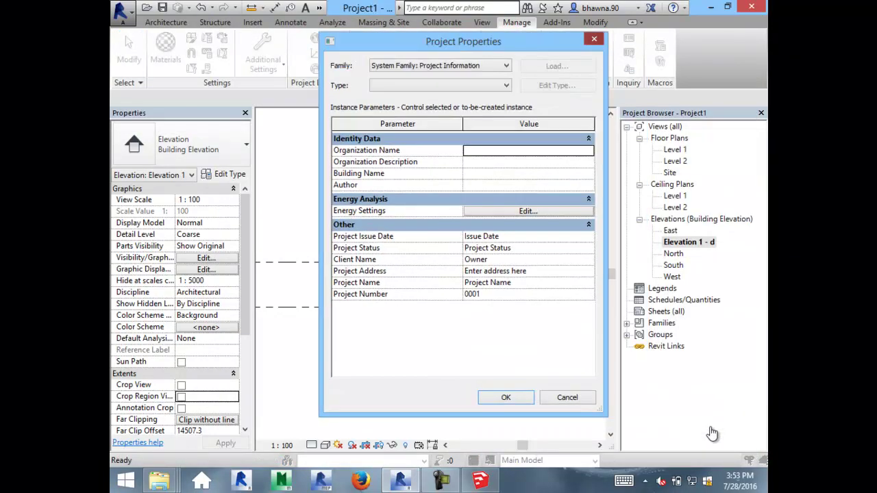
key(Escape)
key(s)
key(n)
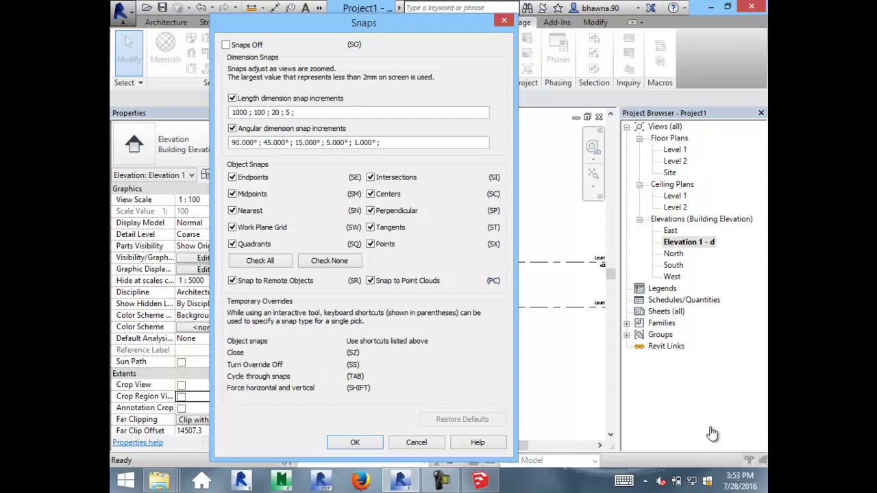
key(Escape)
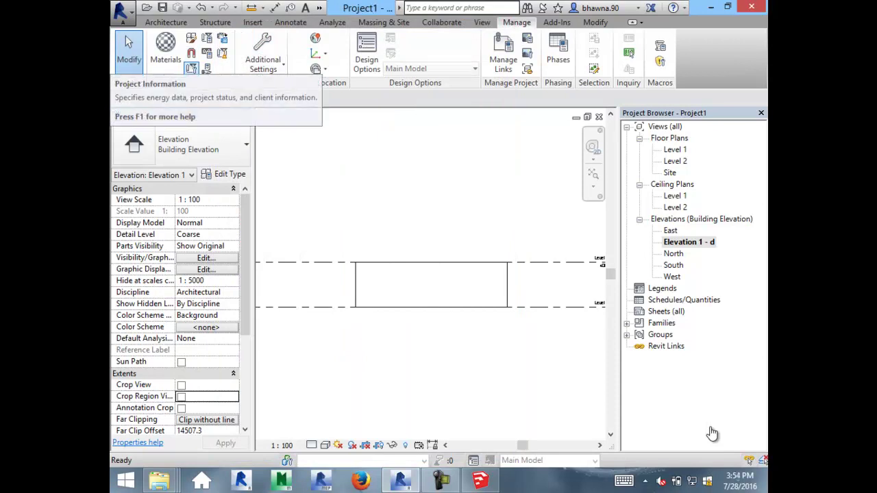
key(Return)
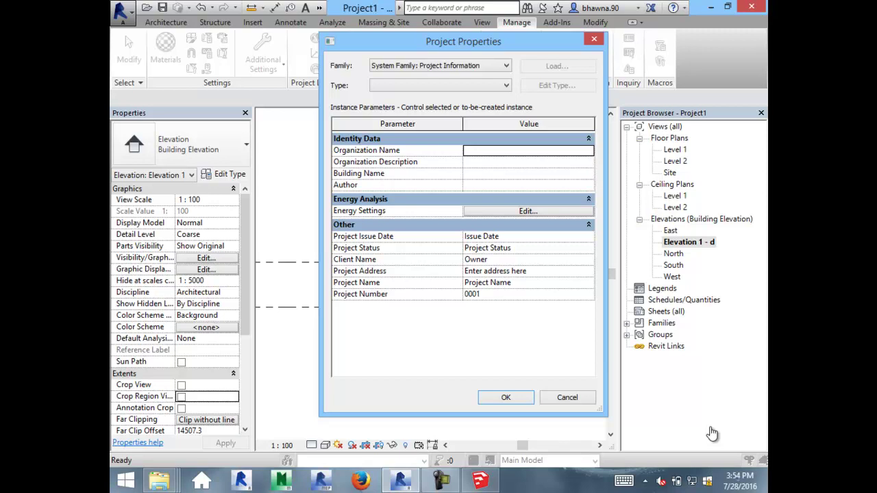
key(Down)
key(Down)
key(Down)
key(space)
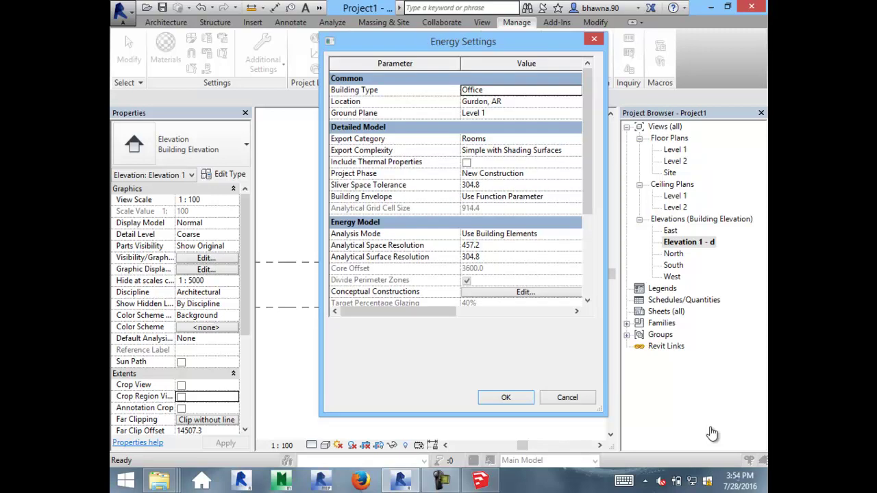
key(Return)
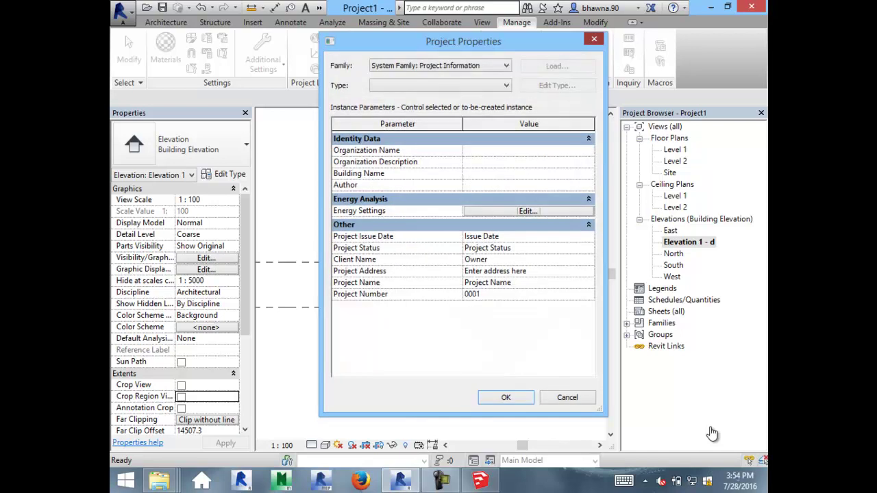
key(Return)
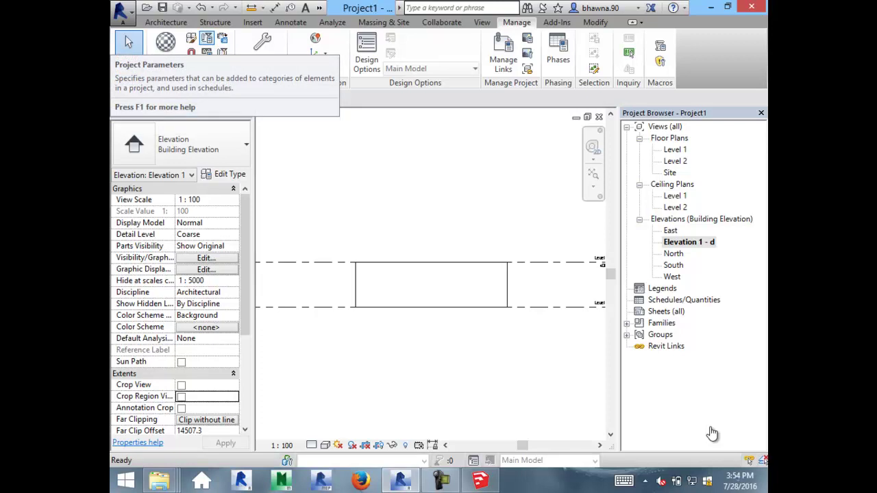
Step: Define 'MEP Consultant' as a Text project parameter on the Project Information category
click(207, 38)
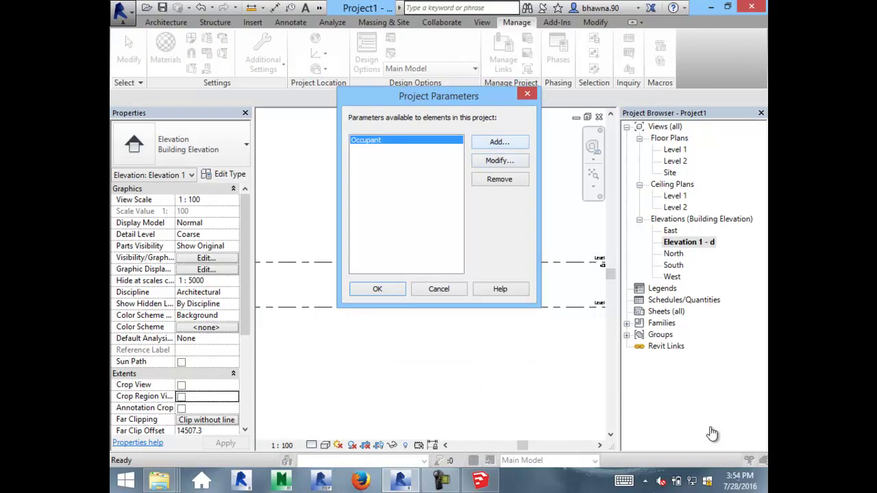
click(500, 142)
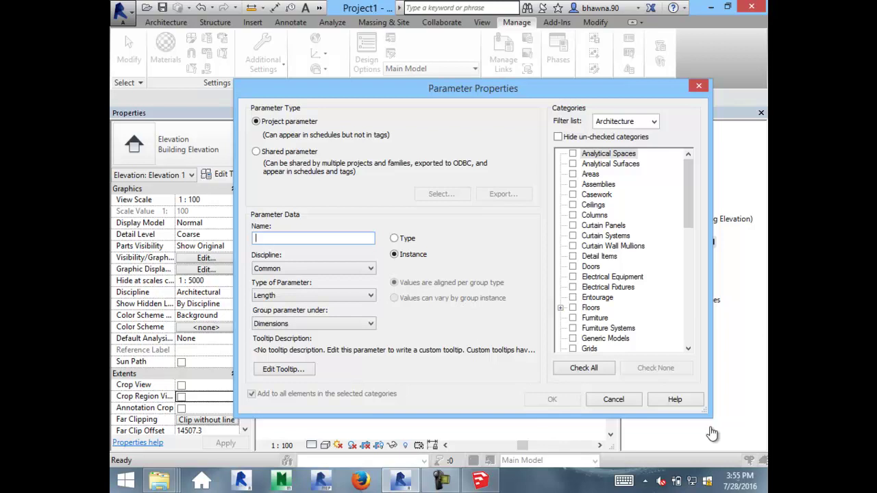
text(MEP )
text(Consultant)
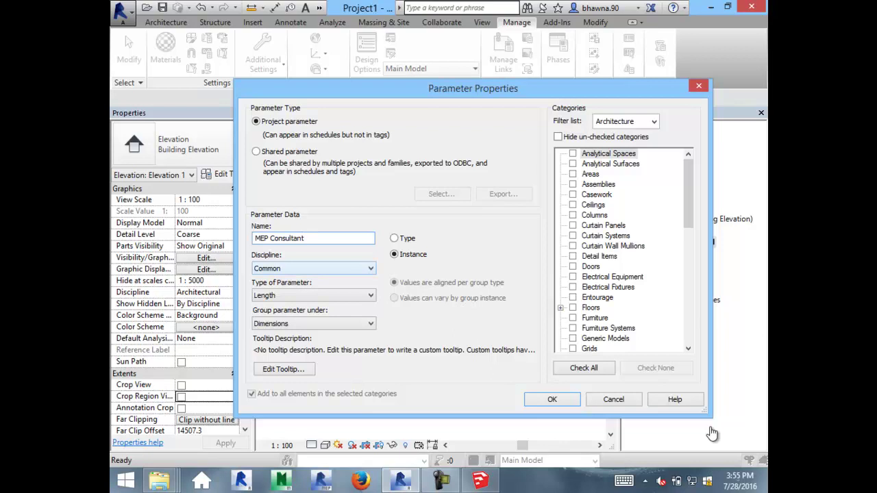
key(Tab)
key(Tab)
key(alt+Down)
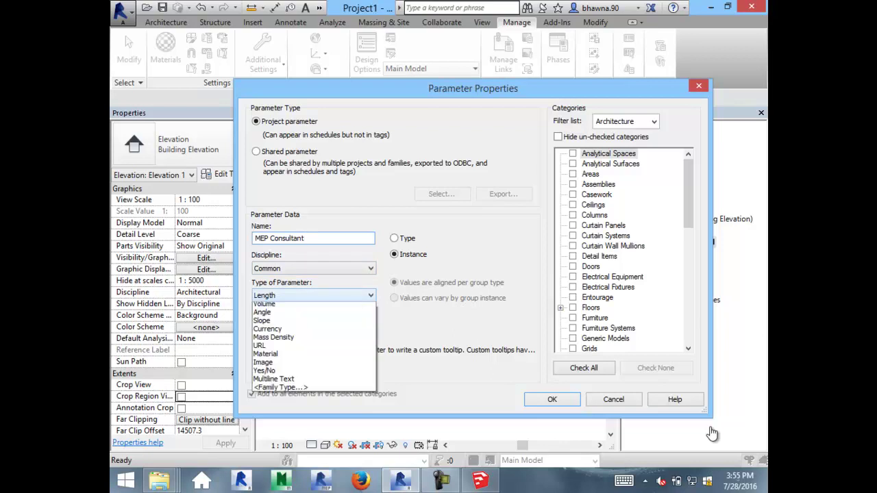
key(t)
key(Return)
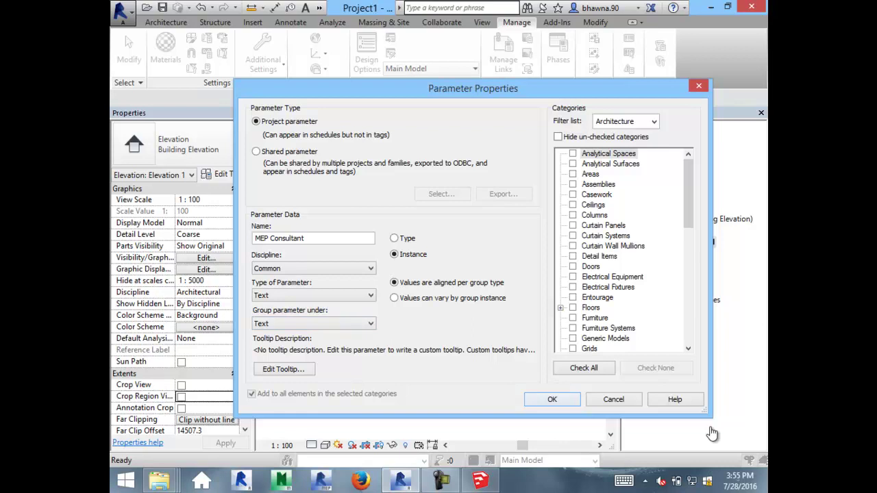
key(Return)
key(Return)
drag(688, 193, 688, 273)
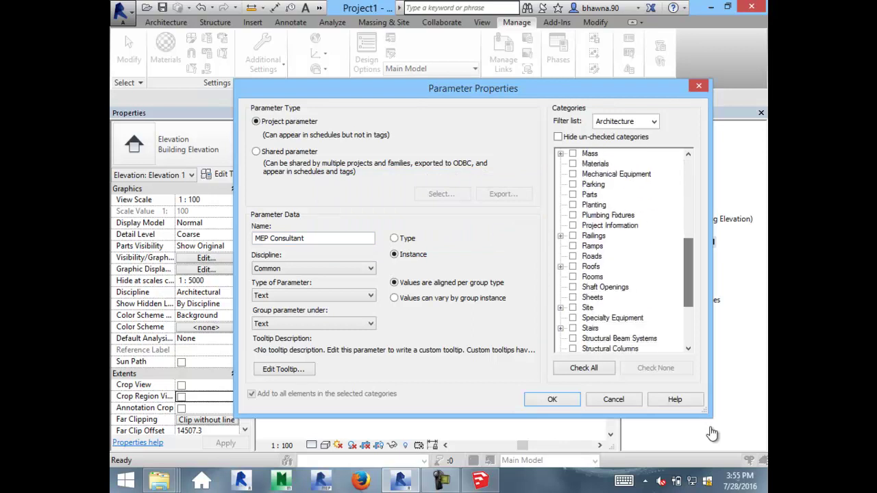
click(573, 225)
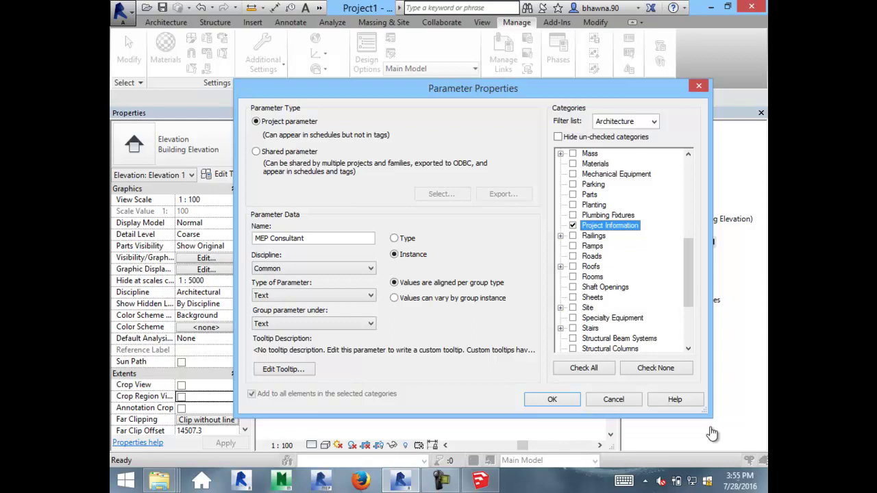
key(Return)
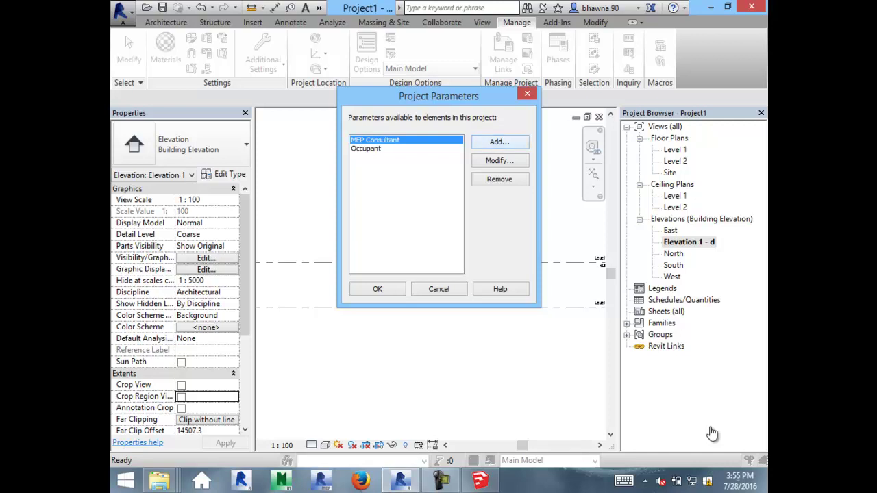
Step: Define 'Architectural Consultant' as a Text parameter on Project Information, then OK out of Project Parameters
key(Return)
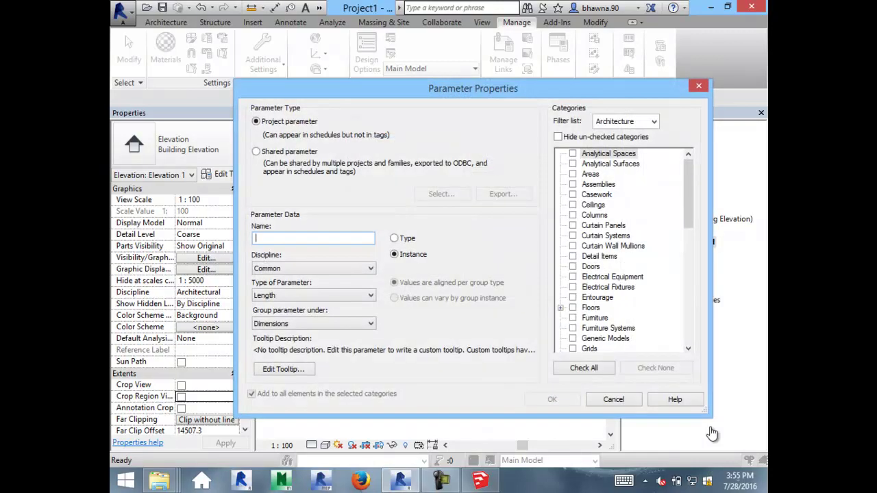
text(Architectura)
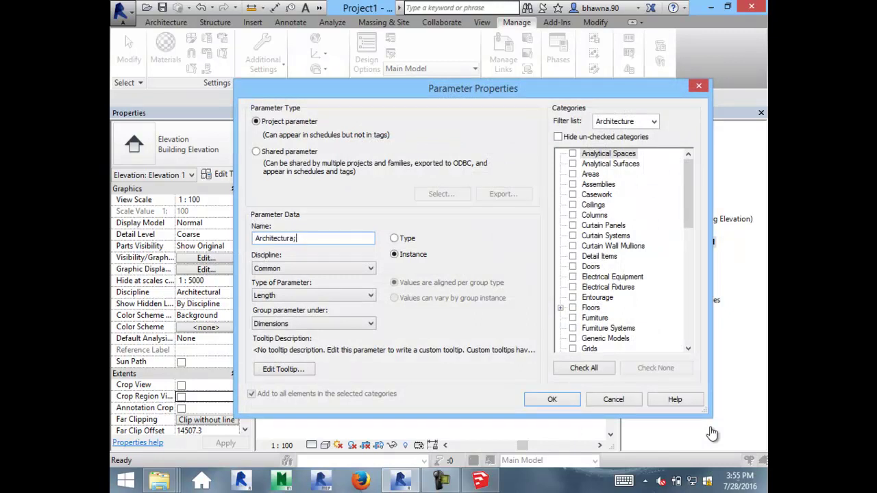
text(l Consultant)
key(F9)
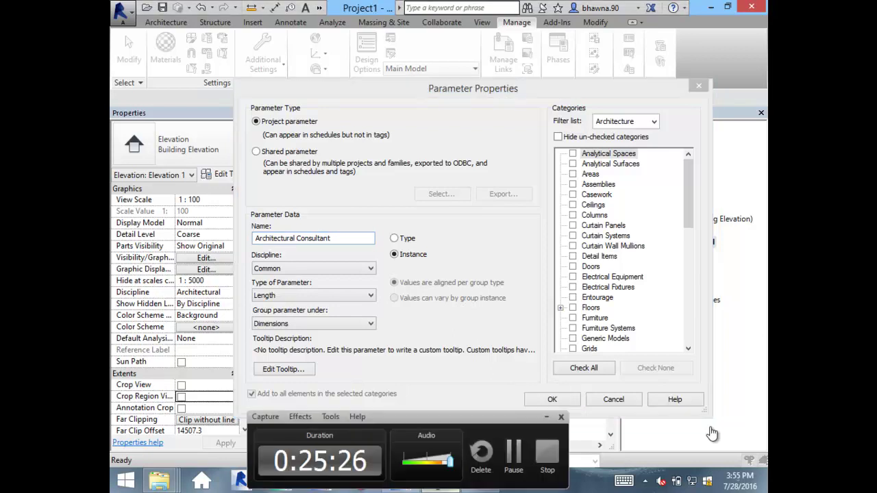
key(F9)
key(Tab)
key(Tab)
key(alt+Down)
key(t)
key(Return)
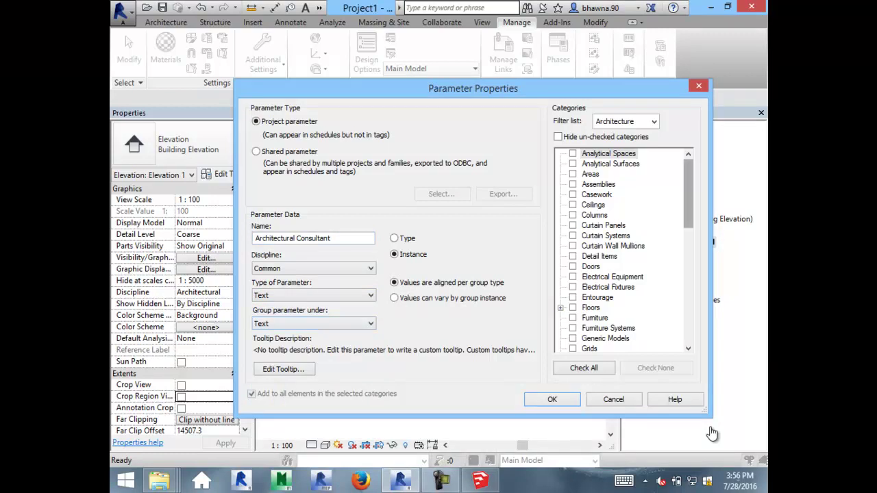
scroll(712, 433, down, 4)
scroll(712, 434, down, 2)
scroll(713, 434, down, 1)
click(573, 257)
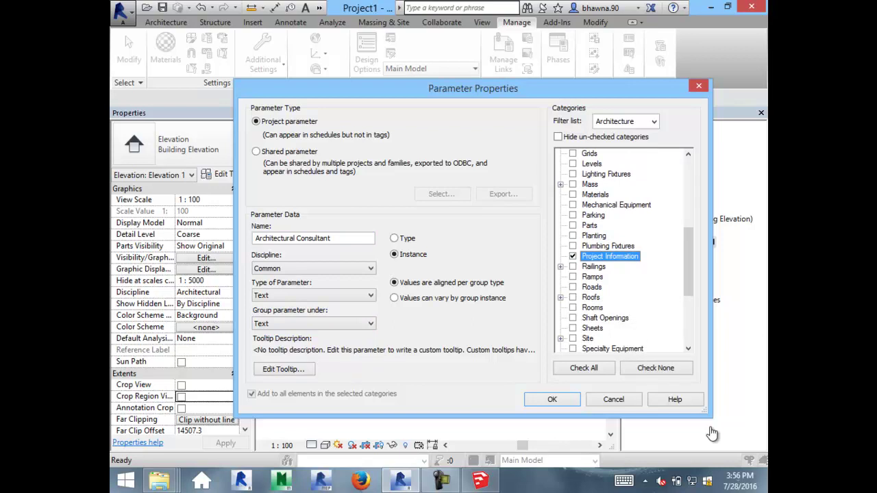
key(Return)
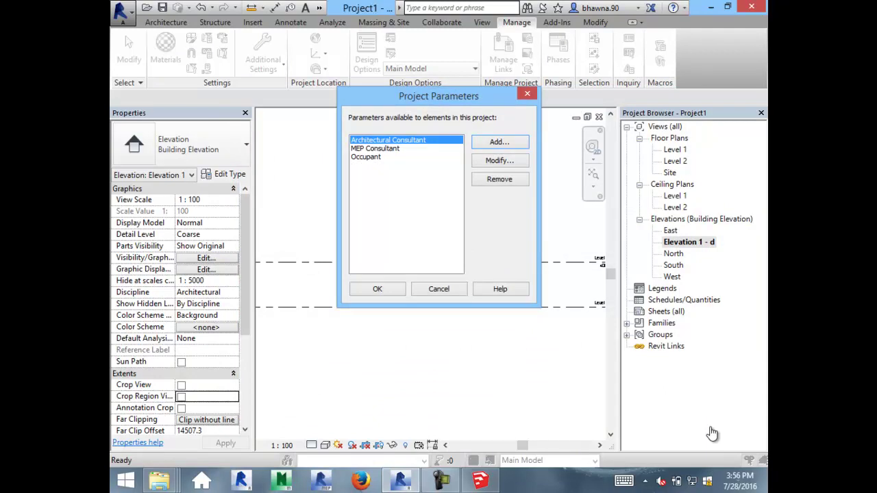
key(Down)
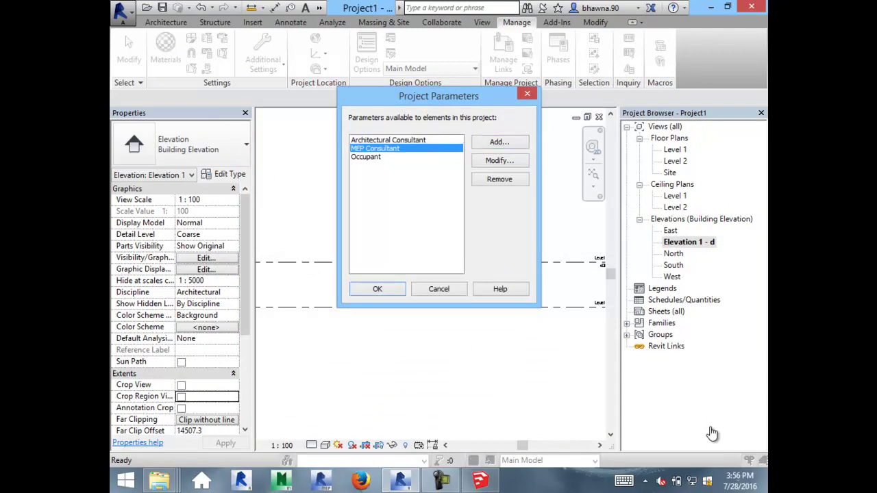
key(Return)
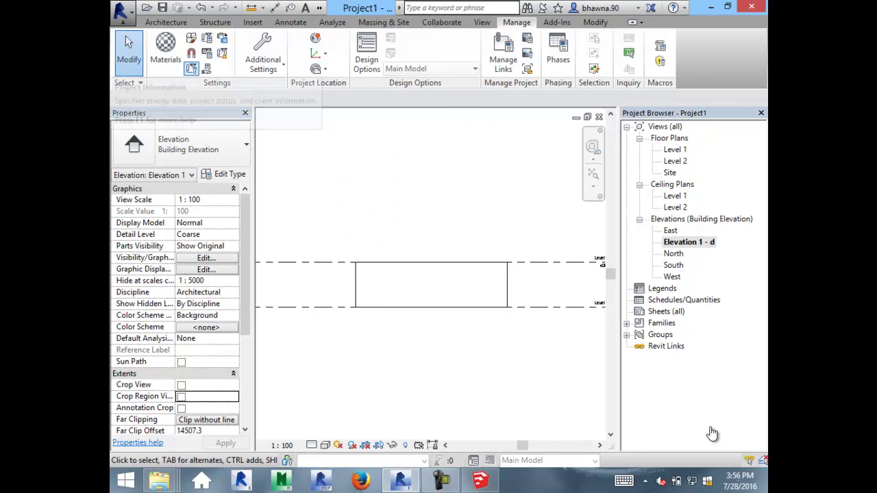
key(alt+m)
key(p)
key(i)
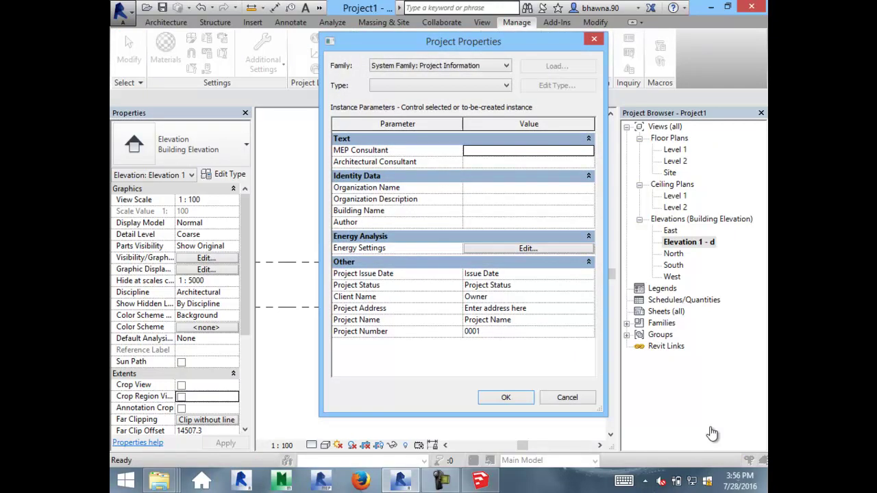
key(Tab)
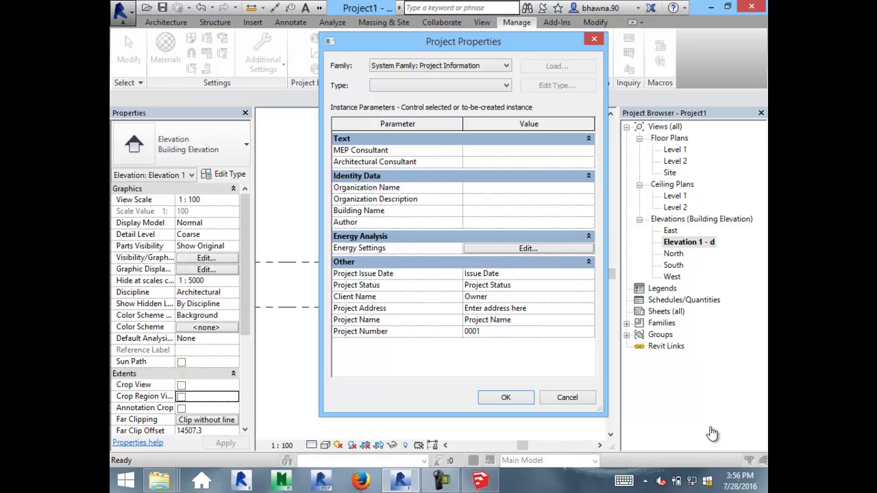
key(Return)
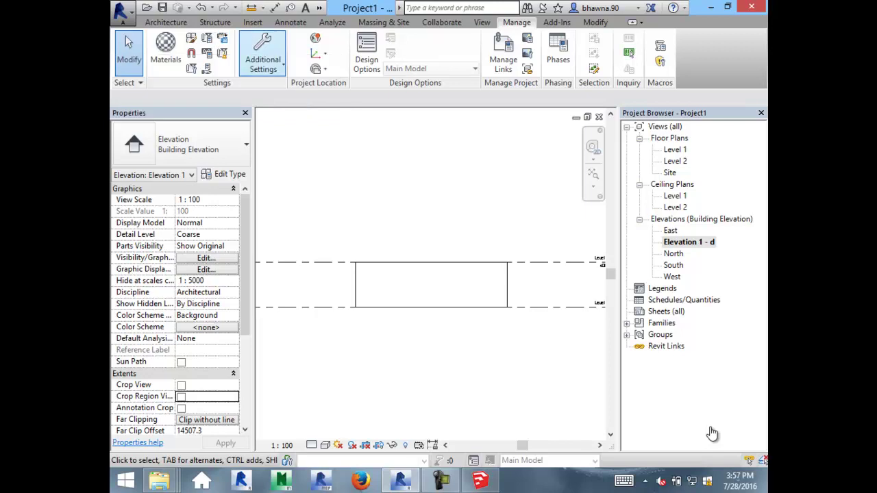
Step: Switch to the Level 1 floor plan and zoom to fit the wall rectangle
key(ctrl+F4)
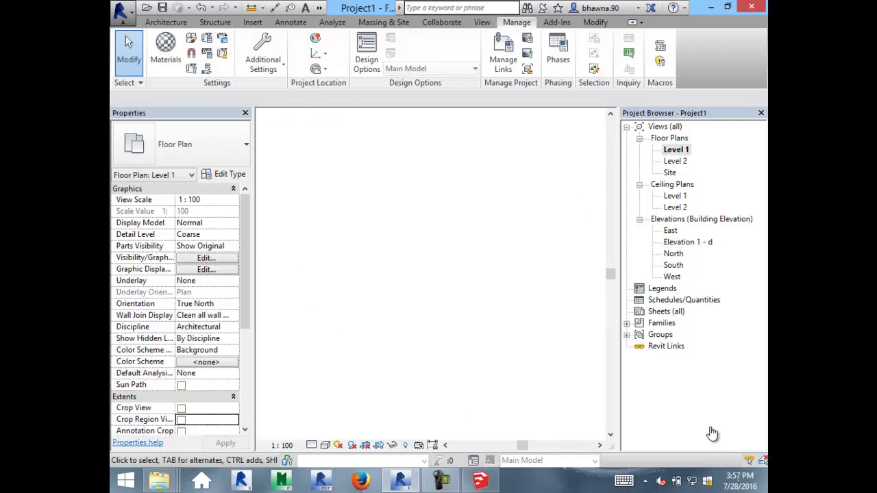
key(z)
key(f)
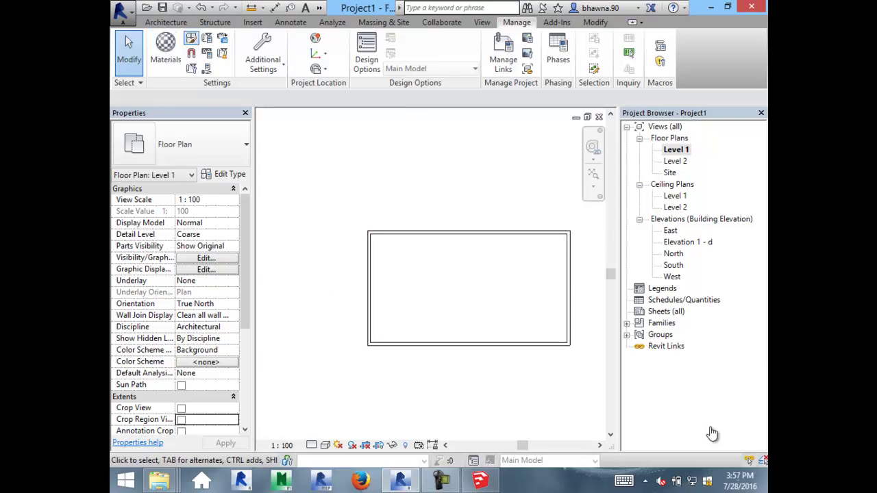
Step: In Object Styles, set the Walls line colour to orange RGB 255-128-064, then zoom to fit
key(o)
key(s)
scroll(712, 433, down, 8)
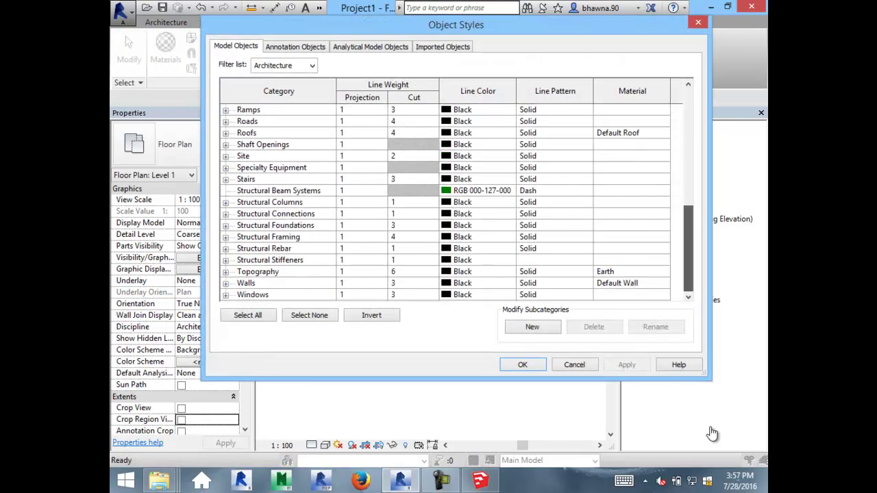
click(478, 283)
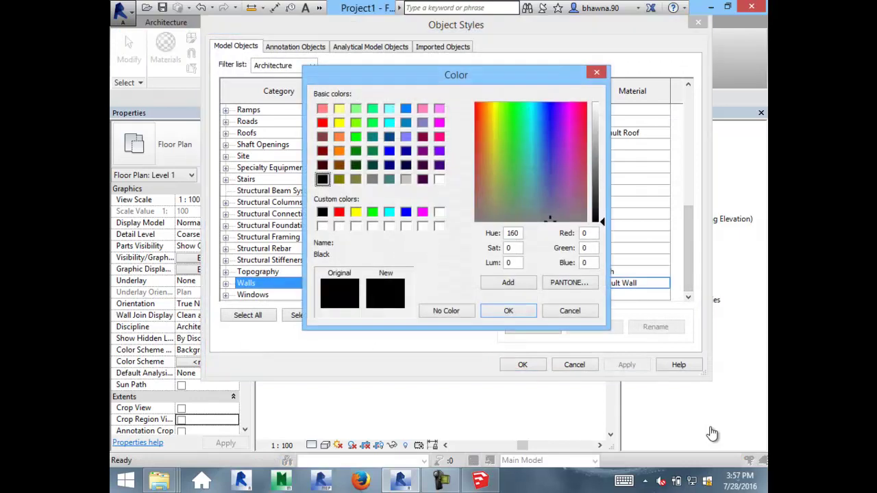
click(338, 136)
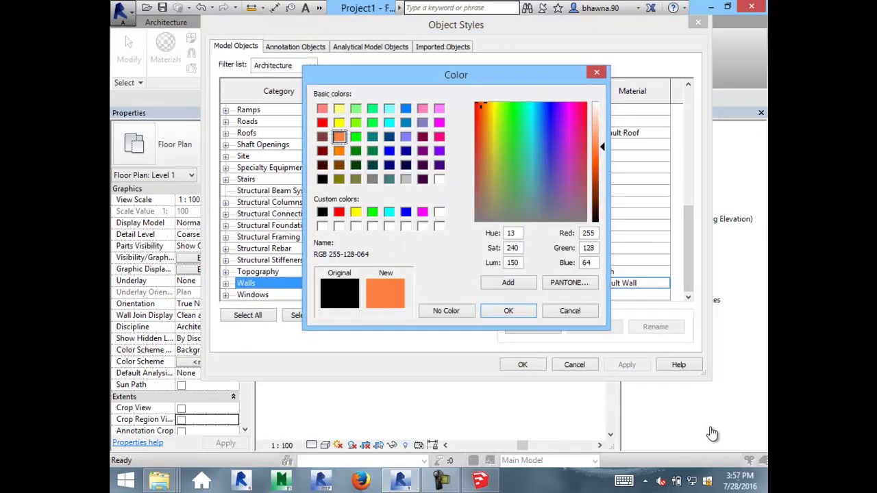
key(Return)
key(Return)
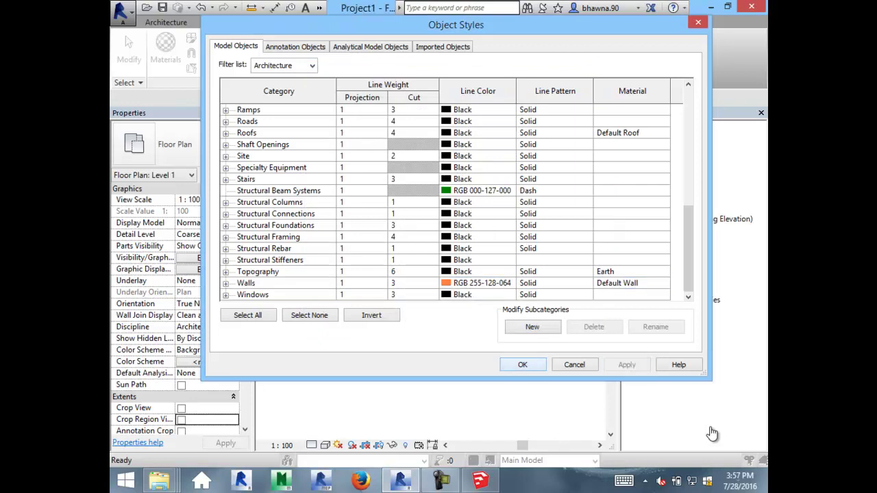
key(z)
key(f)
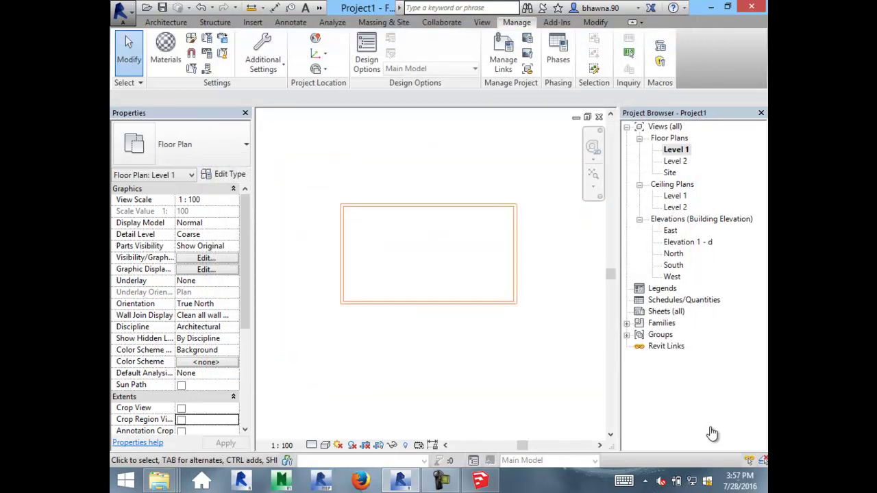
key(alt+m)
key(p)
key(i)
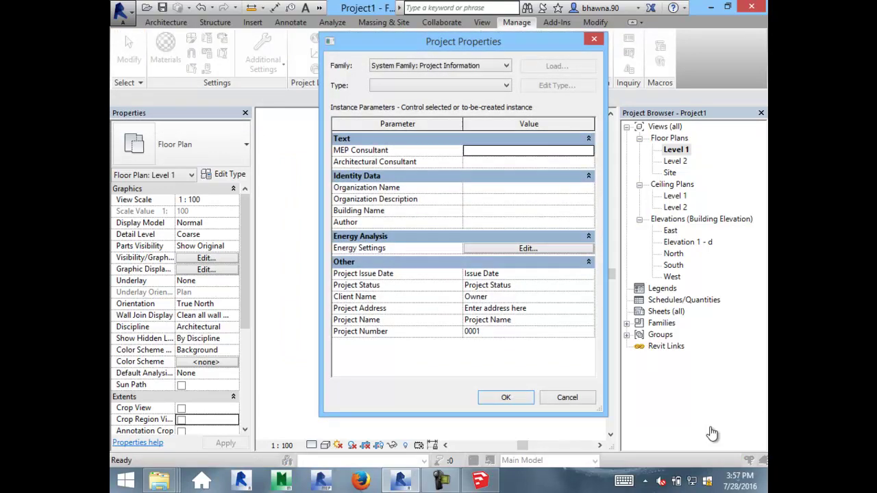
key(Return)
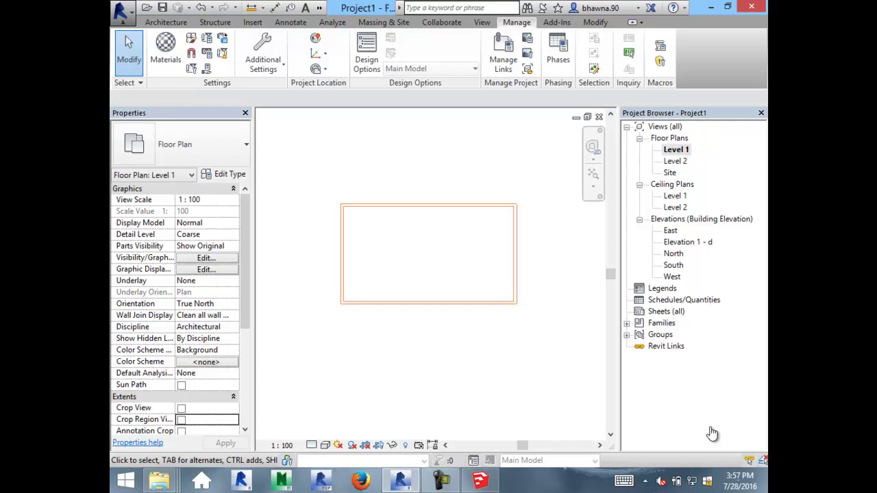
key(z)
key(f)
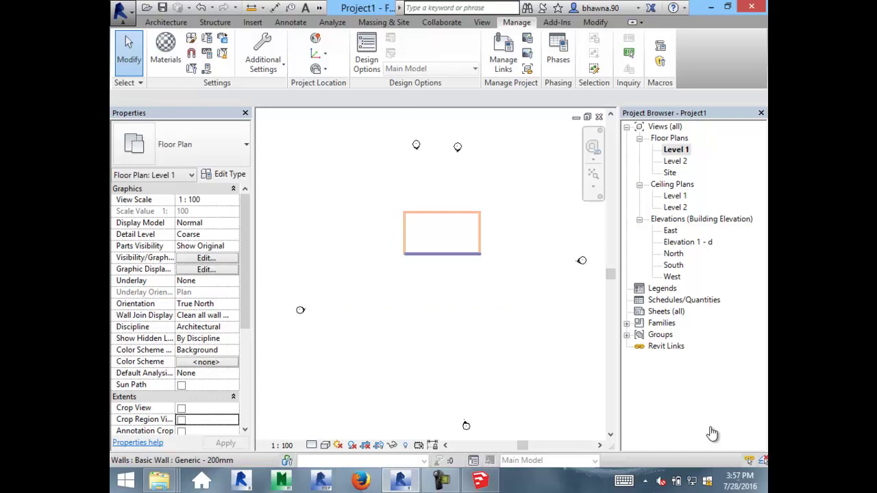
Step: Create a new project with the default template from the File menu, opening Project2
key(alt+f)
key(n)
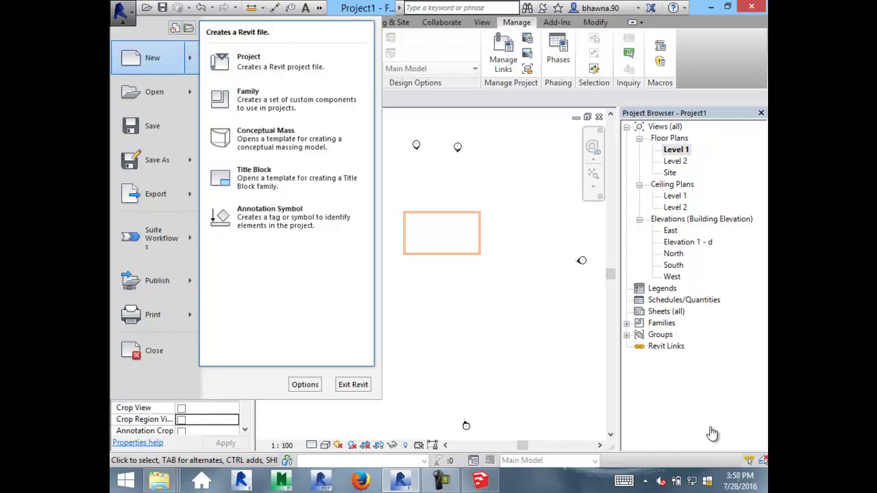
key(p)
key(Return)
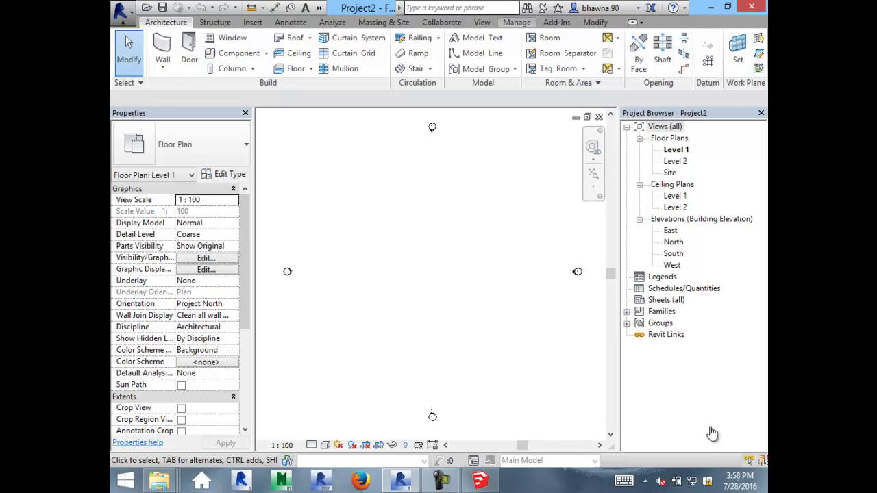
Step: Transfer all of Project1's standards into Project2, choosing New Only for duplicate types
click(517, 22)
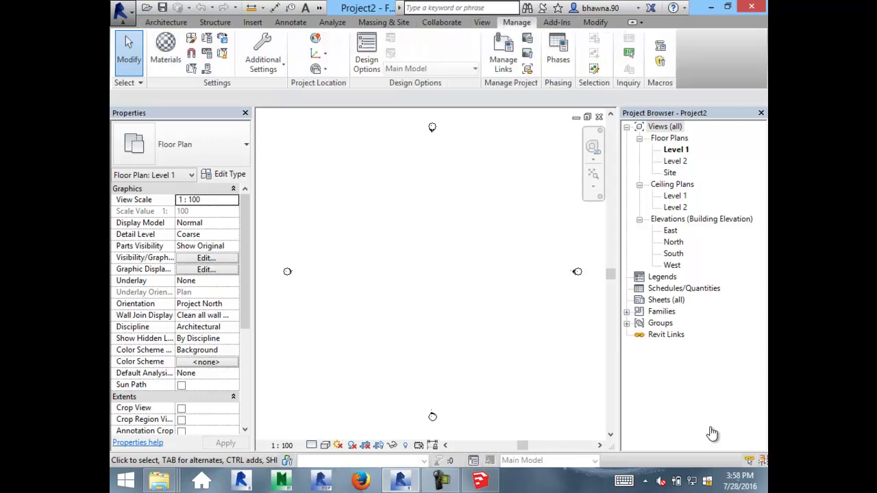
click(222, 53)
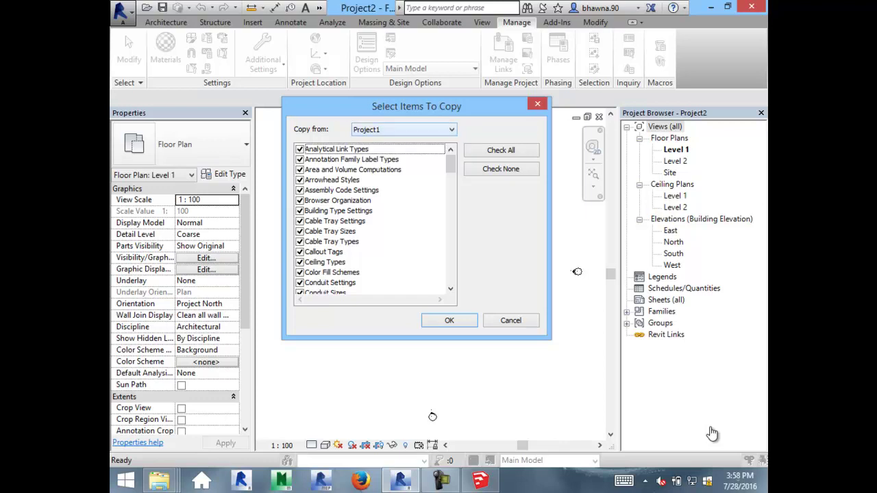
key(Return)
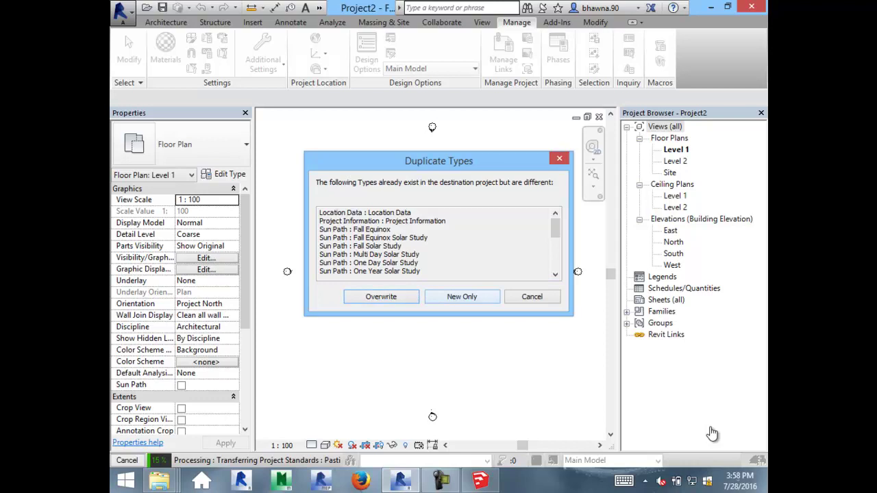
key(Return)
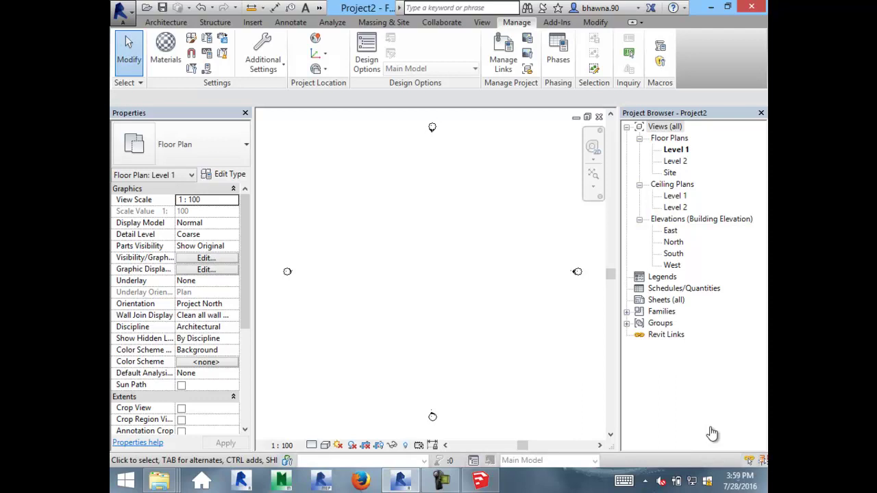
Step: Draw a rectangle of Generic - 200mm walls, roughly 9700 by 6800, on Project2's Level 1 plan
click(165, 22)
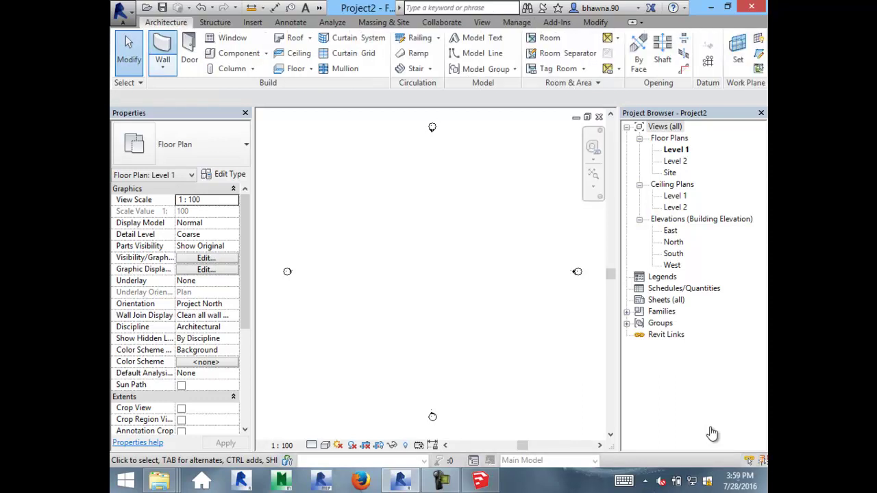
click(162, 51)
click(637, 39)
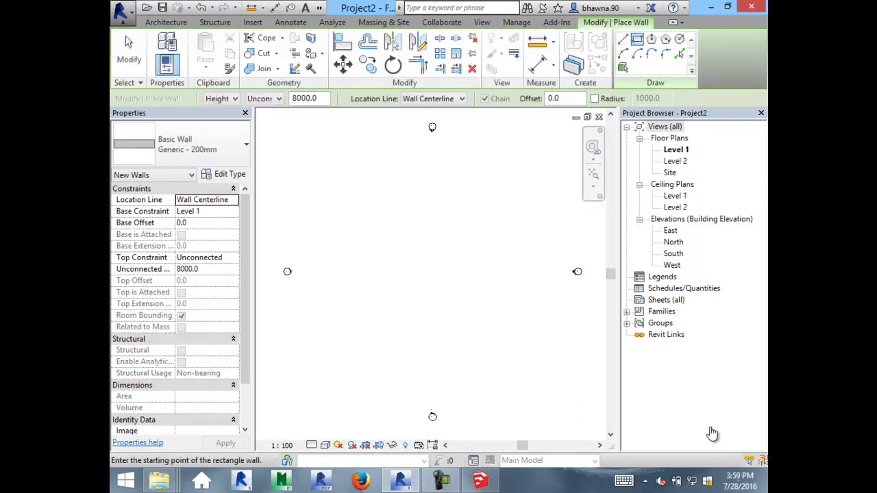
click(366, 210)
scroll(480, 267, up, 2)
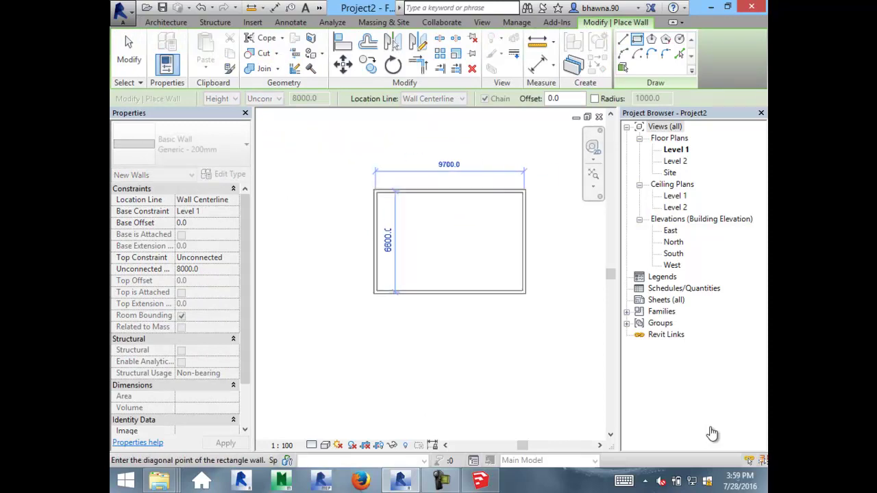
click(548, 295)
middle_drag(479, 240, 439, 235)
key(Escape)
key(Escape)
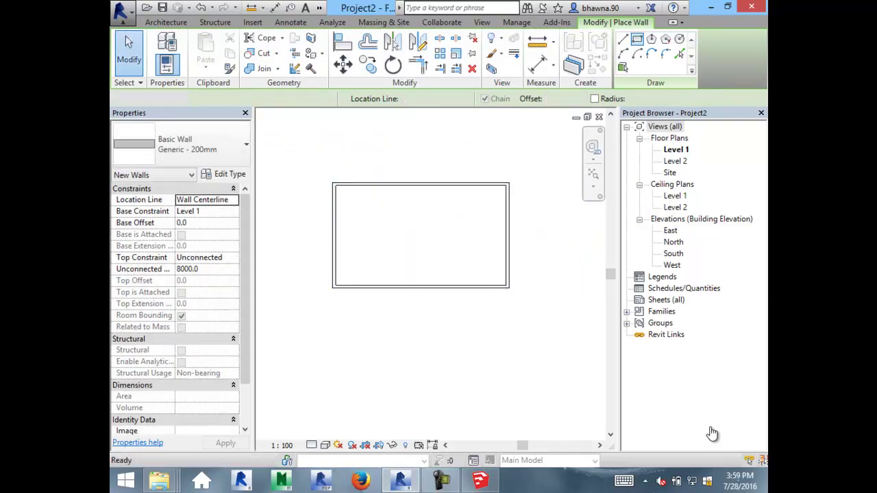
key(Escape)
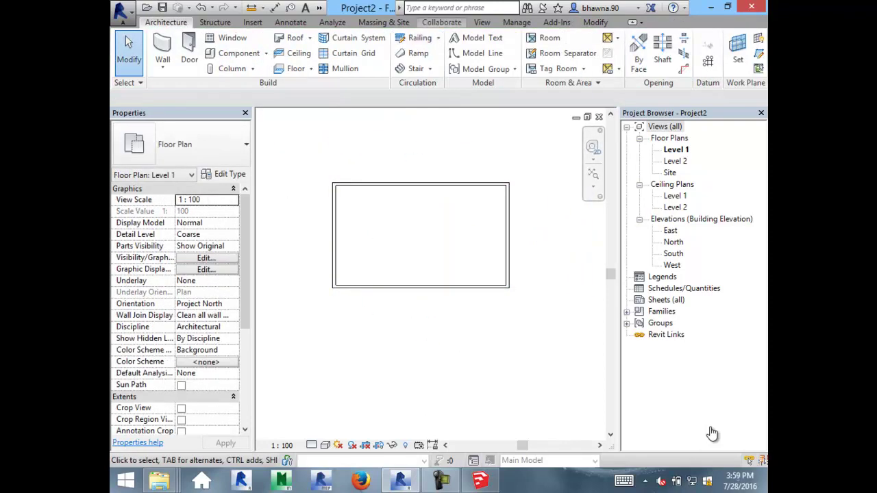
key(alt+m)
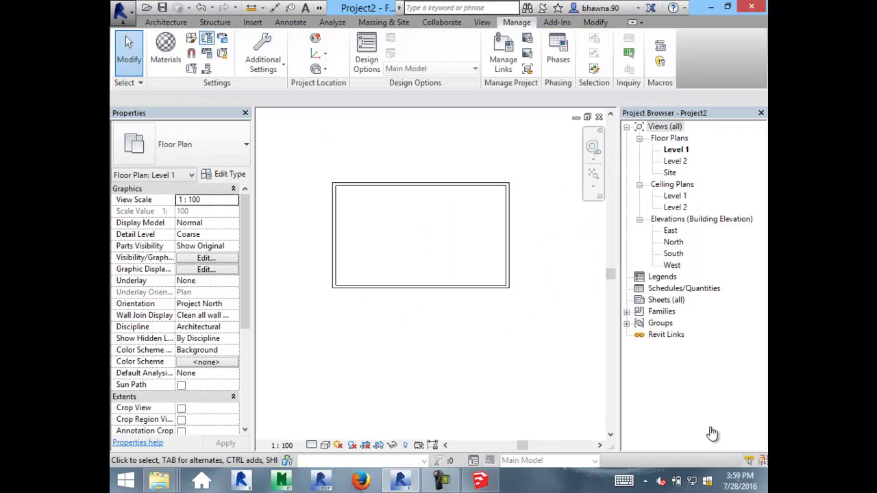
Step: Transfer Project1's standards with TS, resolving Duplicate Types and dismissing the Sun and Shadow updater error
key(t)
key(s)
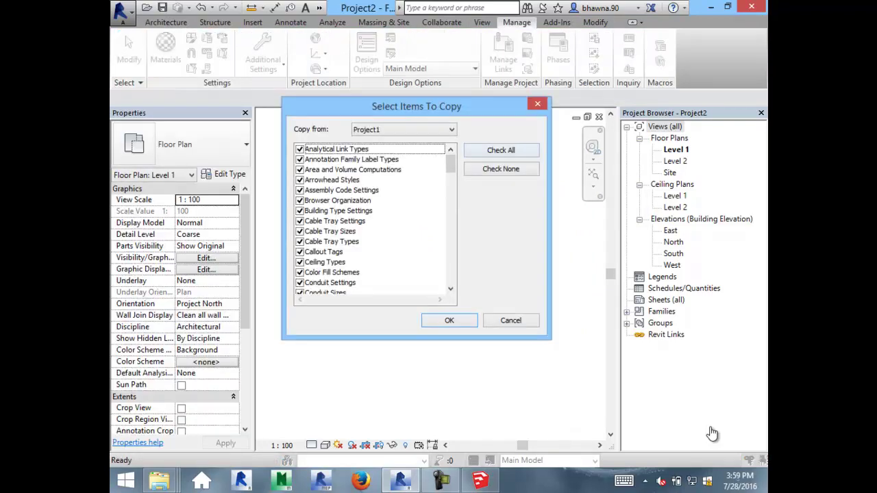
key(Return)
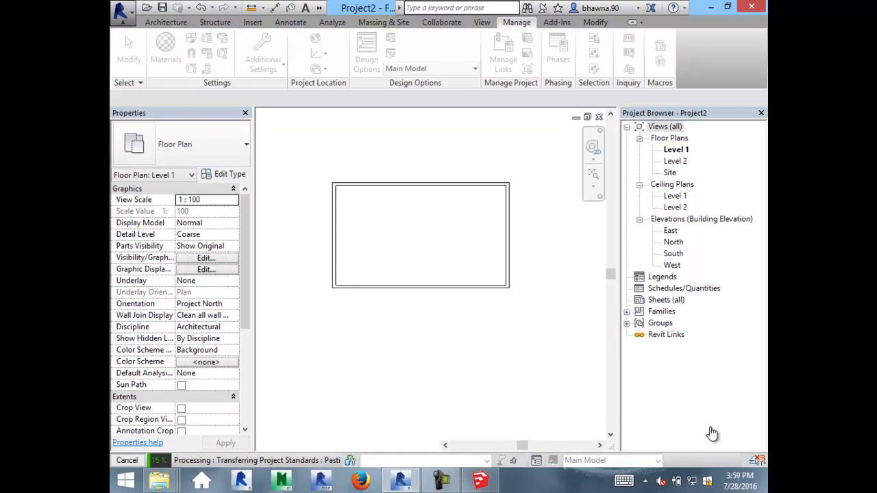
key(Return)
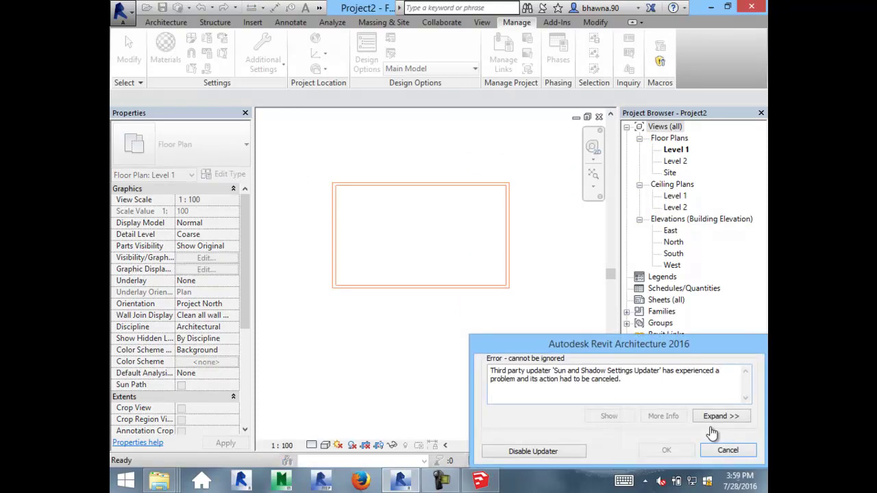
key(Return)
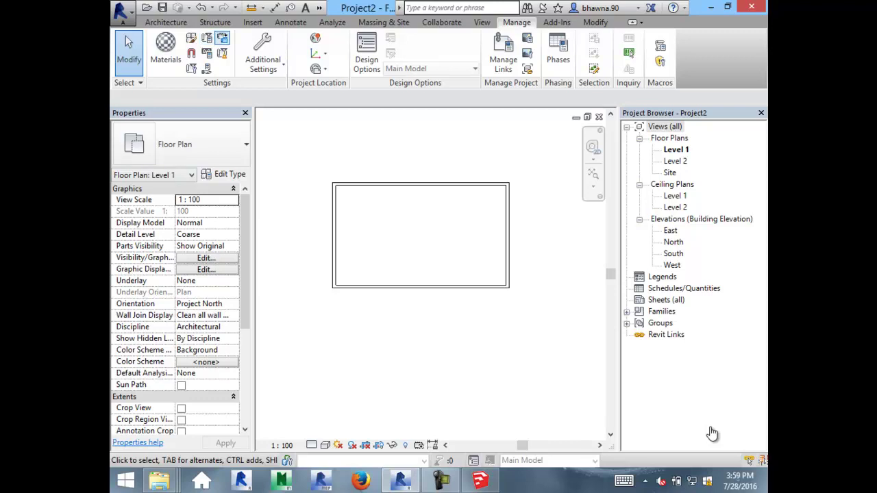
Step: Repeat the transfer, overwriting the duplicate types, and dismiss the updater error again
key(Return)
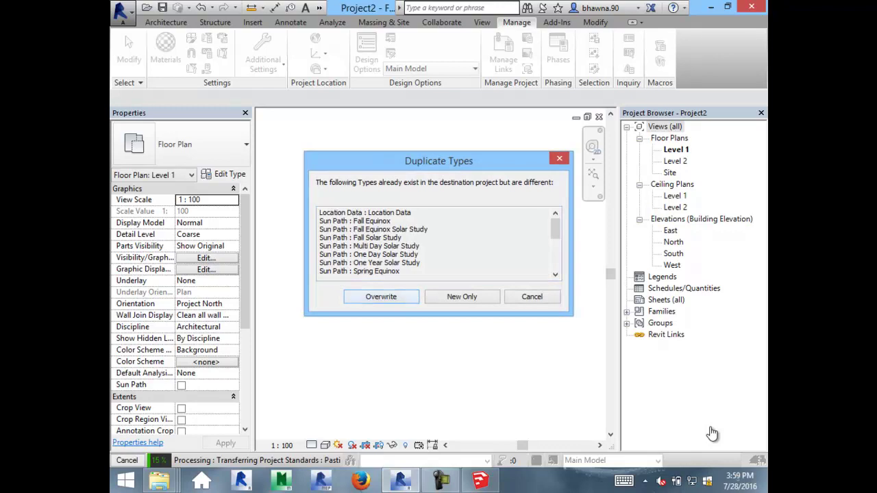
key(Return)
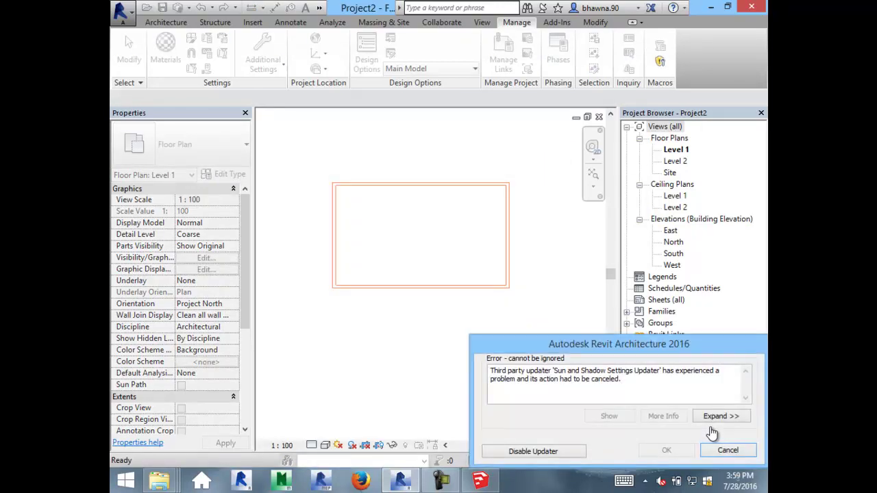
key(Return)
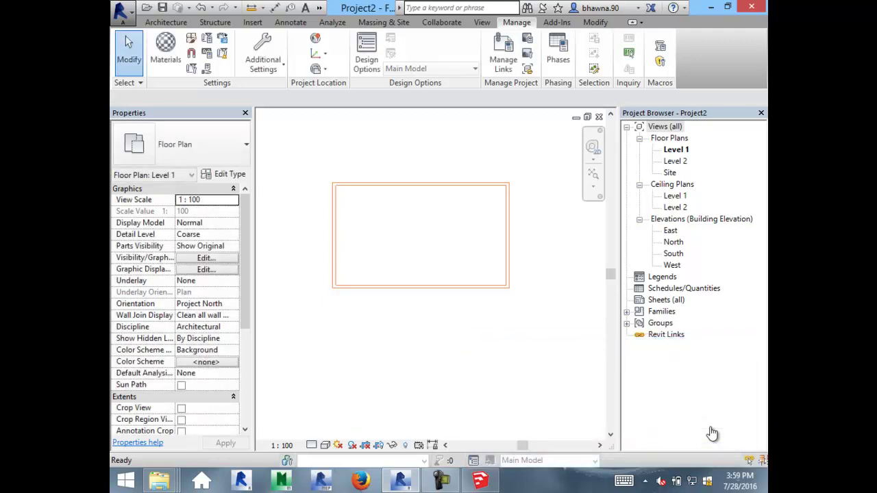
Step: Zoom to fit the walls and review the MEP and Architectural Consultant fields in Project Information
key(z)
key(f)
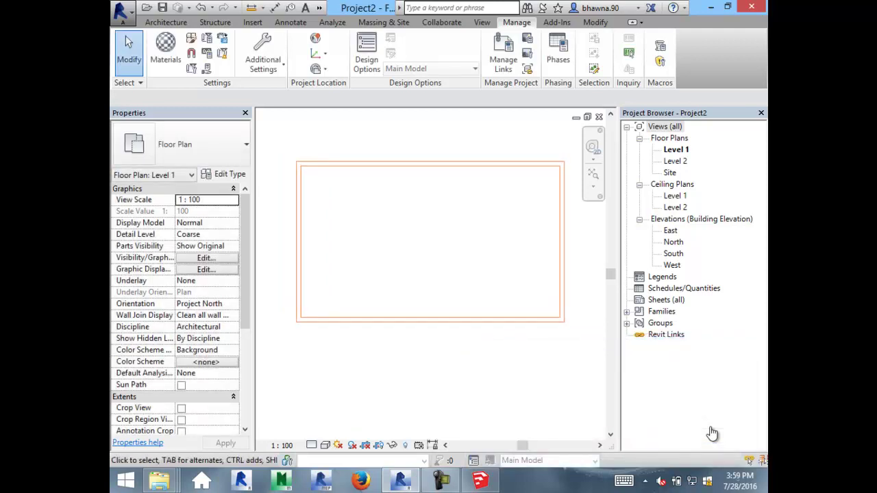
key(p)
key(i)
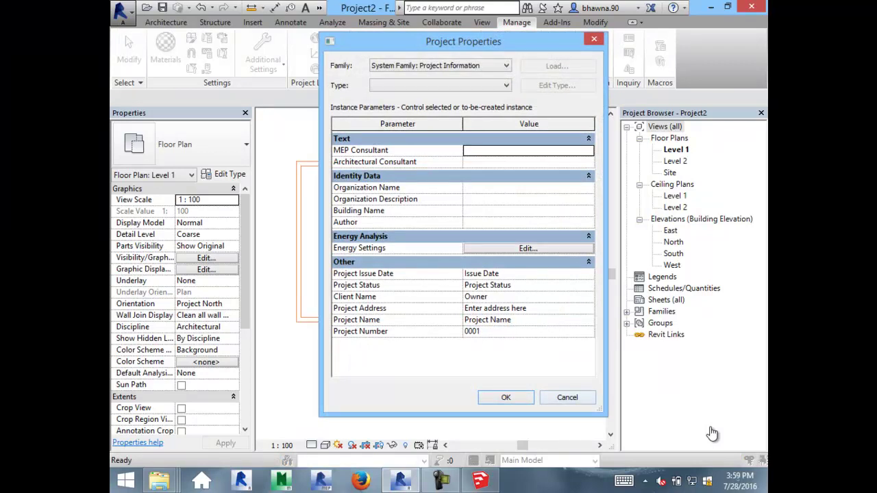
key(Escape)
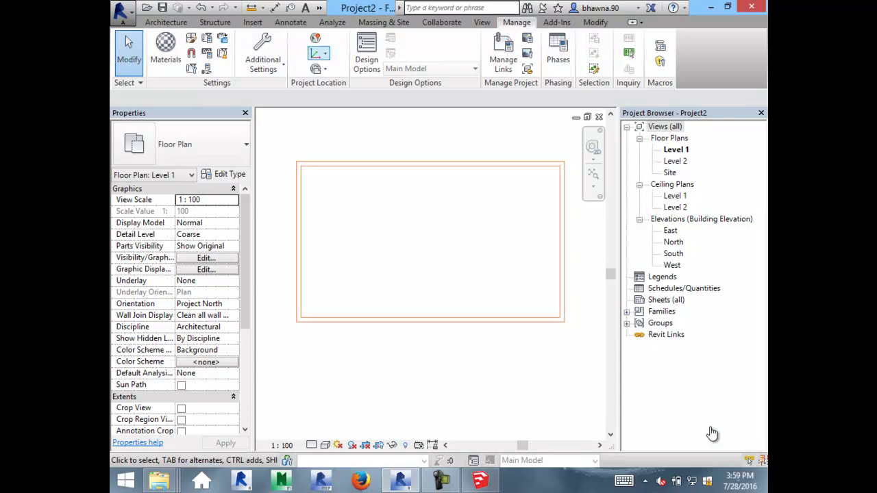
Step: Close Project2 without saving its changes
key(alt+f)
key(Return)
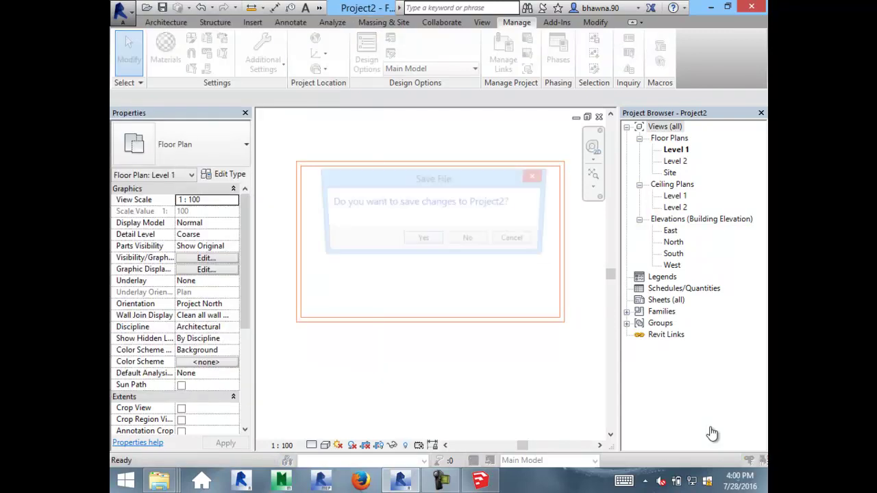
key(n)
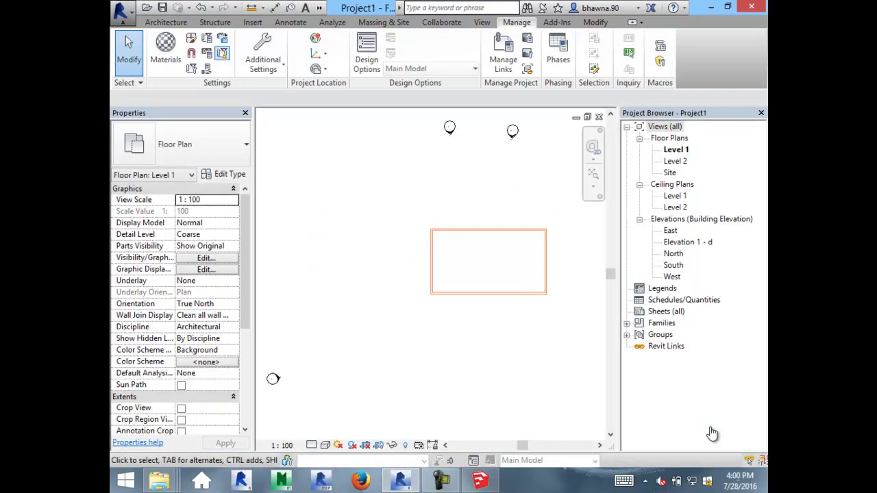
Step: Place an M_Single-Flush 0915 x 2134mm door in the bottom wall near the left corner, flipped to swing inward
key(alt+a)
key(d)
key(r)
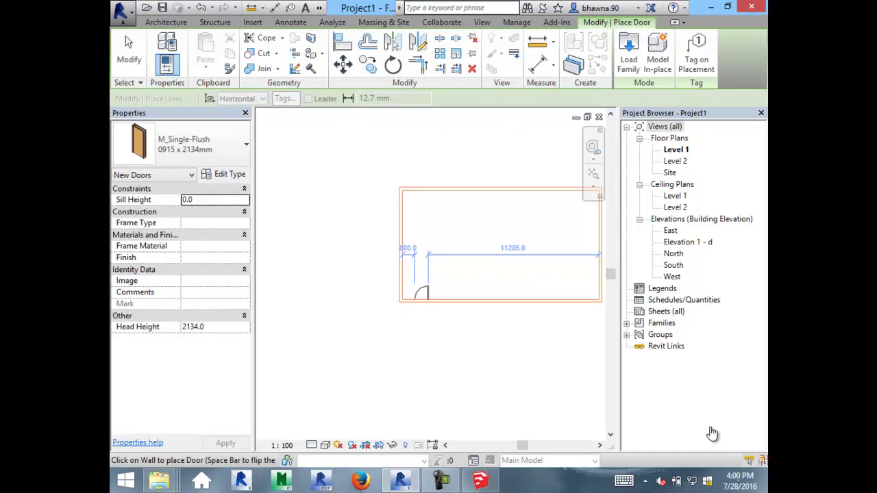
scroll(411, 295, up, 3)
key(space)
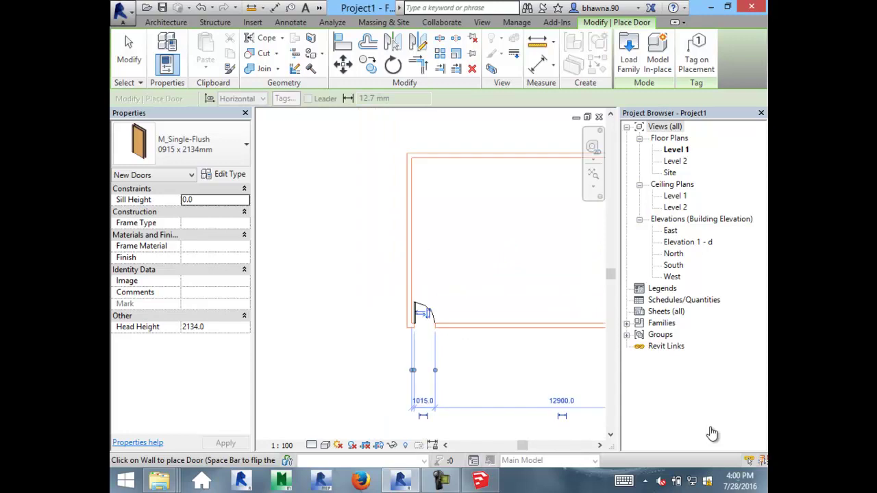
key(Escape)
key(Escape)
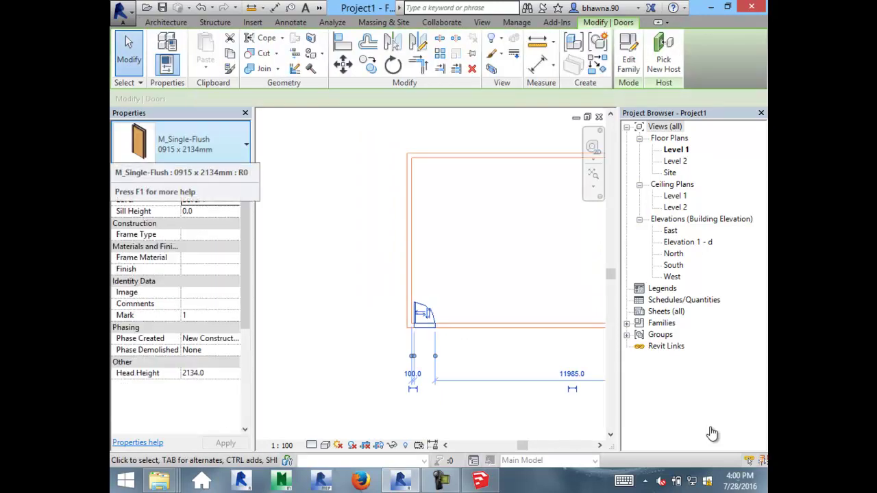
key(Escape)
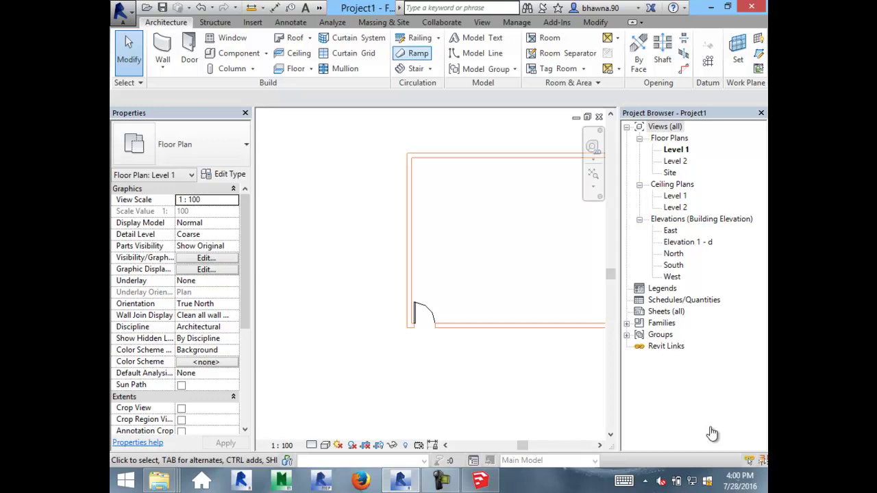
click(517, 22)
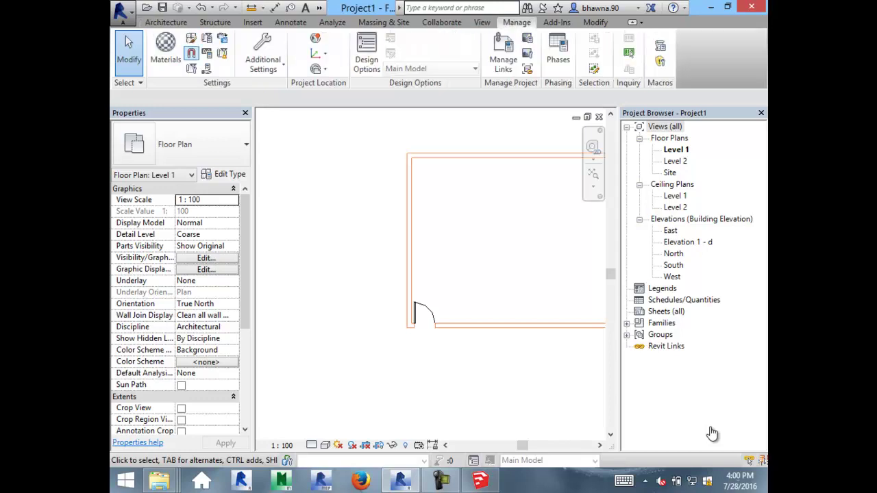
Step: Review unused items in Purge Unused without purging, then start placing another M_Single-Flush door
click(222, 53)
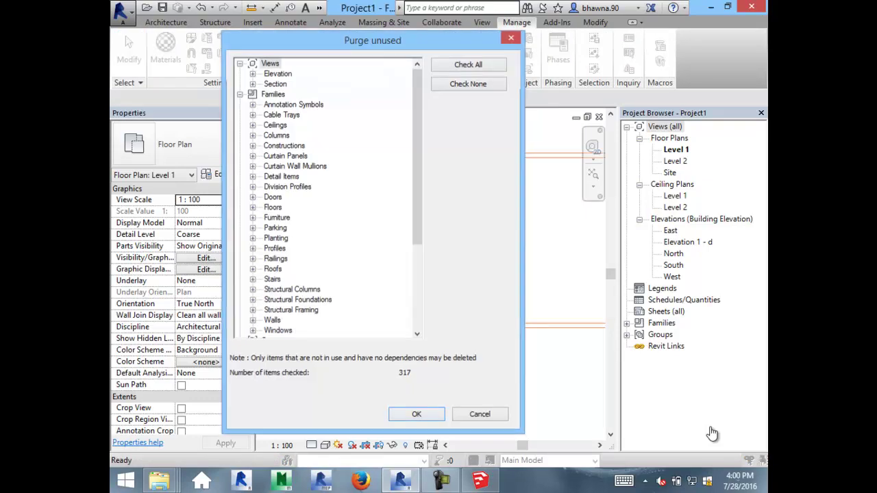
key(Return)
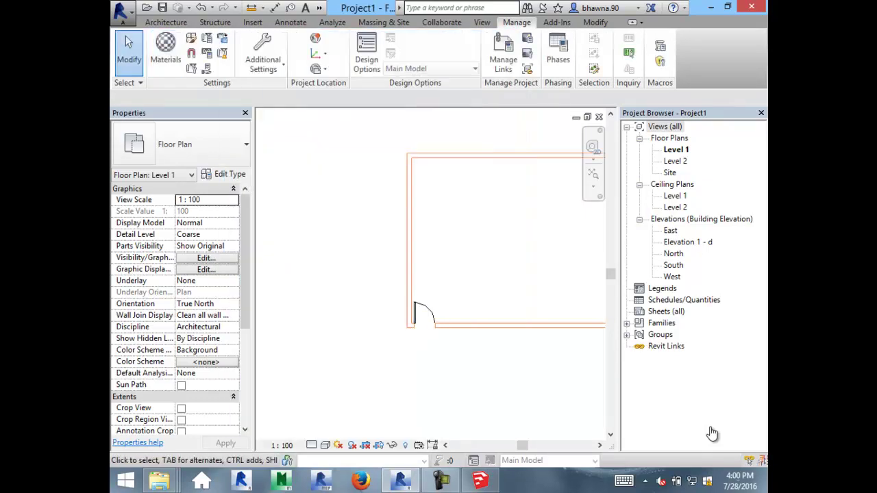
key(d)
key(r)
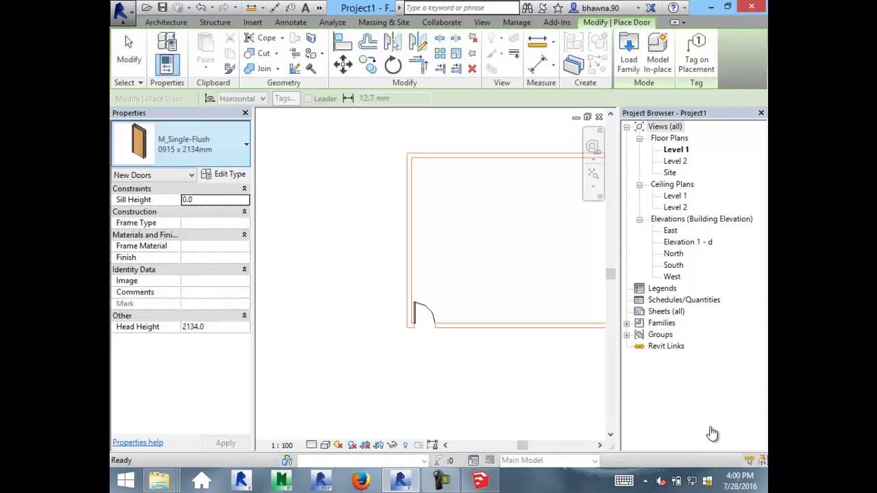